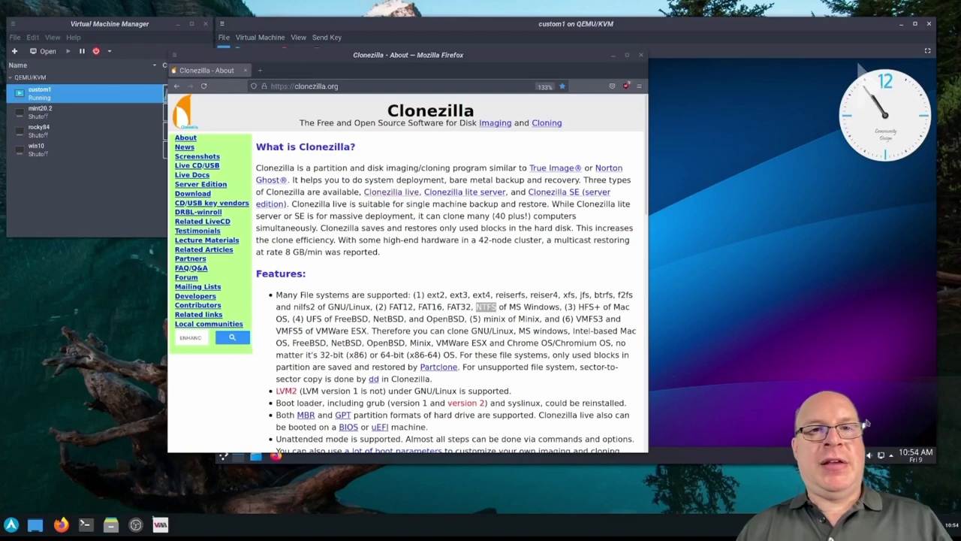
Highlight 'btrfs' in the Clonezilla features list in Firefox, then minimize the browser
{"action": "left_click", "coordinate": [559, 277]}
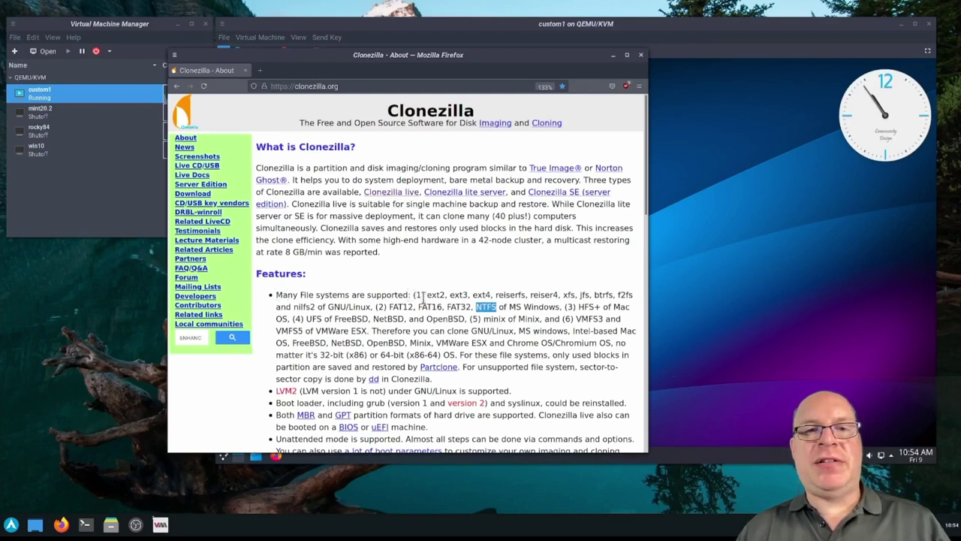
{"action": "double_click", "coordinate": [599, 294]}
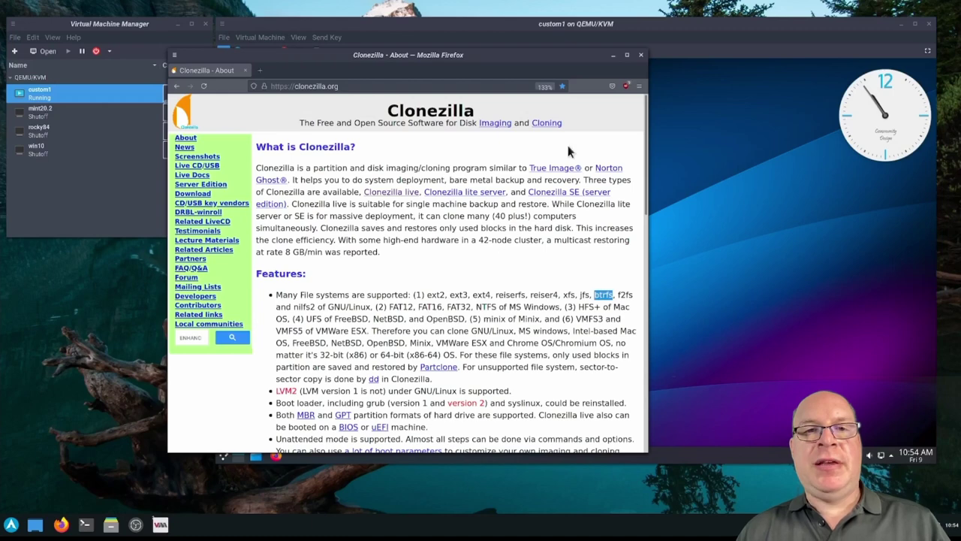
{"action": "left_click", "coordinate": [612, 56]}
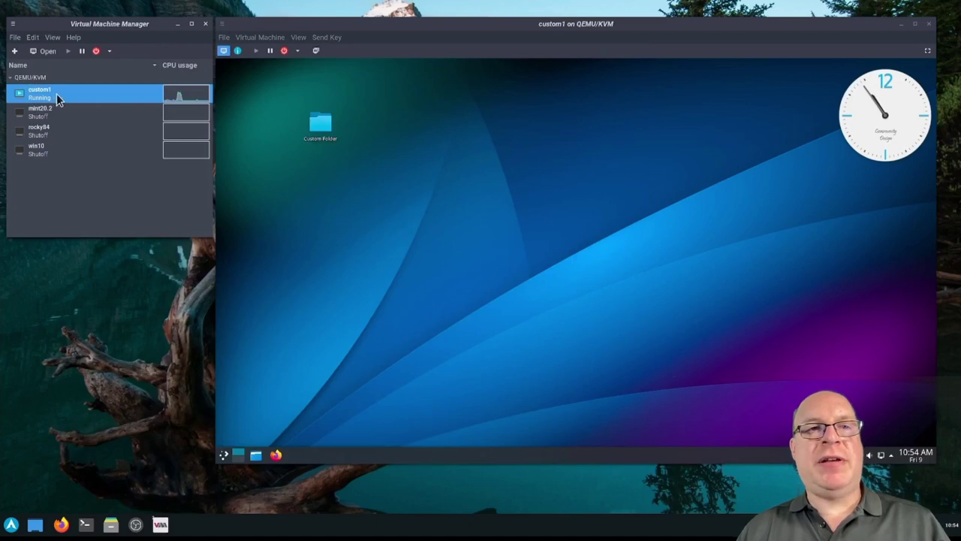
Shut down the custom1 guest from the Plasma launcher, confirming without waiting for the countdown
{"action": "left_click", "coordinate": [260, 126]}
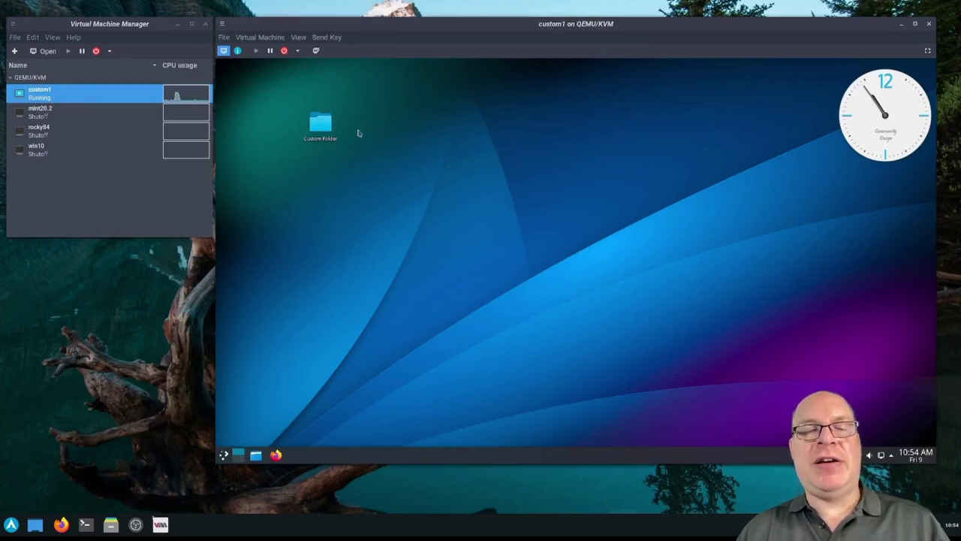
{"action": "mouse_move", "coordinate": [890, 124]}
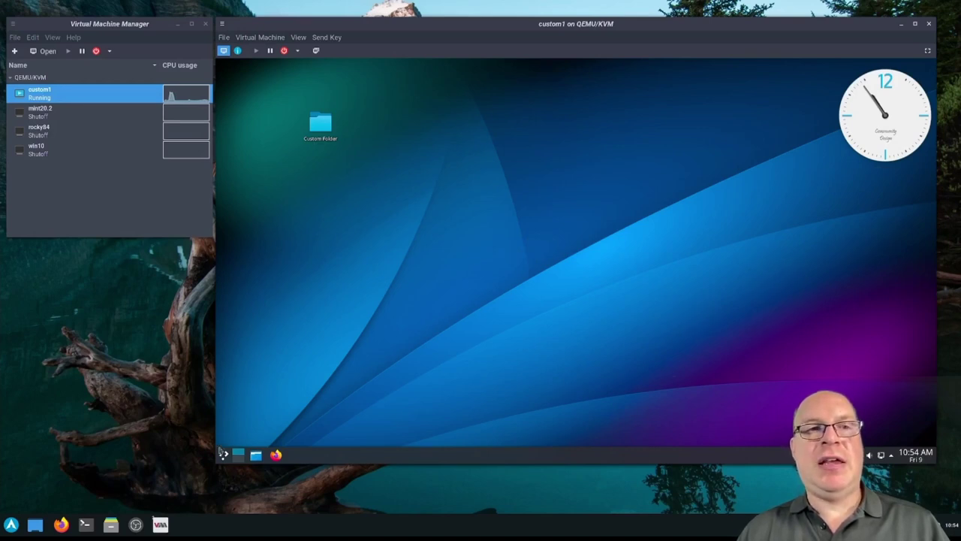
{"action": "left_click", "coordinate": [223, 456]}
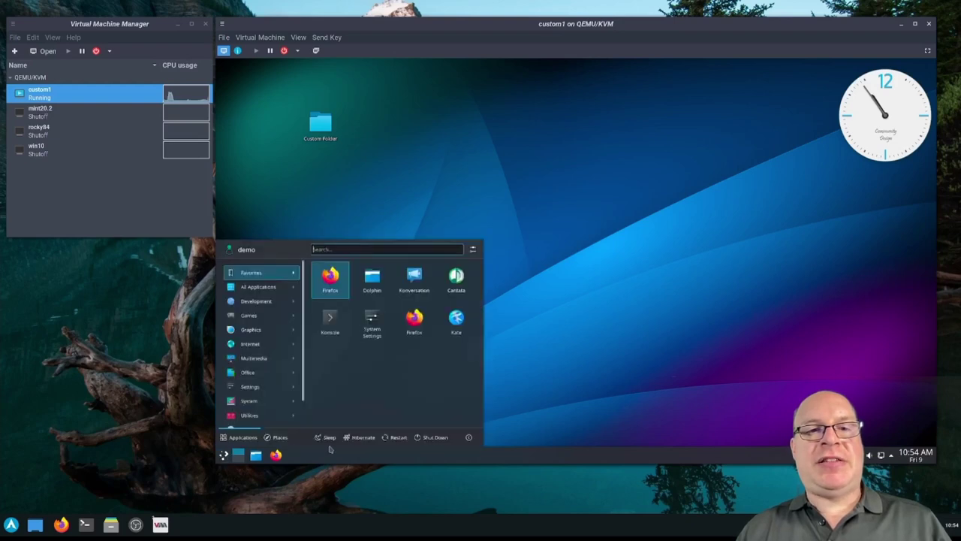
{"action": "left_click", "coordinate": [433, 439]}
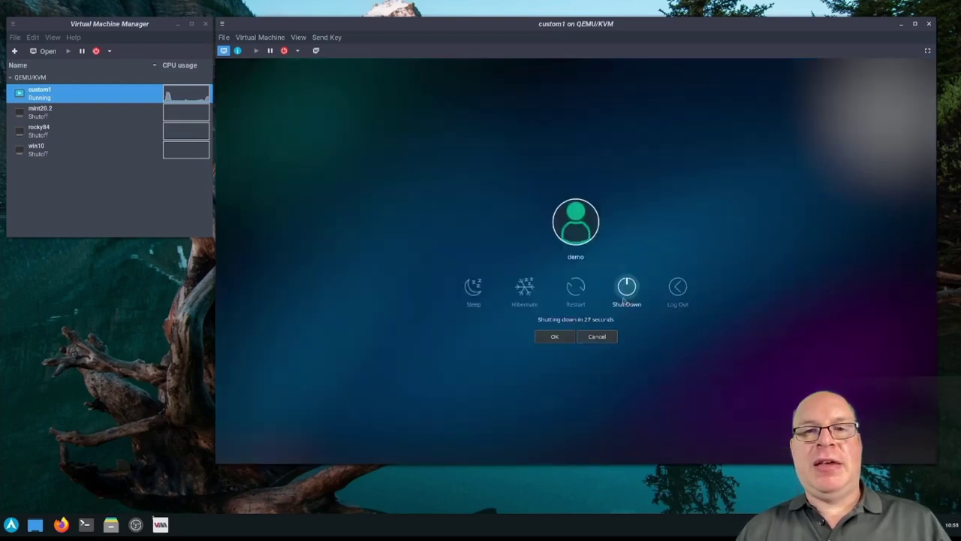
{"action": "left_click", "coordinate": [626, 288]}
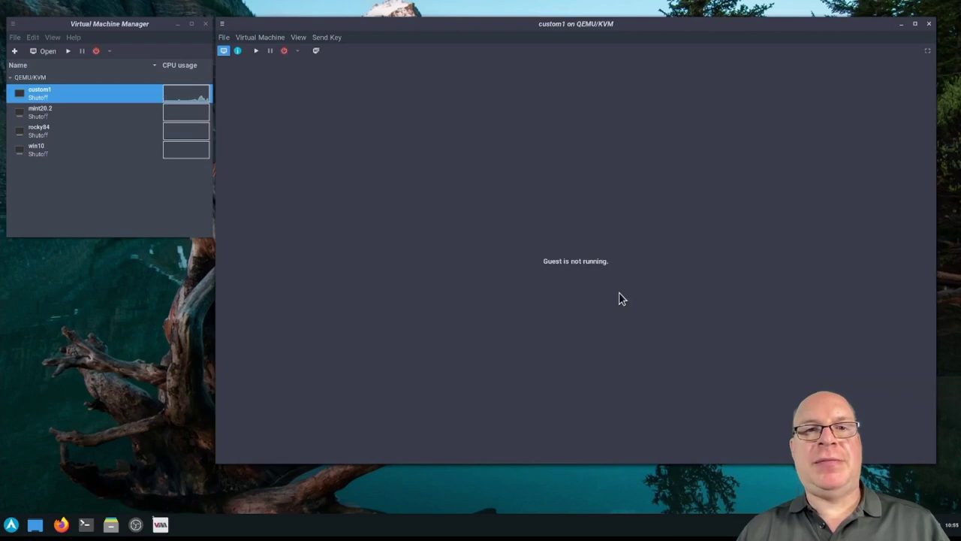
Load archlinux-2021.07.01-x86_64.iso from the images pool into custom1's SATA CDROM 1
{"action": "left_click", "coordinate": [297, 37]}
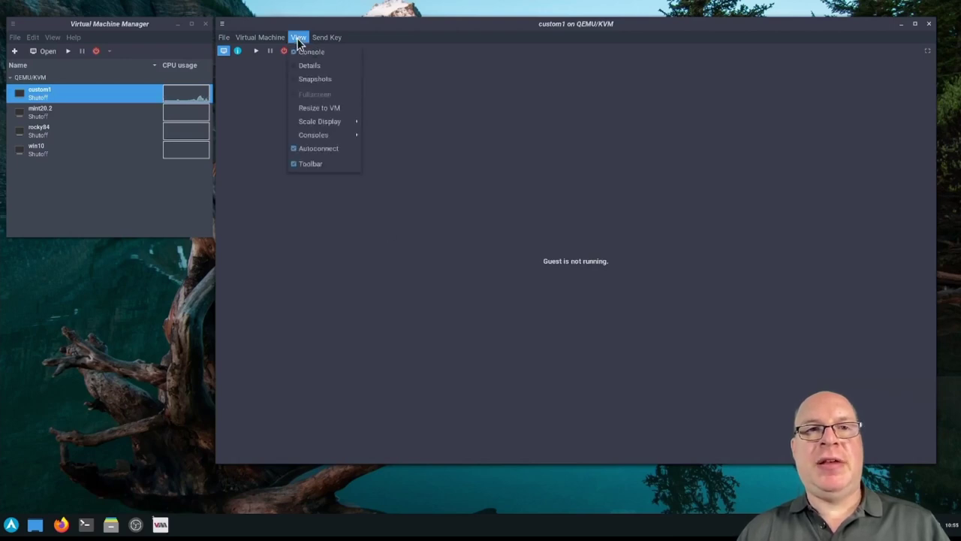
{"action": "left_click", "coordinate": [299, 66]}
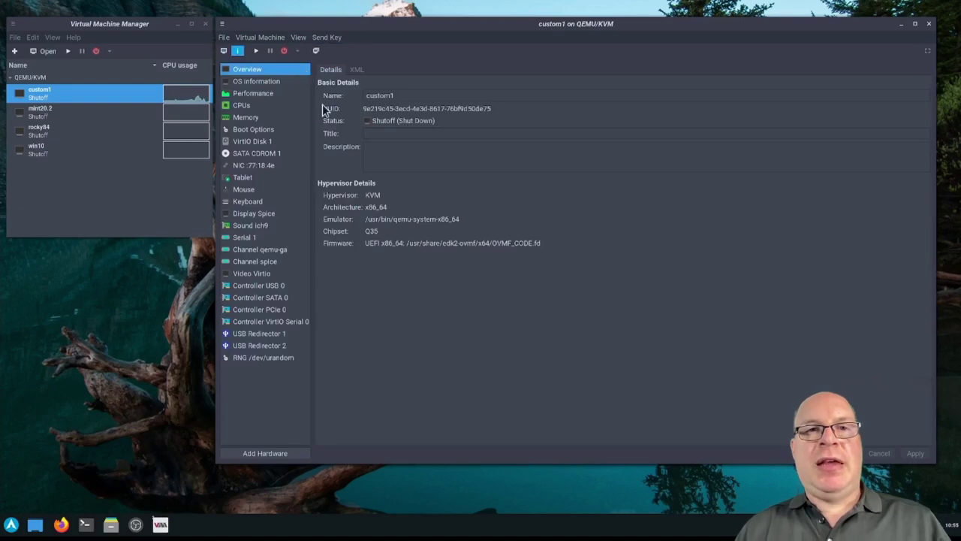
{"action": "left_click", "coordinate": [255, 152]}
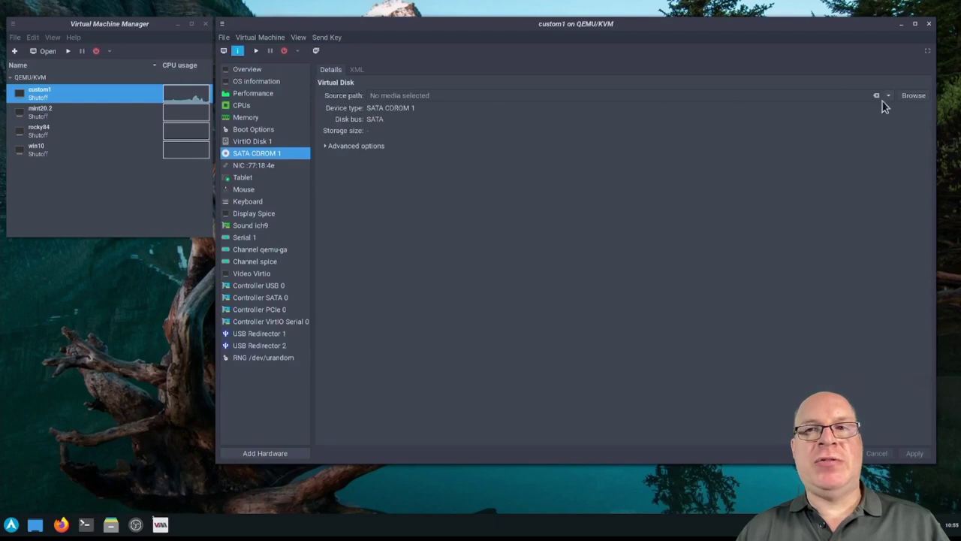
{"action": "left_click", "coordinate": [909, 95]}
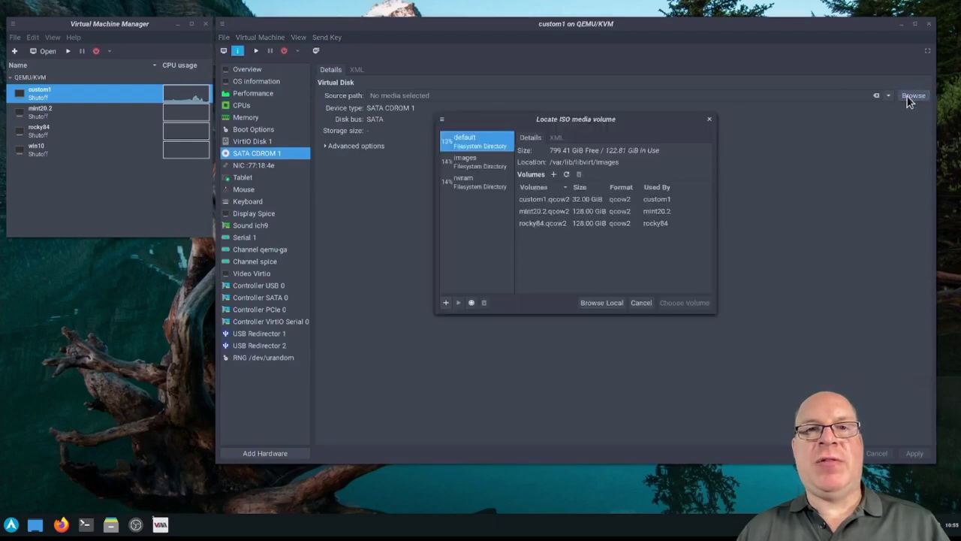
{"action": "left_click", "coordinate": [465, 165]}
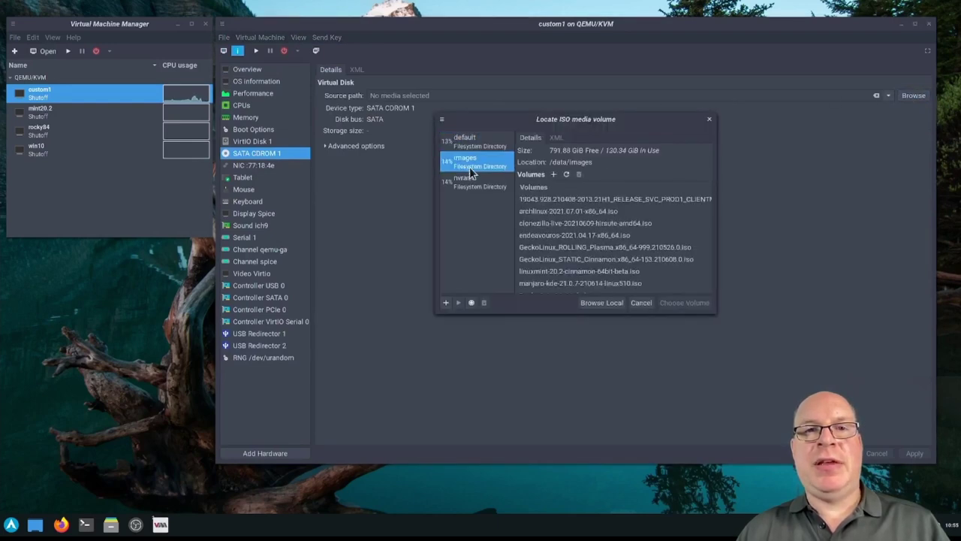
{"action": "left_click", "coordinate": [570, 213]}
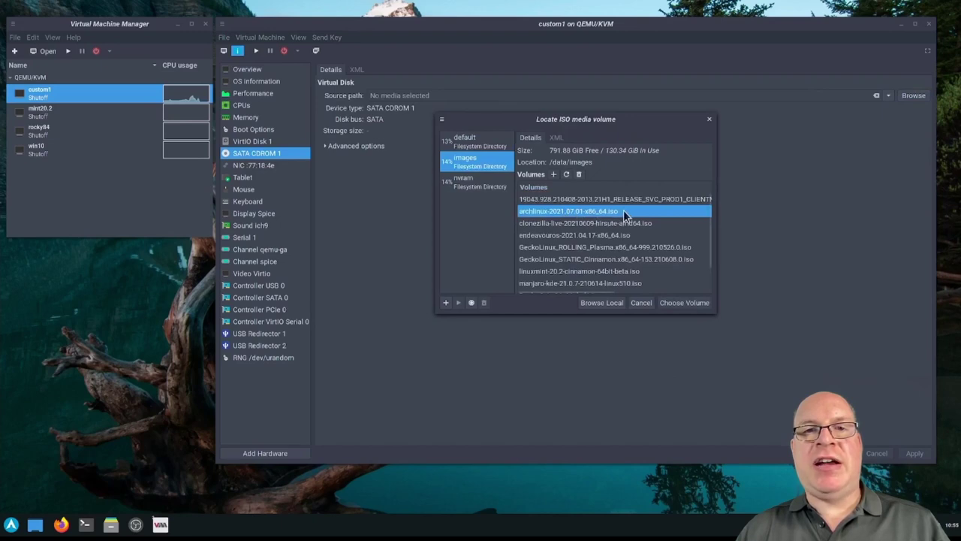
{"action": "left_click", "coordinate": [667, 303]}
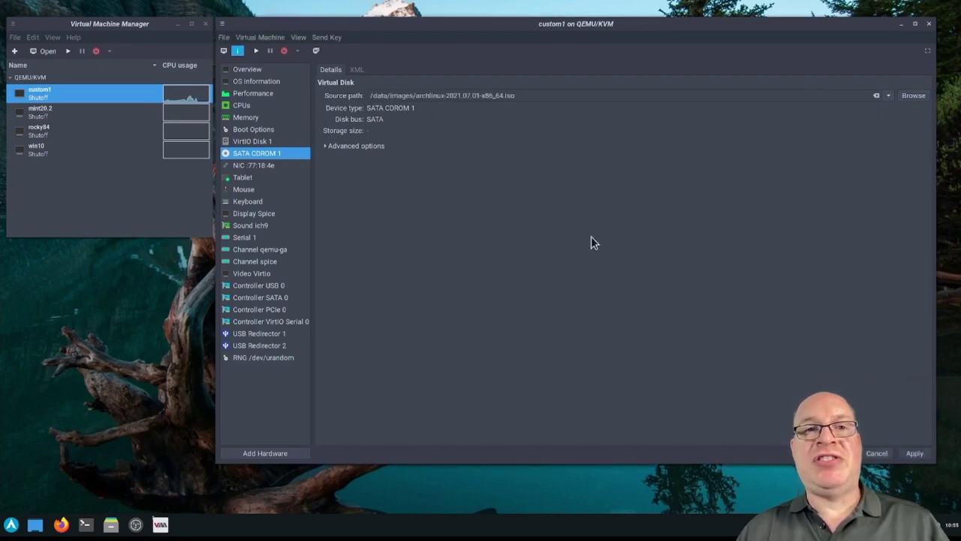
Enable SATA CDROM 1 in Boot Options, move it above the disk, and apply
{"action": "left_click", "coordinate": [251, 131]}
{"action": "left_click", "coordinate": [607, 287]}
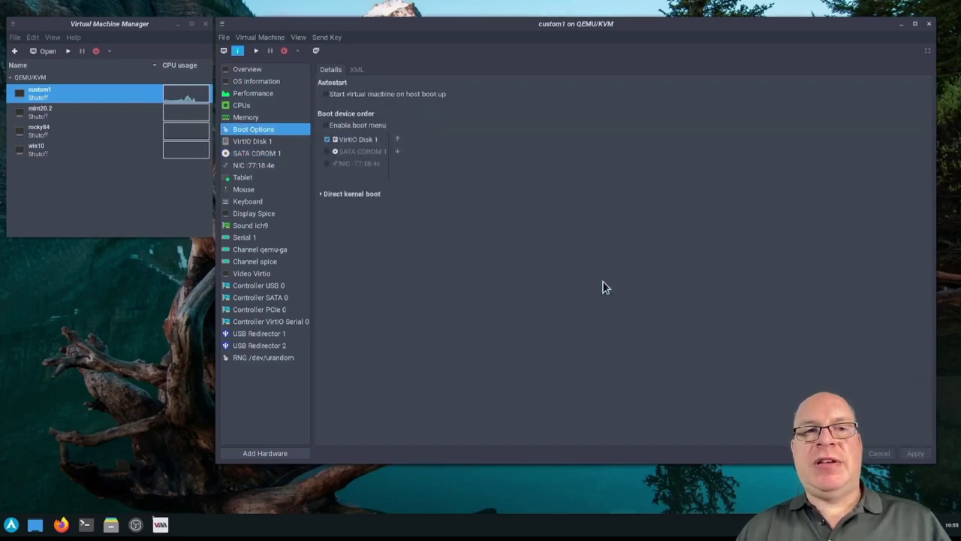
{"action": "left_click", "coordinate": [327, 152]}
{"action": "left_click", "coordinate": [396, 140]}
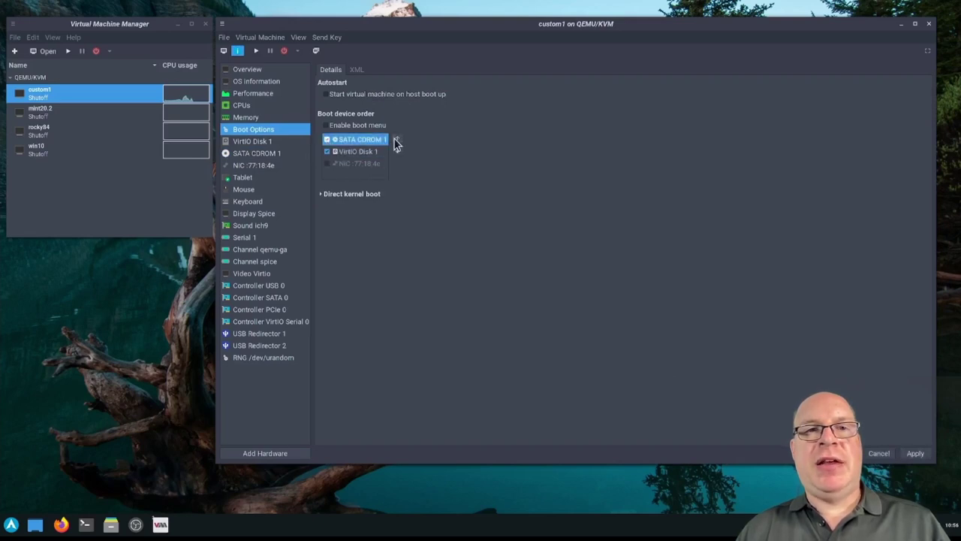
{"action": "left_click", "coordinate": [914, 454]}
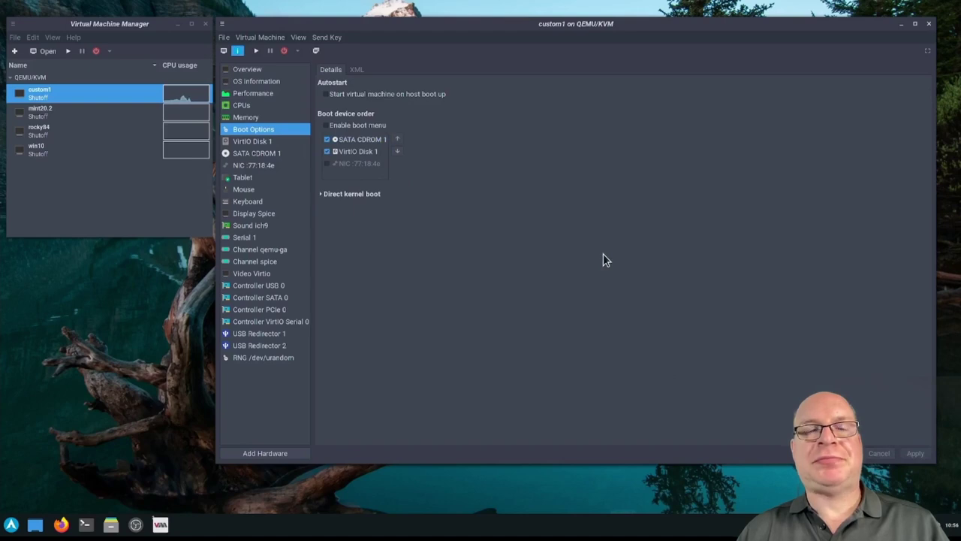
Return to custom1's console and power the VM on
{"action": "left_click", "coordinate": [298, 37]}
{"action": "left_click", "coordinate": [299, 55]}
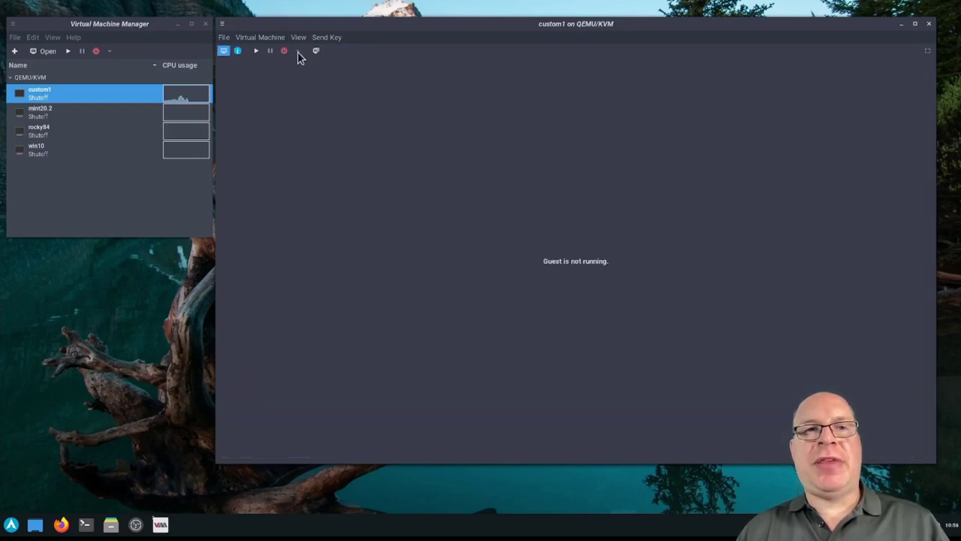
{"action": "left_click", "coordinate": [255, 51]}
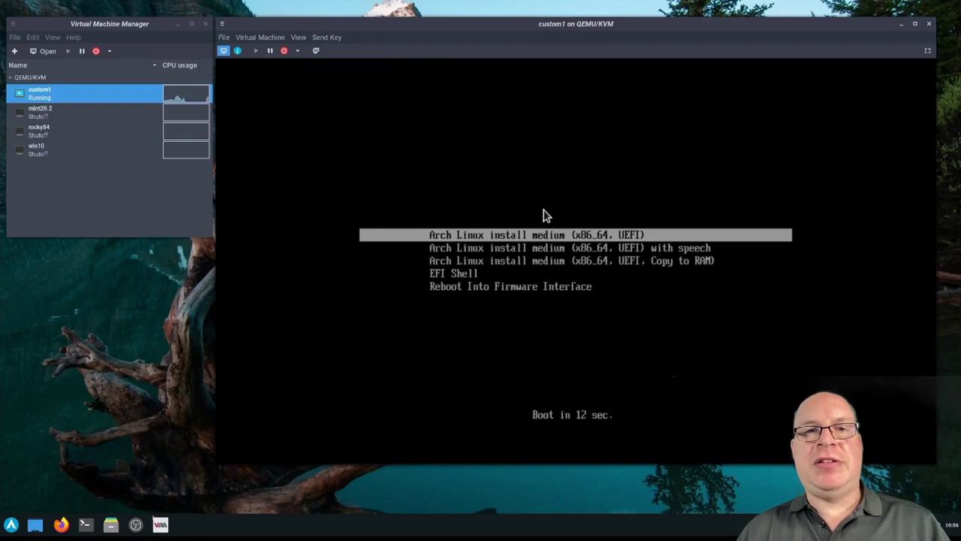
Boot the default Arch Linux entry and launch clonezilla from the root prompt
{"action": "key", "text": "Return"}
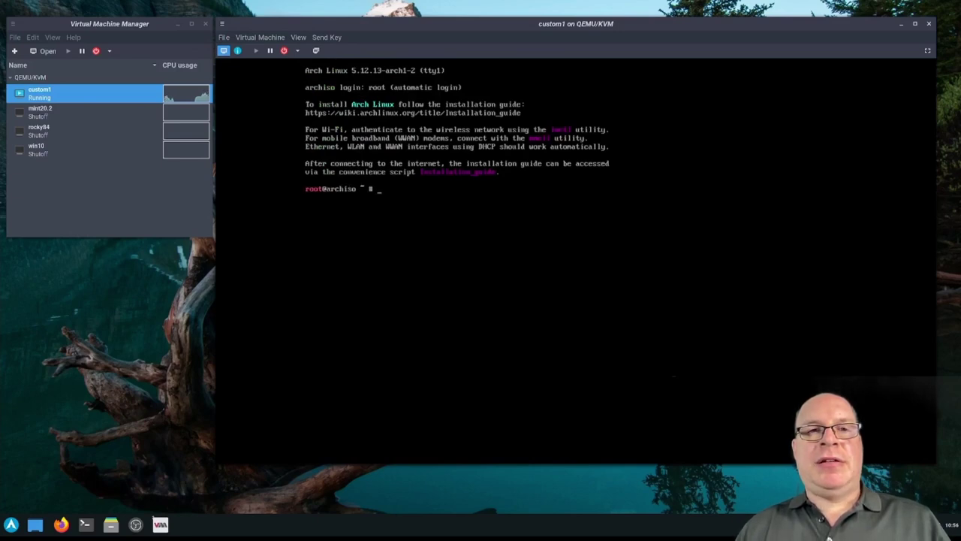
{"action": "type", "text": "clonezilla"}
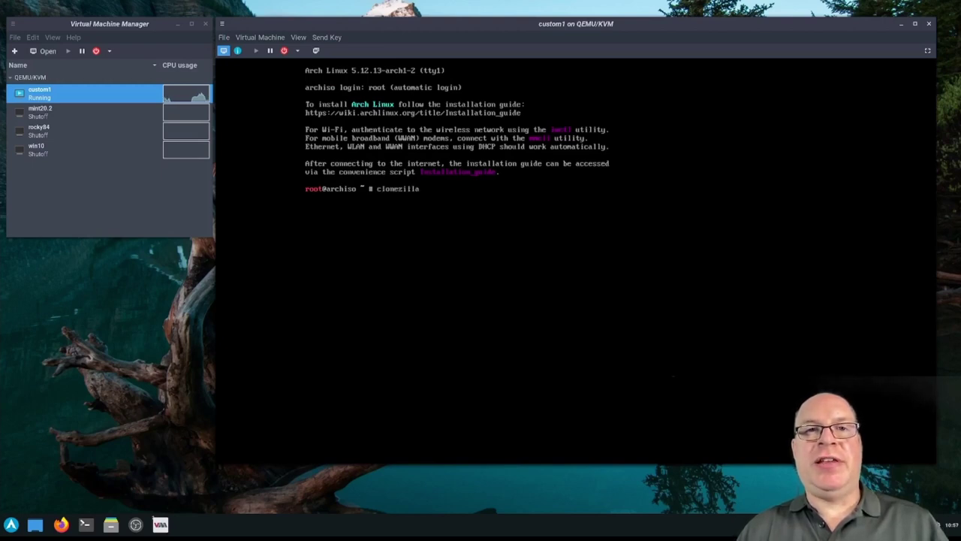
{"action": "key", "text": "Return"}
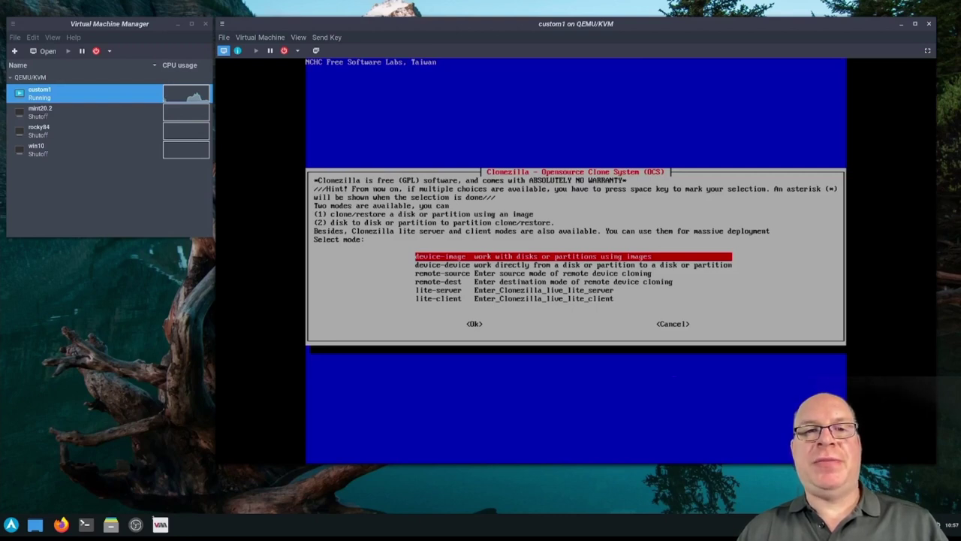
Choose device-image mode, samba_server as image location, DHCP networking, and decline network reconfiguration
{"action": "key", "text": "Tab"}
{"action": "key", "text": "Return"}
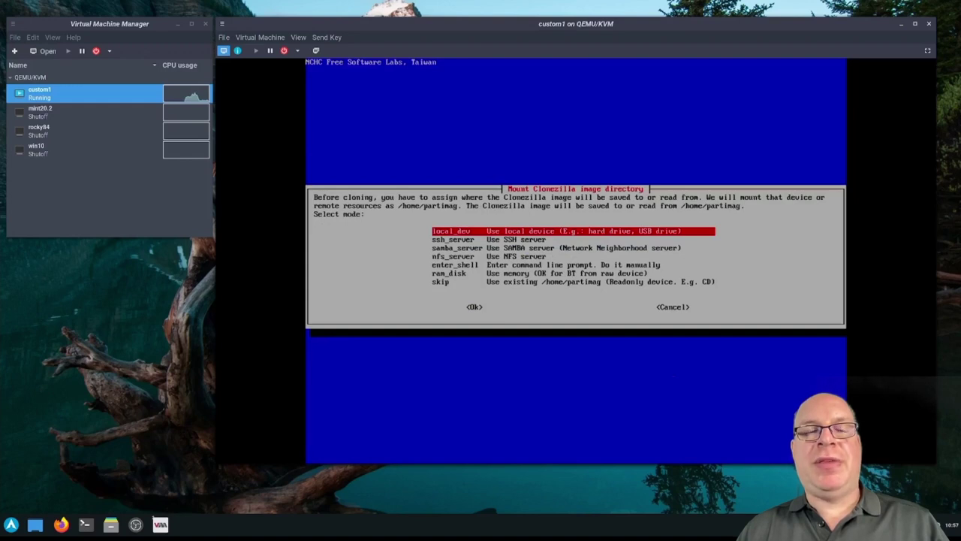
{"action": "key", "text": "Down"}
{"action": "key", "text": "Down"}
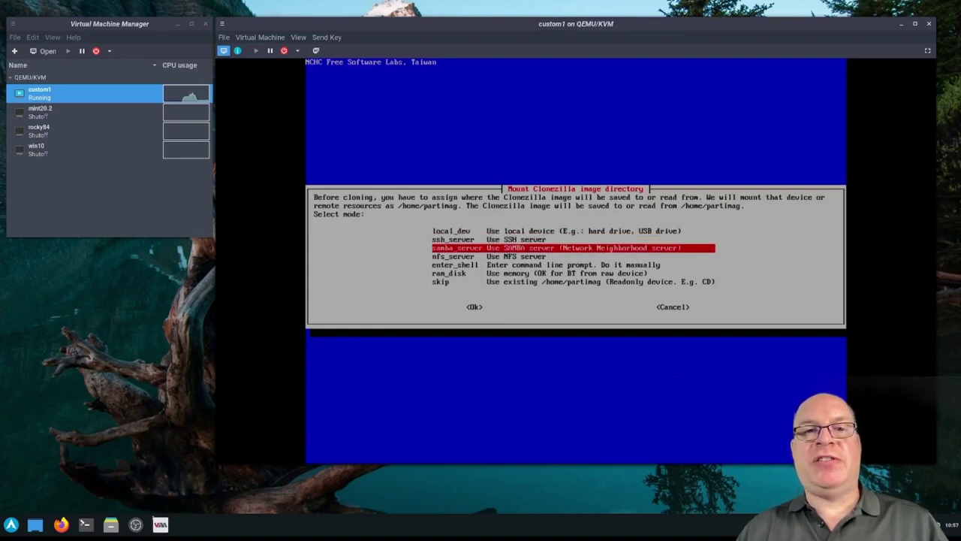
{"action": "key", "text": "Return"}
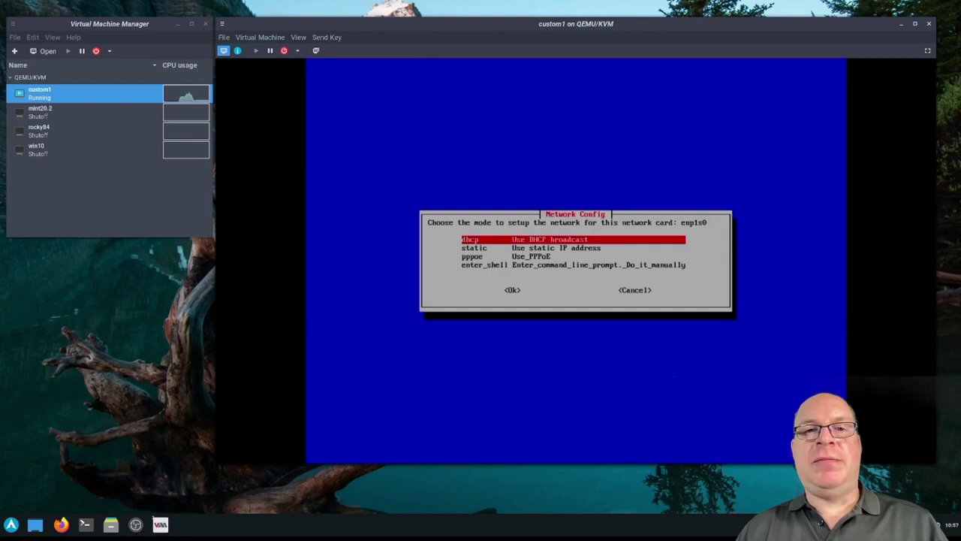
{"action": "key", "text": "Return"}
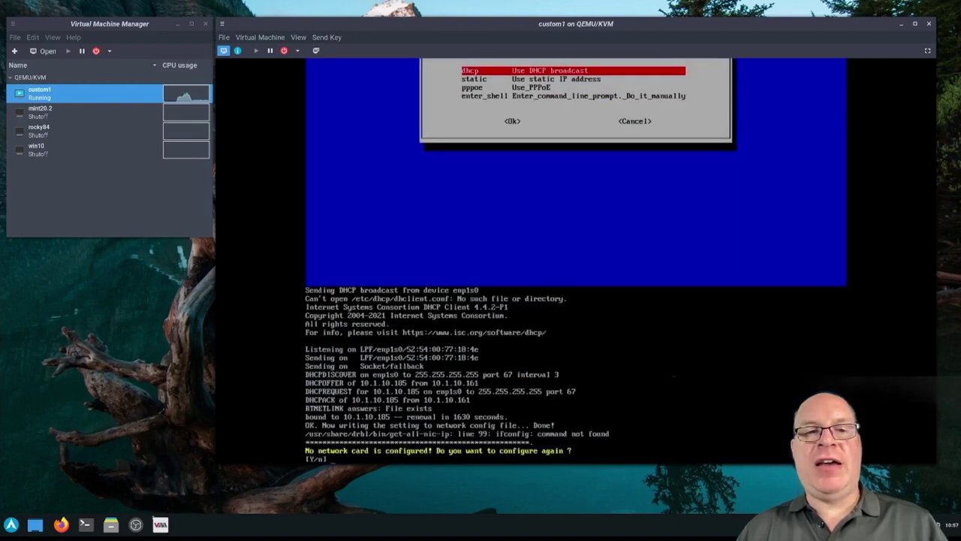
{"action": "type", "text": "n"}
{"action": "key", "text": "Return"}
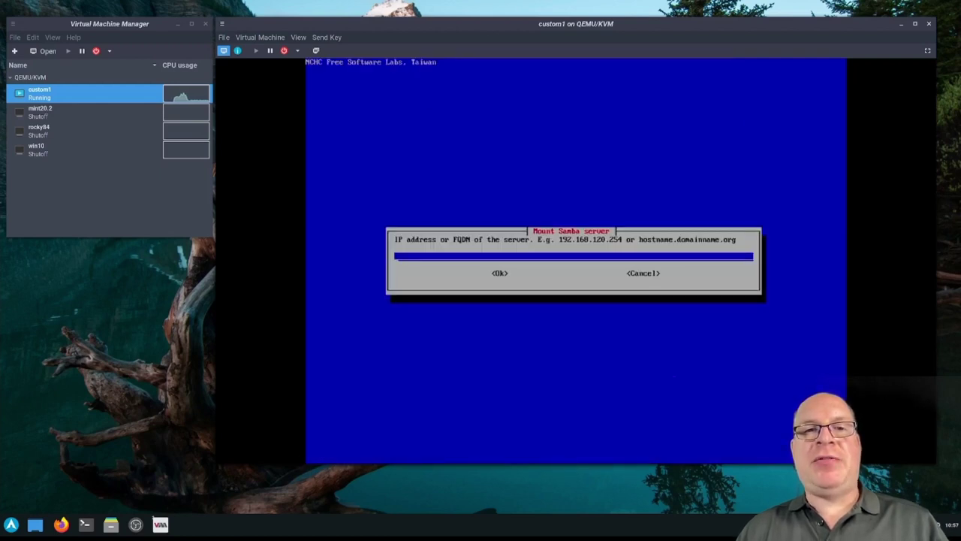
Enter Samba server 10.1.10.2, leave the domain blank, and shorten the default account name
{"action": "type", "text": "10.1.10.2"}
{"action": "key", "text": "Tab"}
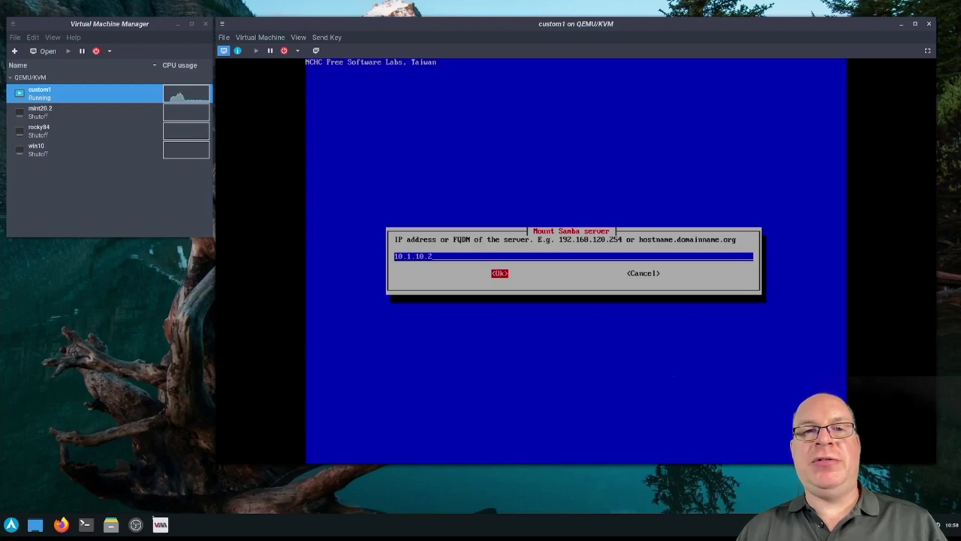
{"action": "key", "text": "Return"}
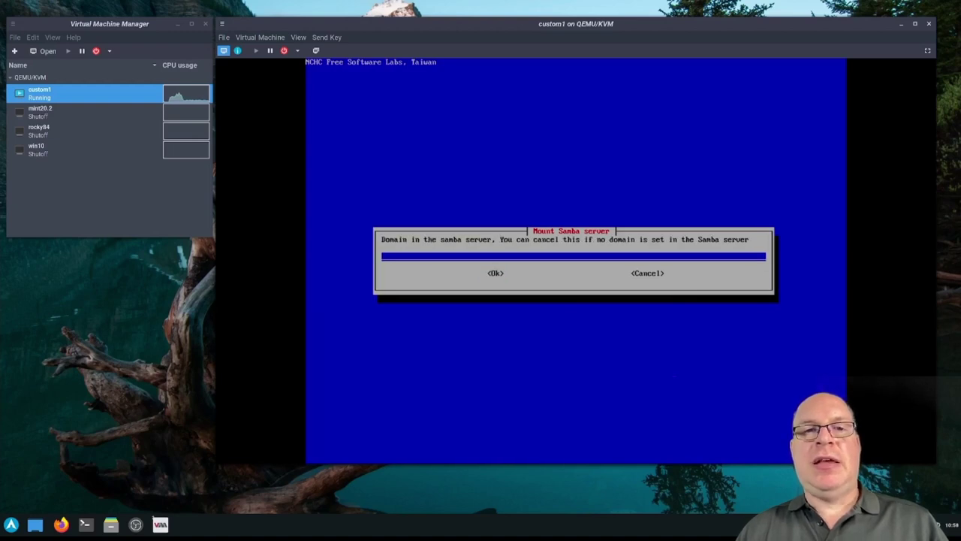
{"action": "key", "text": "Tab"}
{"action": "key", "text": "Return"}
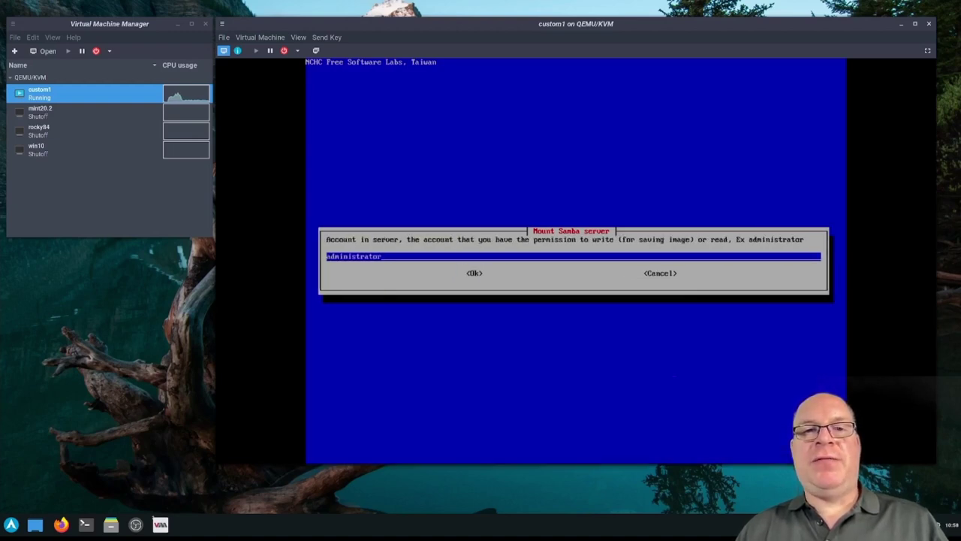
{"action": "key", "text": "BackSpace"}
{"action": "key", "text": "BackSpace"}
{"action": "key", "text": "BackSpace"}
{"action": "key", "text": "BackSpace"}
{"action": "key", "text": "BackSpace"}
{"action": "key", "text": "BackSpace"}
{"action": "key", "text": "BackSpace"}
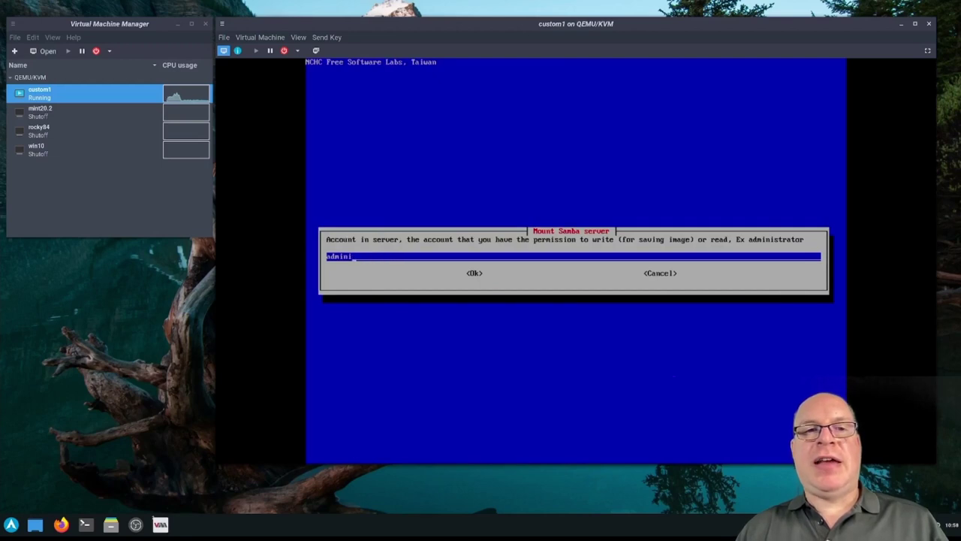
{"action": "key", "text": "BackSpace"}
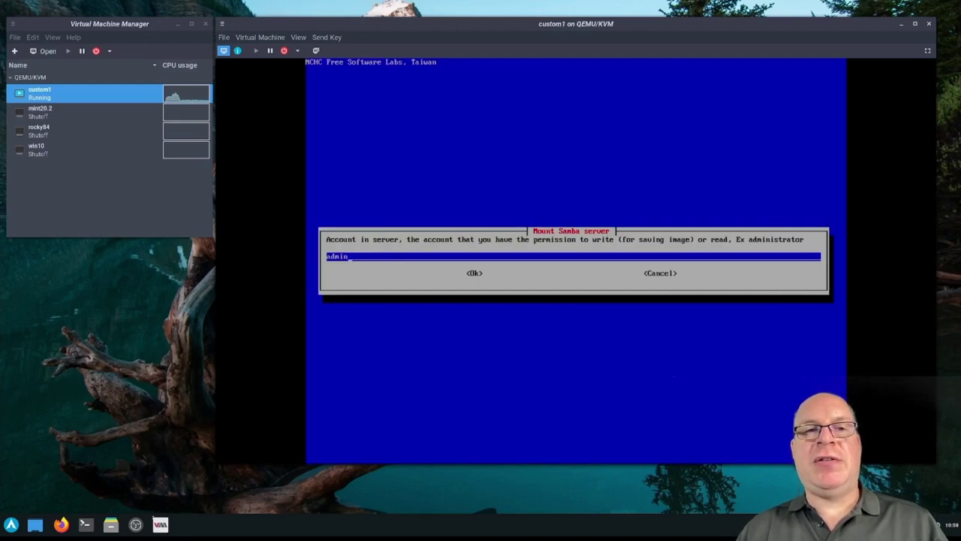
{"action": "key", "text": "Return"}
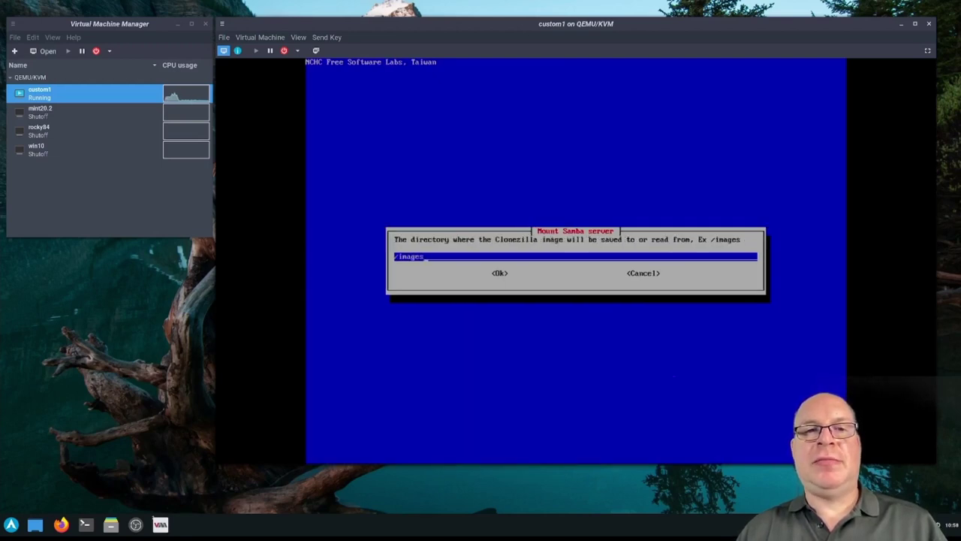
Set directory /Backups/Demo, SMB protocol 2.0, default security, enter the share password, and continue
{"action": "key", "text": "BackSpace"}
{"action": "key", "text": "BackSpace"}
{"action": "key", "text": "BackSpace"}
{"action": "key", "text": "BackSpace"}
{"action": "key", "text": "BackSpace"}
{"action": "key", "text": "BackSpace"}
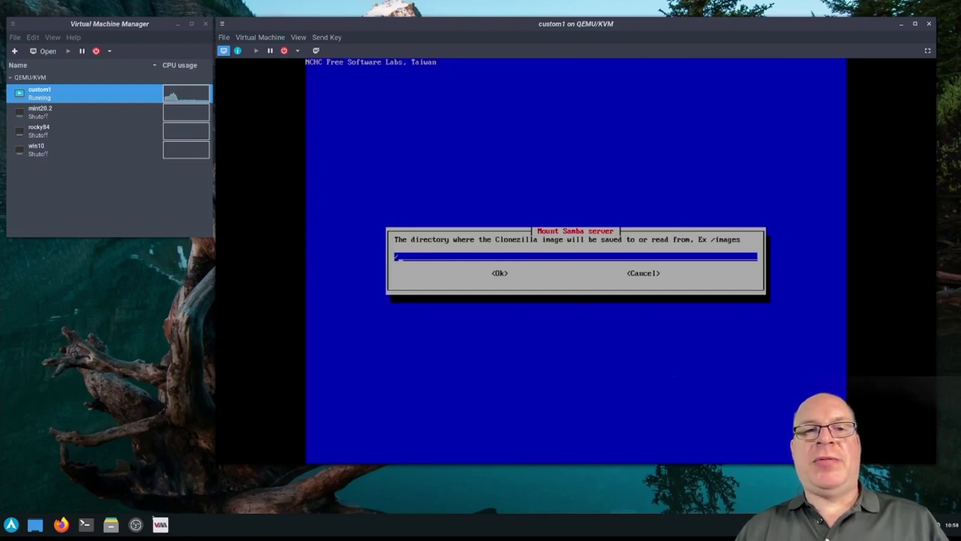
{"action": "type", "text": "Backups"}
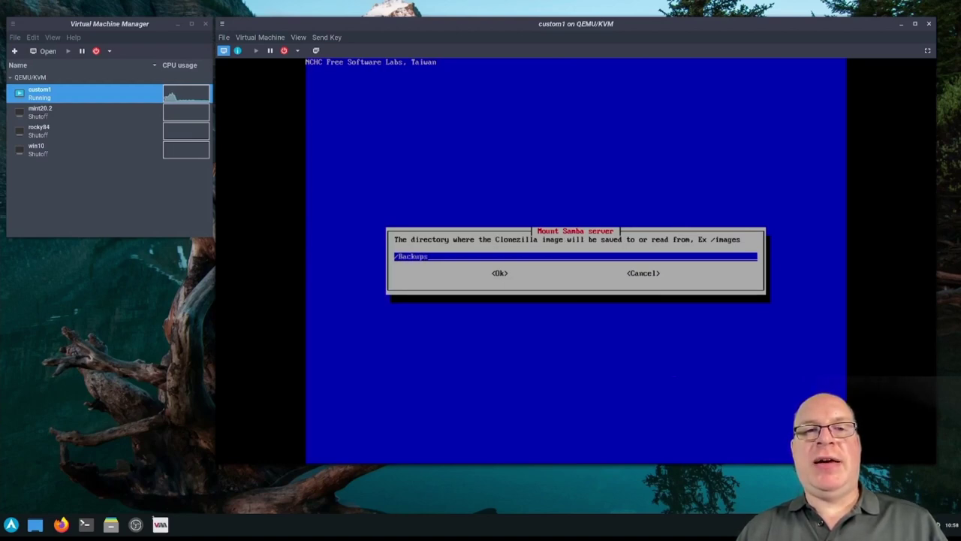
{"action": "type", "text": "/Demo"}
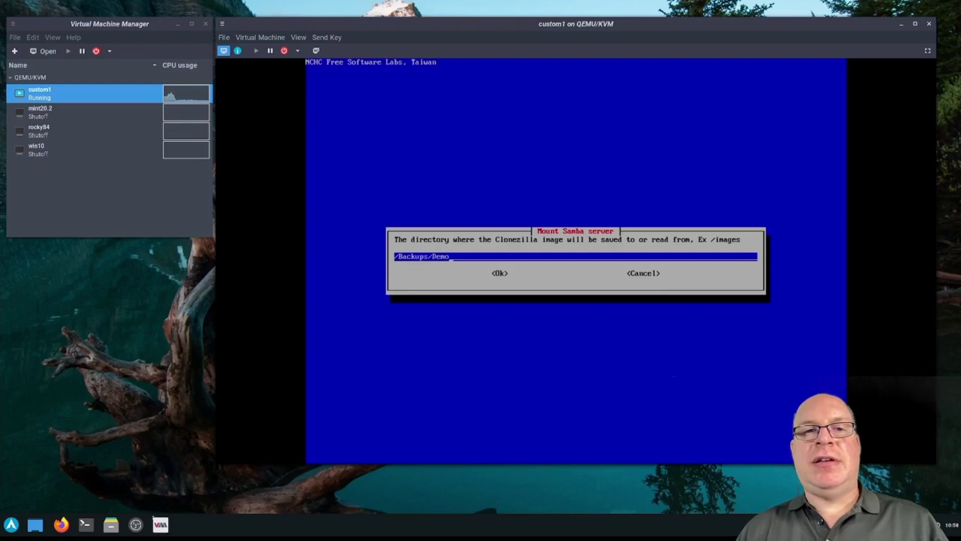
{"action": "key", "text": "Tab"}
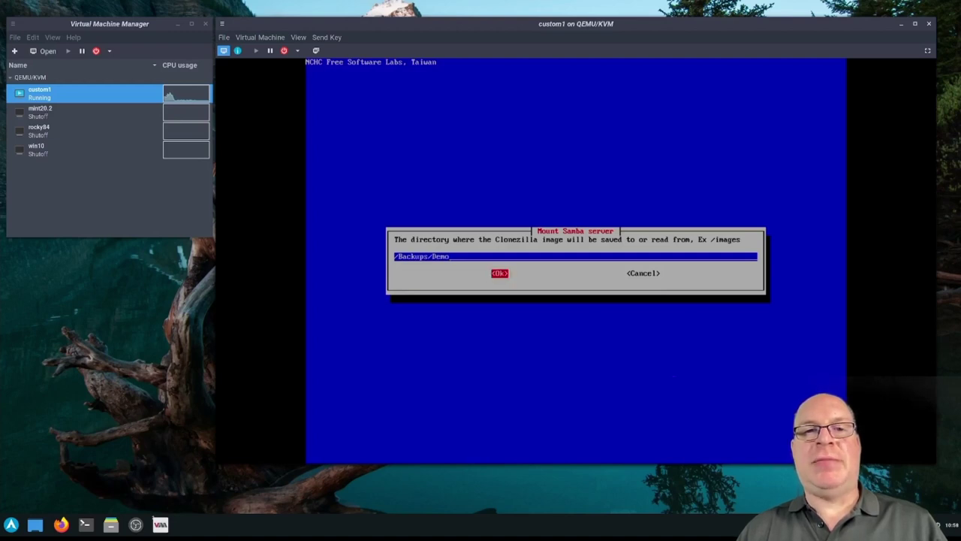
{"action": "key", "text": "Return"}
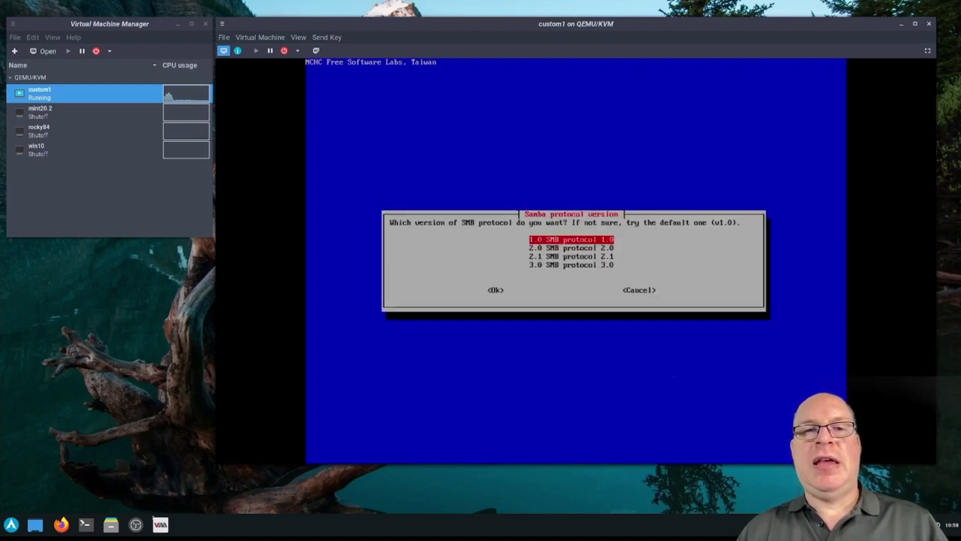
{"action": "key", "text": "Down"}
{"action": "key", "text": "Tab"}
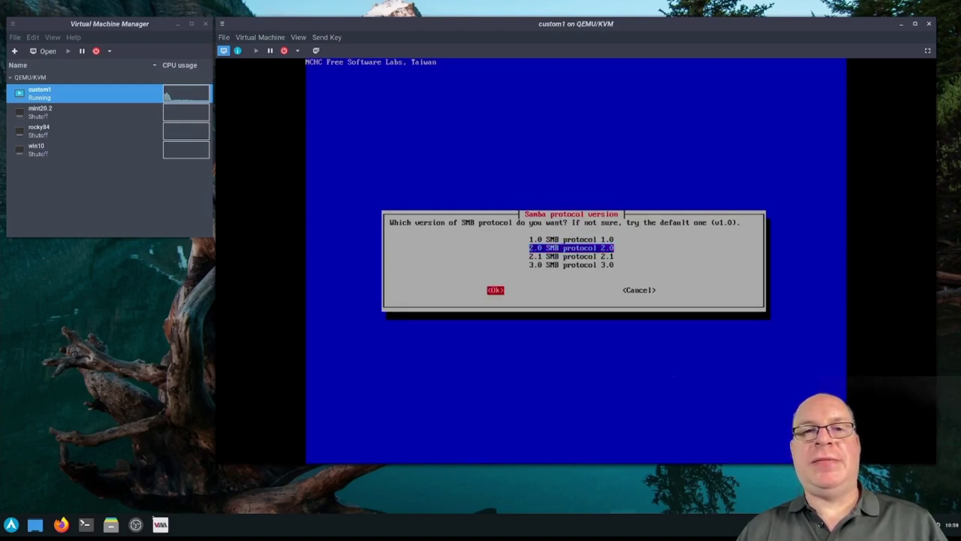
{"action": "key", "text": "Return"}
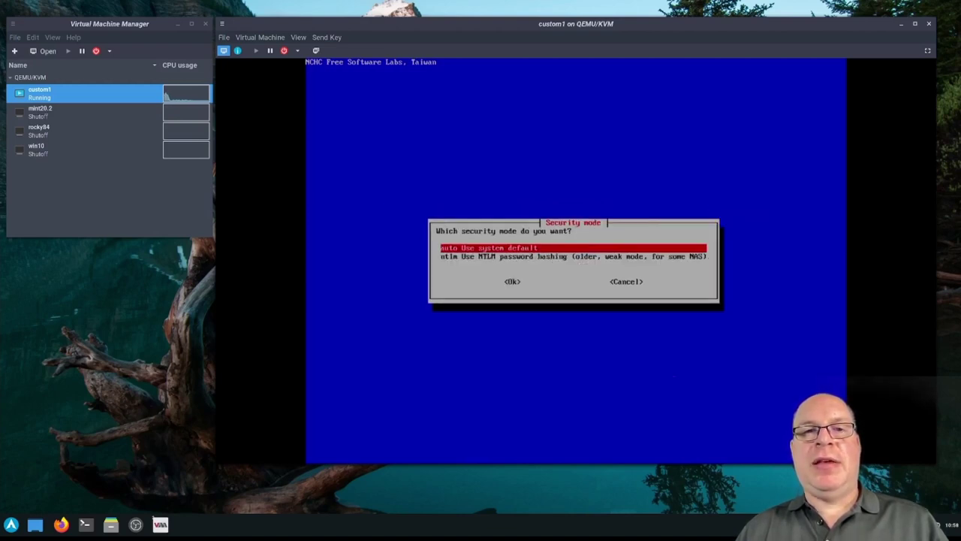
{"action": "key", "text": "Tab"}
{"action": "key", "text": "Return"}
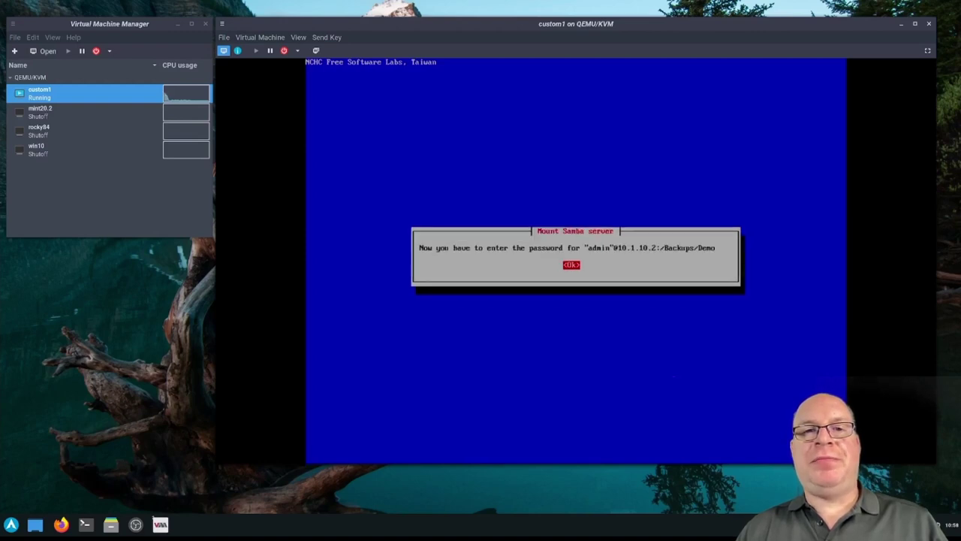
{"action": "key", "text": "Return"}
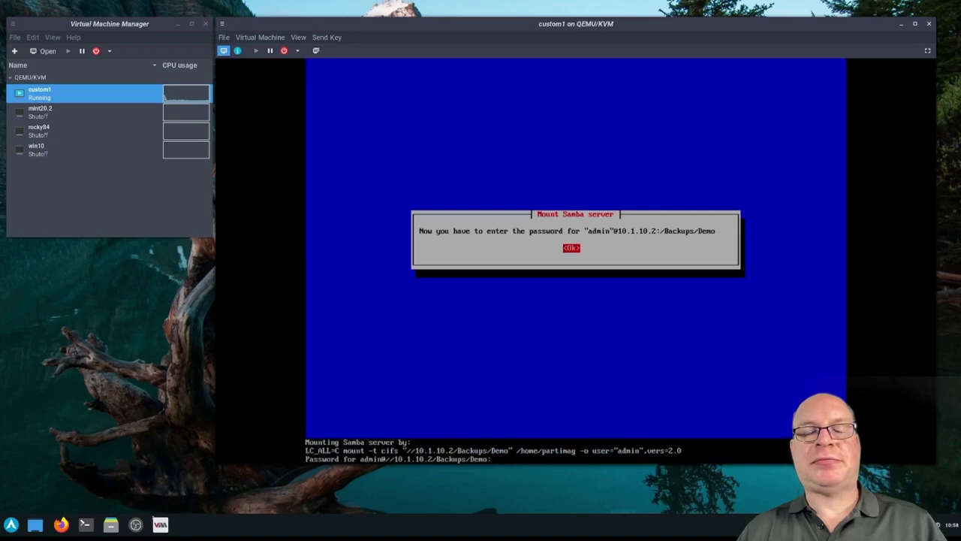
{"action": "key", "text": "Return"}
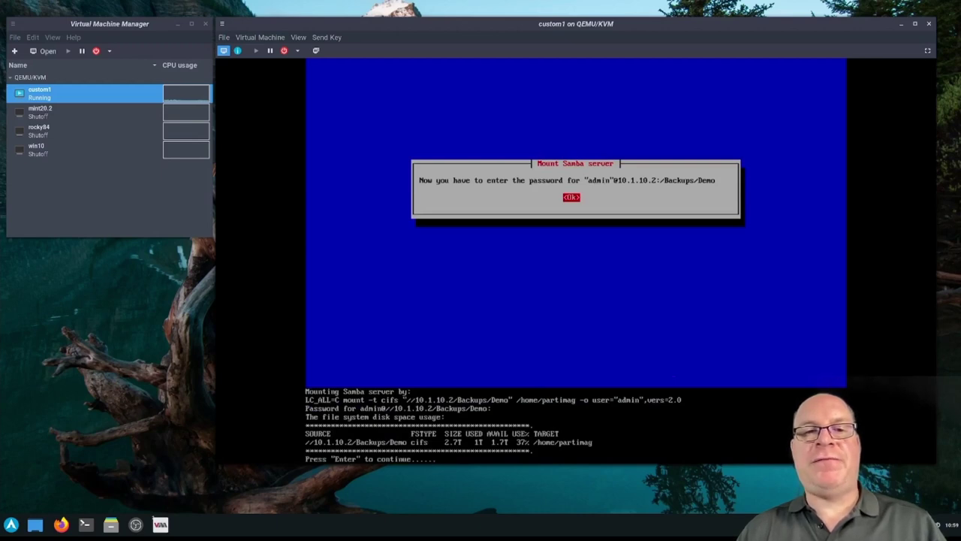
{"action": "key", "text": "Return"}
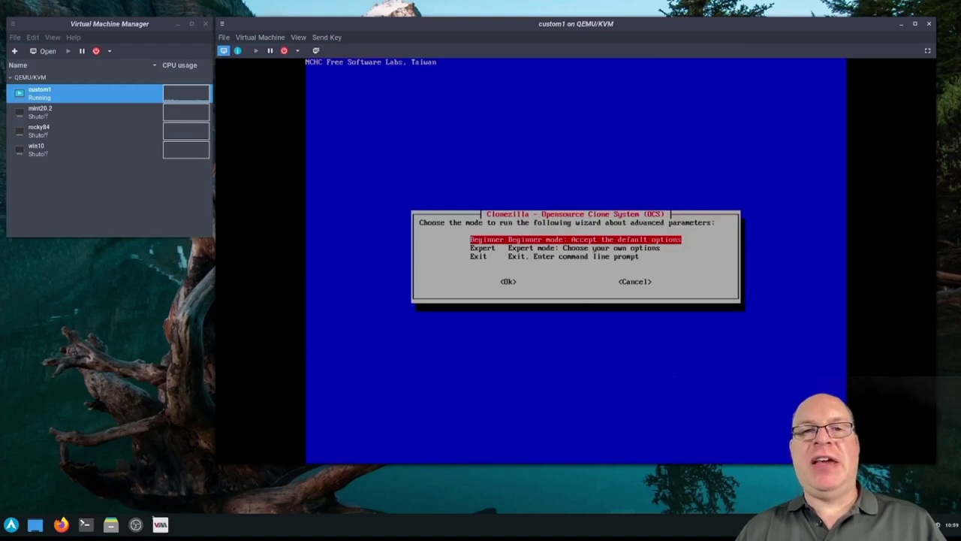
{"action": "key", "text": "Return"}
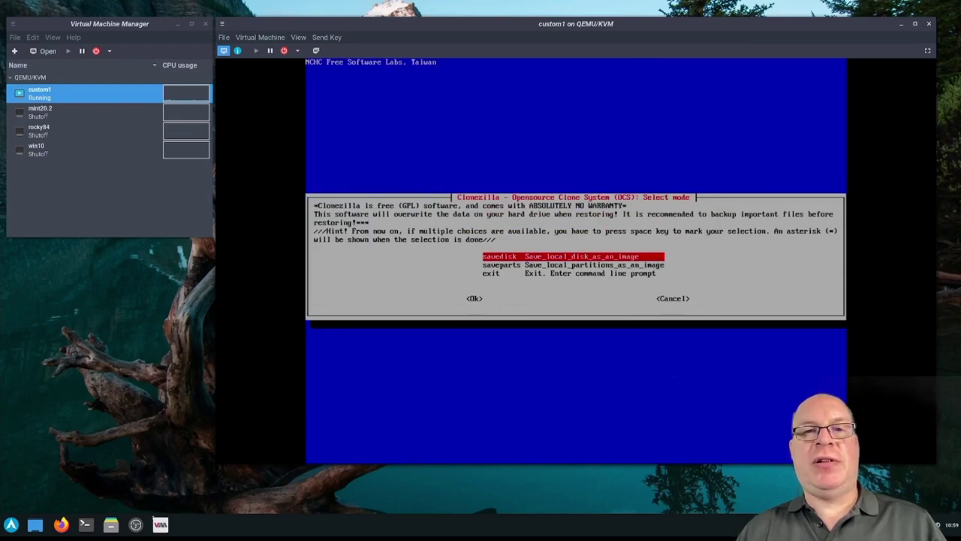
{"action": "key", "text": "Return"}
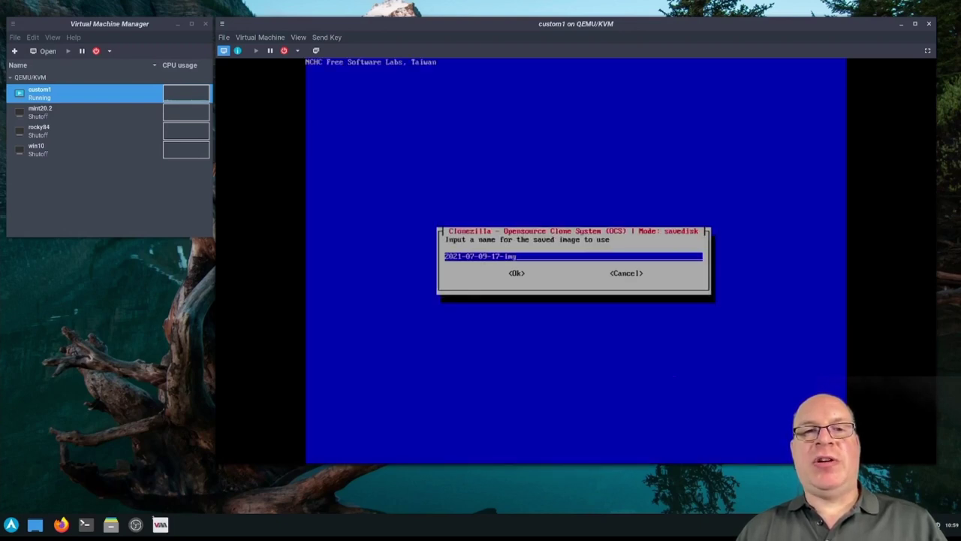
{"action": "key", "text": "Return"}
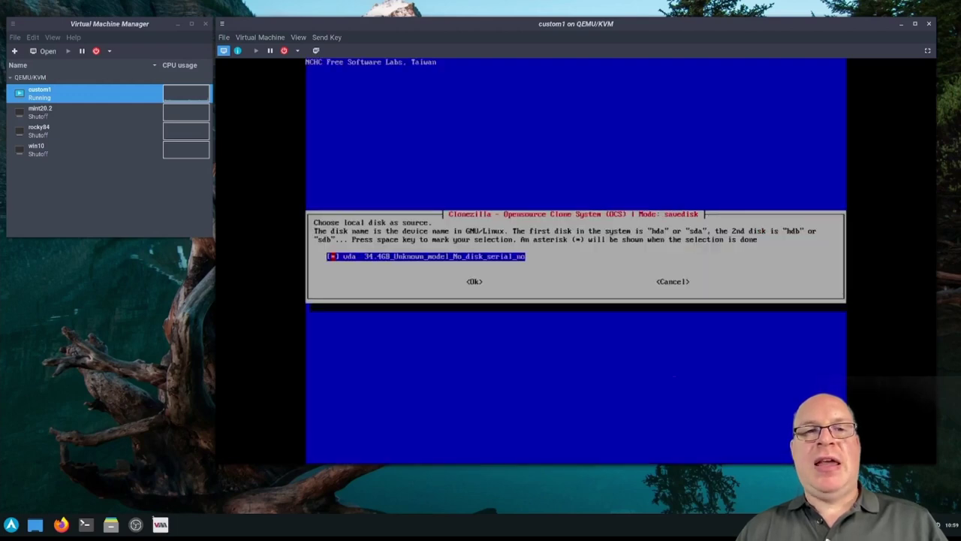
{"action": "key", "text": "Tab"}
{"action": "key", "text": "Return"}
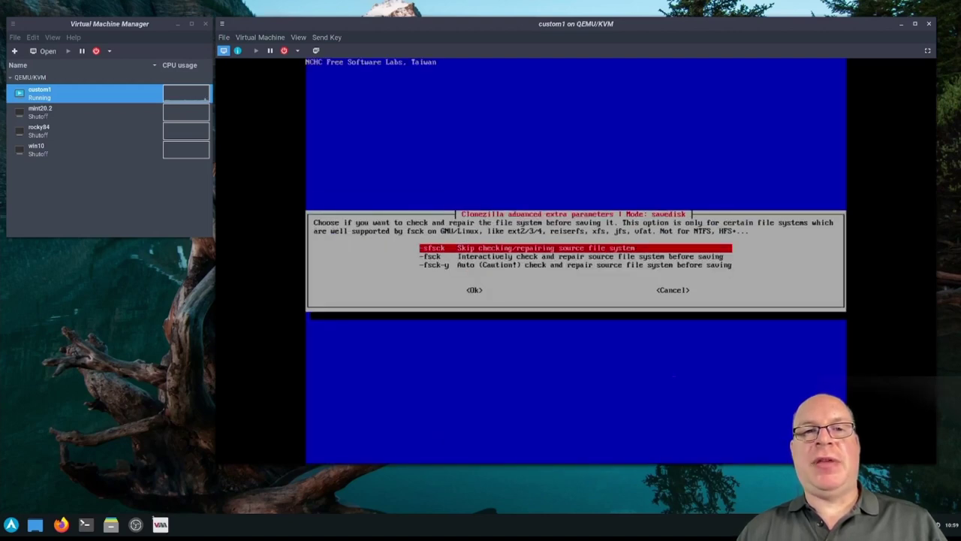
Choose -sfsck, -scs, -senc and -p choose, then continue to partition scanning
{"action": "key", "text": "Tab"}
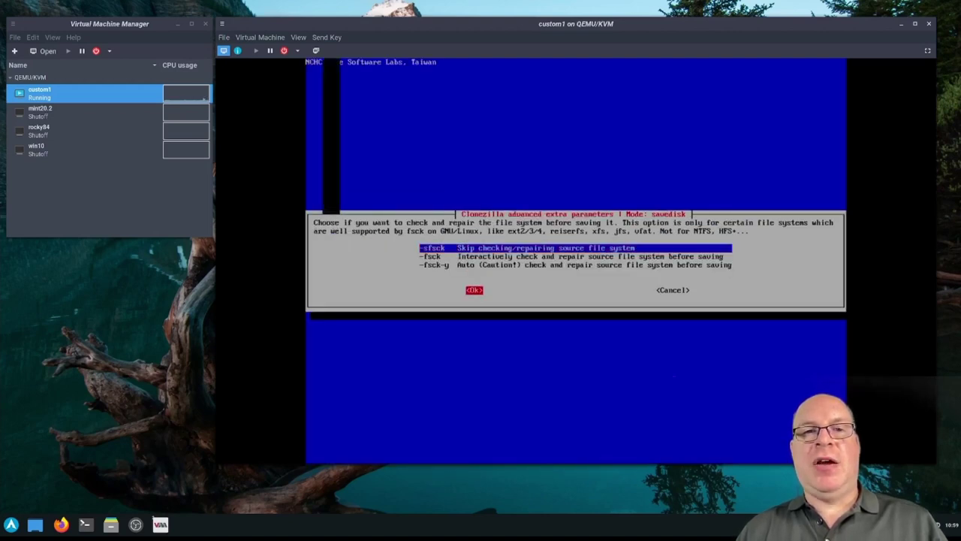
{"action": "key", "text": "Return"}
{"action": "key", "text": "Down"}
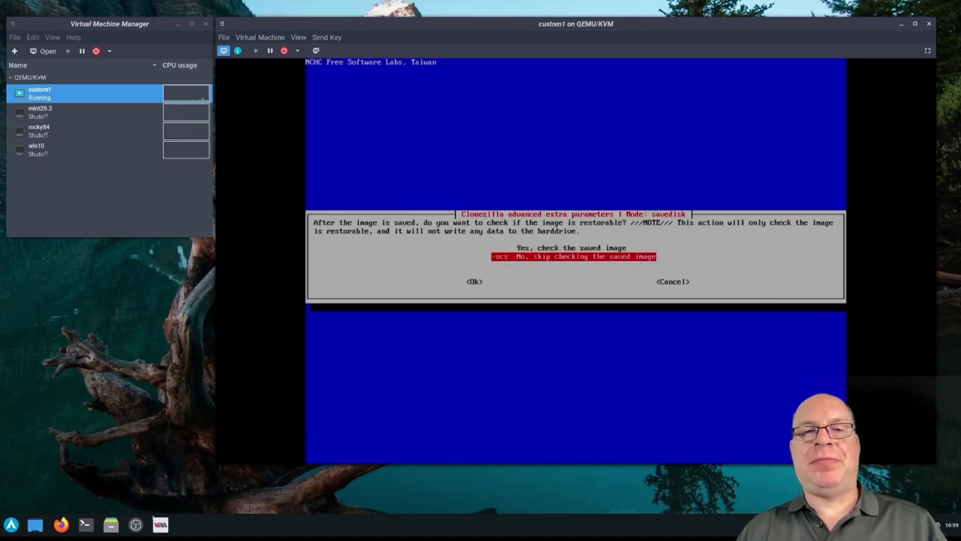
{"action": "key", "text": "Tab"}
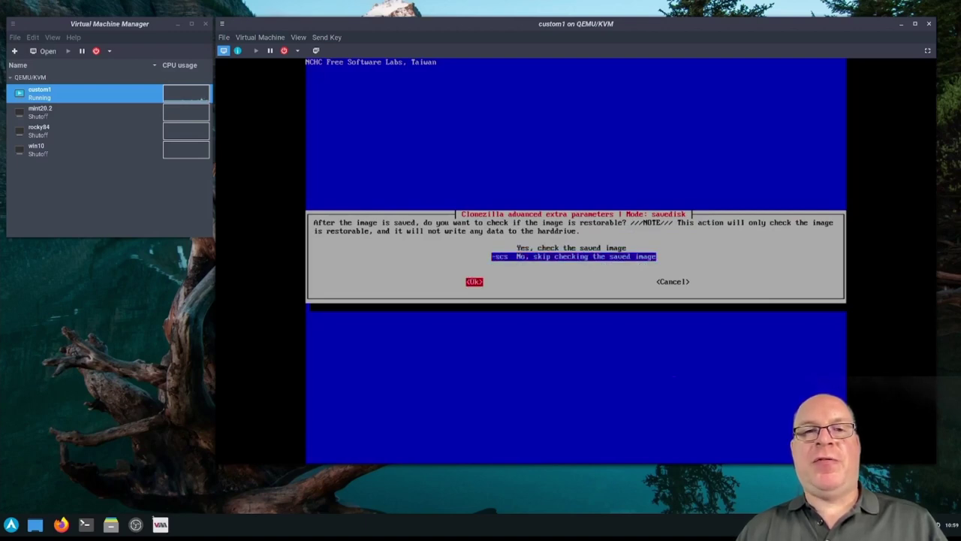
{"action": "key", "text": "Return"}
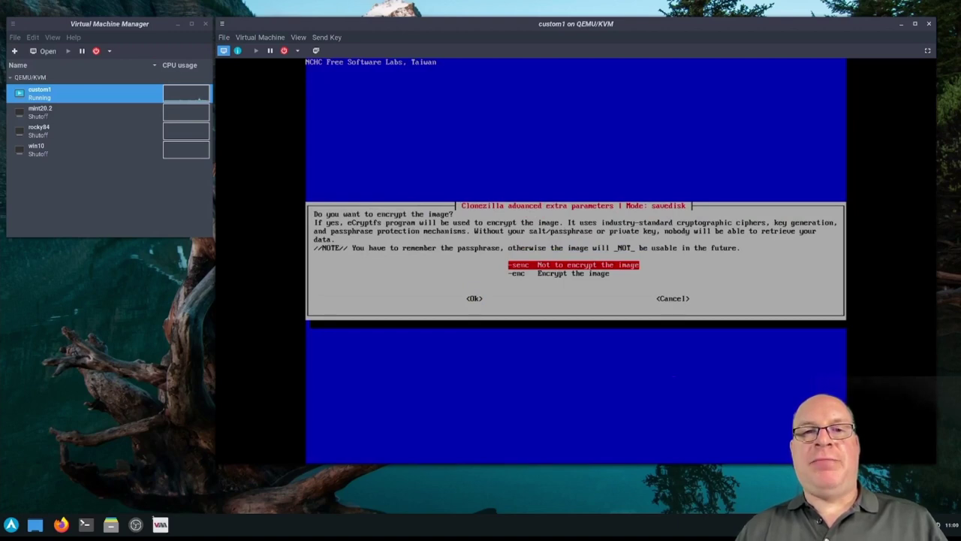
{"action": "key", "text": "Tab"}
{"action": "key", "text": "Return"}
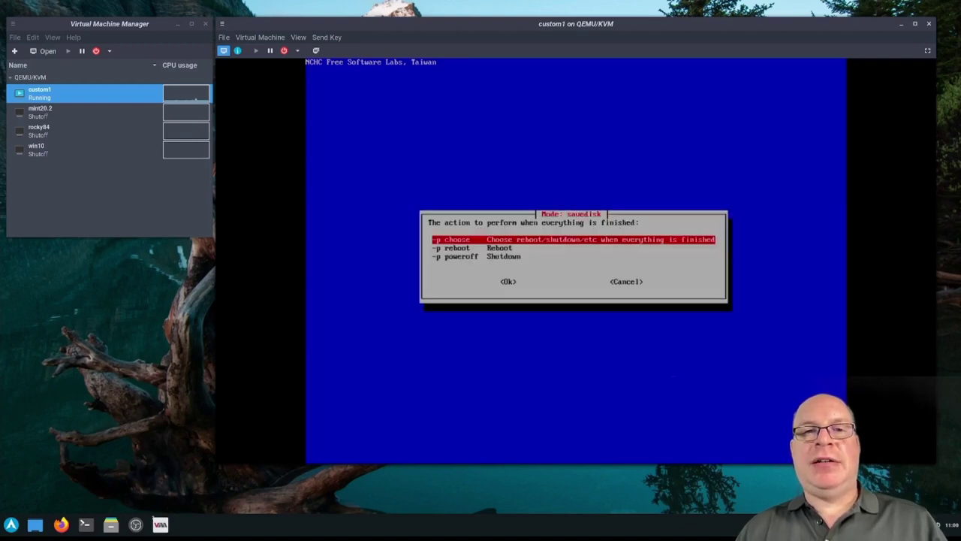
{"action": "key", "text": "Tab"}
{"action": "key", "text": "Return"}
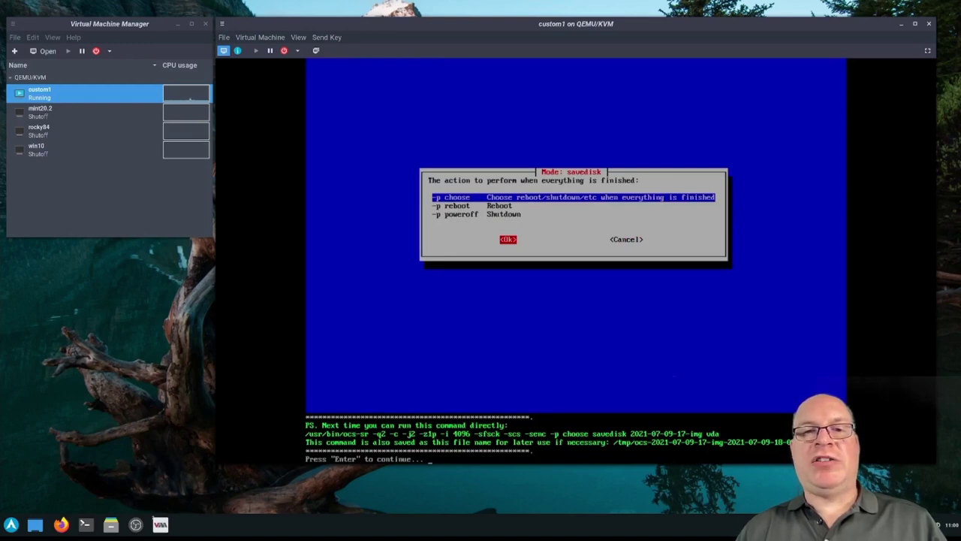
{"action": "key", "text": "Return"}
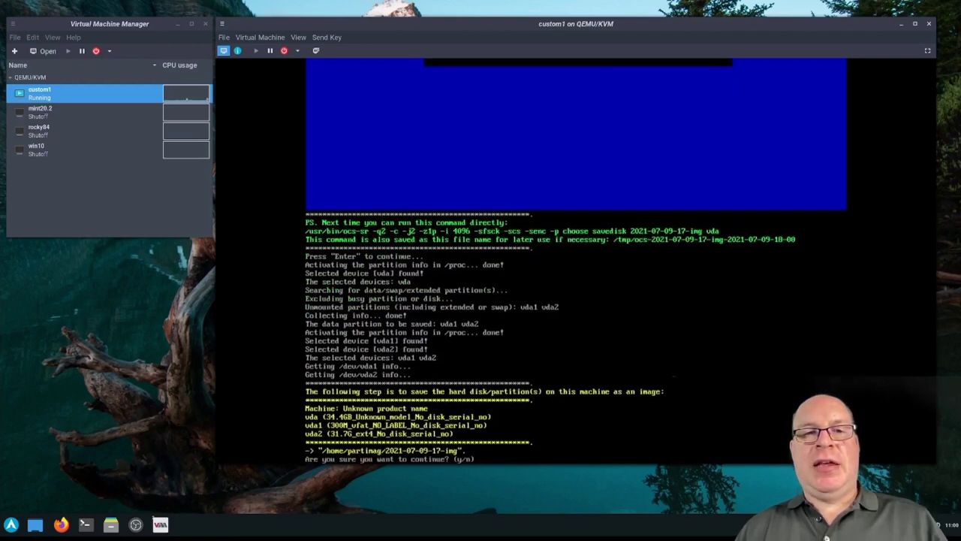
{"action": "type", "text": "y"}
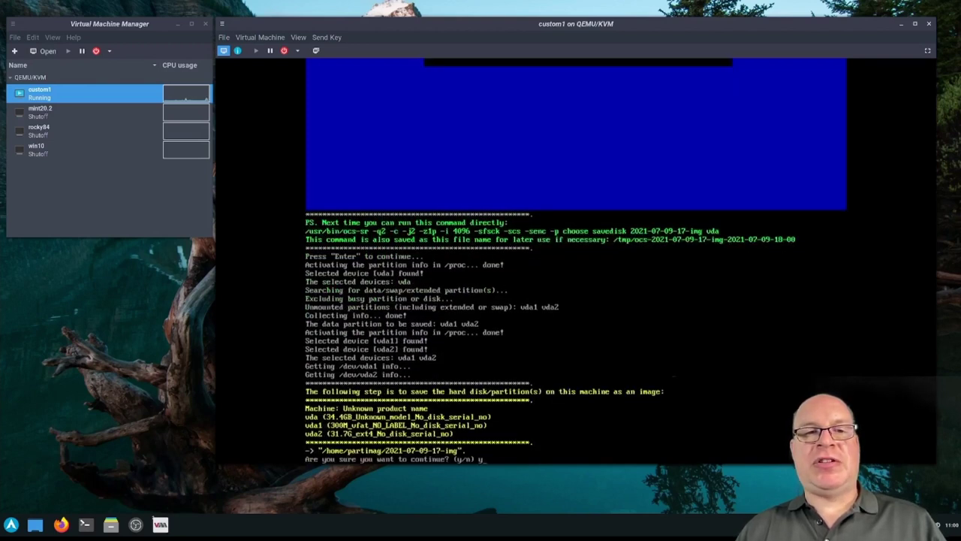
{"action": "key", "text": "Return"}
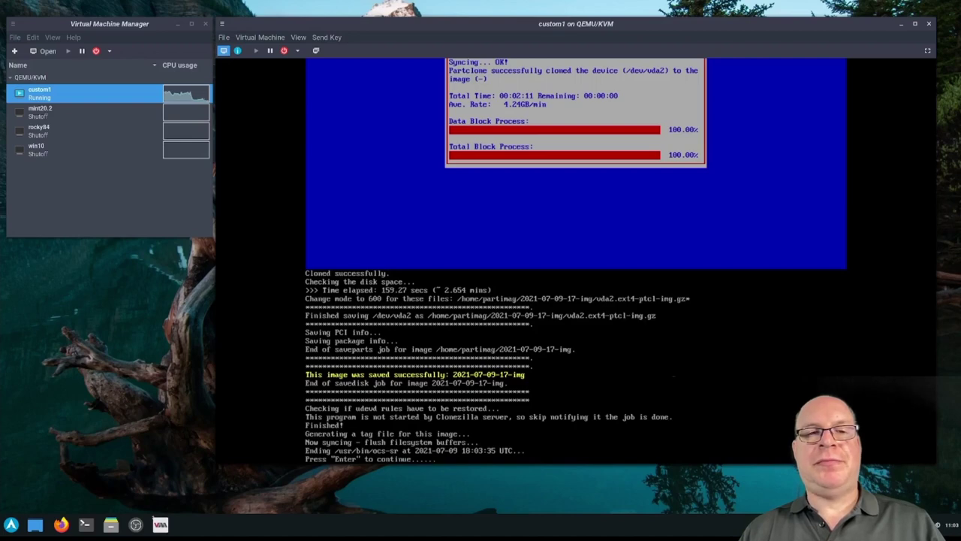
{"action": "key", "text": "Return"}
Power off the guest with poweroff and open custom1's details, discarding a boot order change
{"action": "type", "text": "poweroff"}
{"action": "key", "text": "Return"}
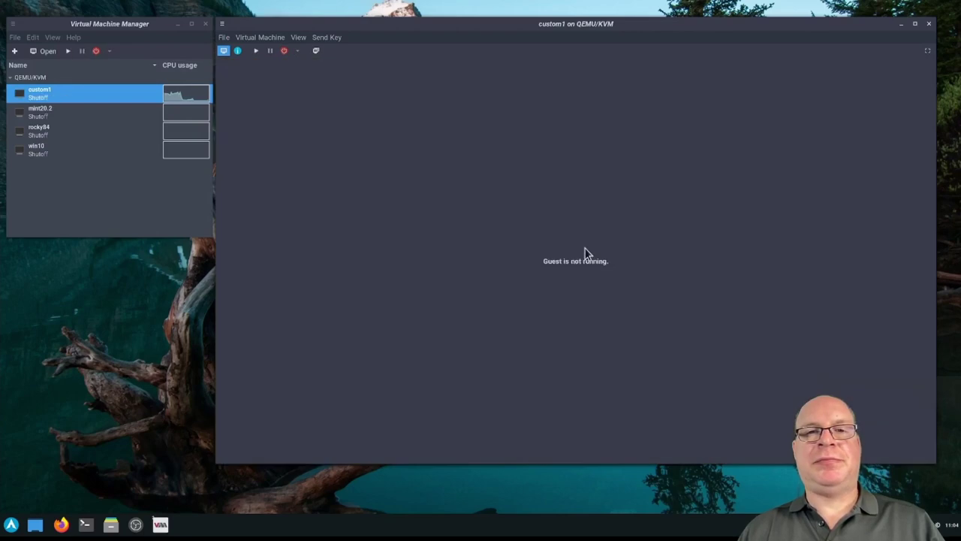
{"action": "left_click", "coordinate": [298, 38]}
{"action": "left_click", "coordinate": [303, 66]}
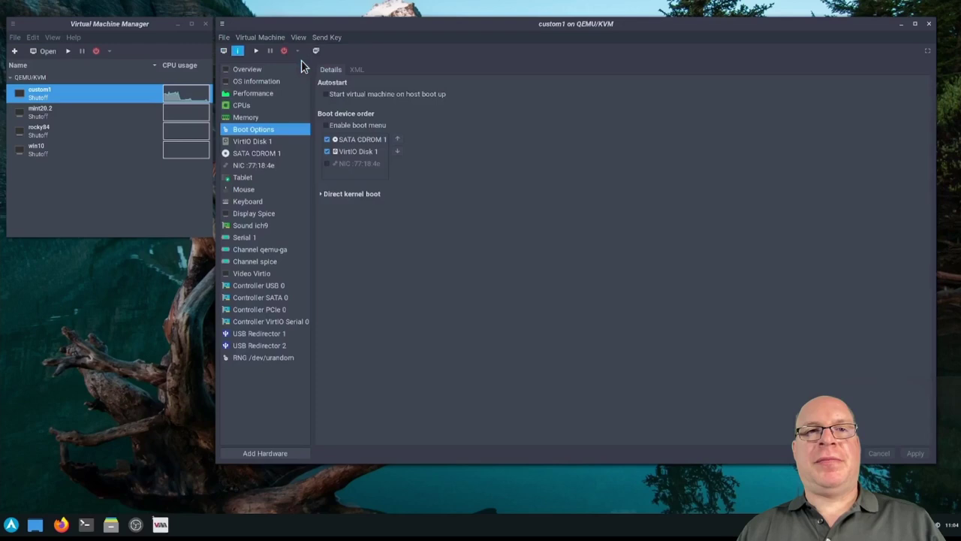
{"action": "left_click", "coordinate": [328, 140]}
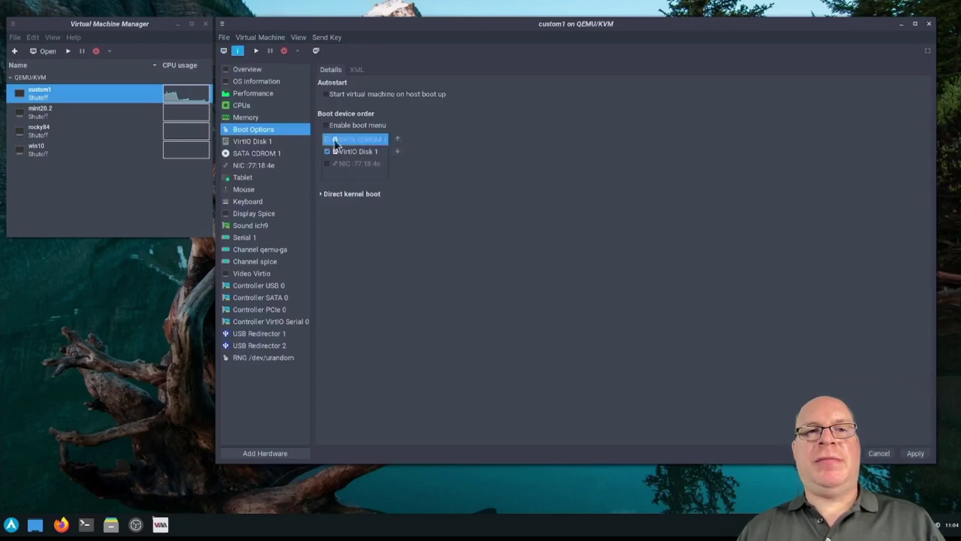
{"action": "left_click", "coordinate": [878, 452]}
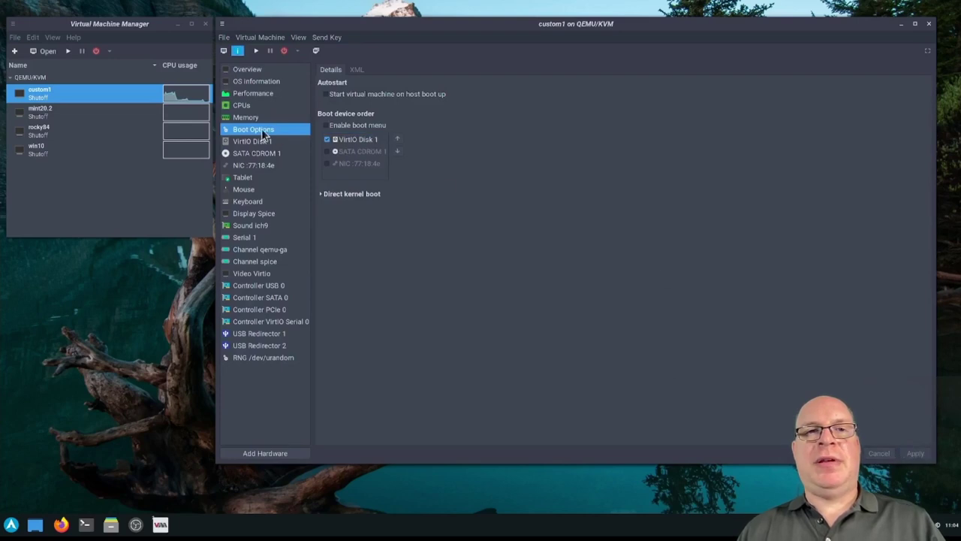
Eject the ISO from SATA CDROM 1, apply, and switch back to the console
{"action": "left_click", "coordinate": [251, 153]}
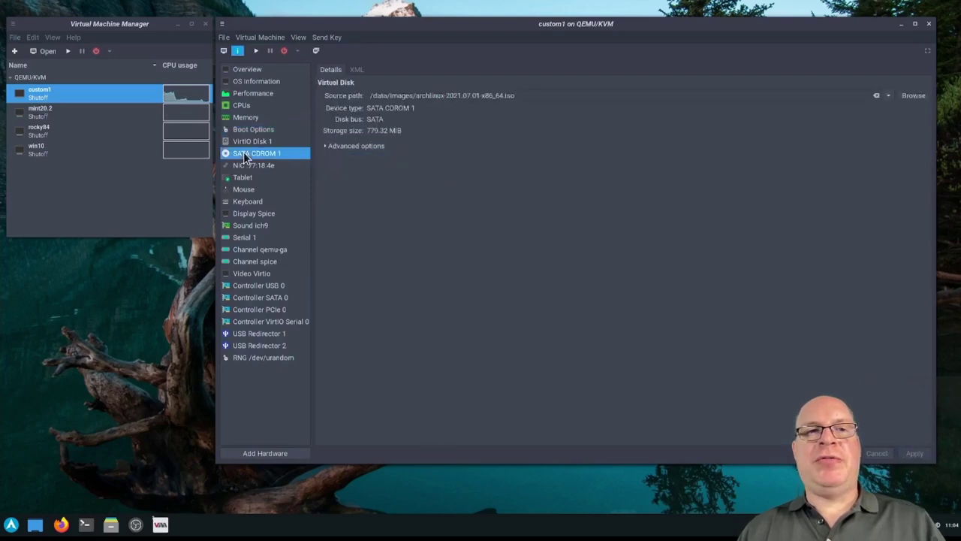
{"action": "left_click", "coordinate": [876, 95]}
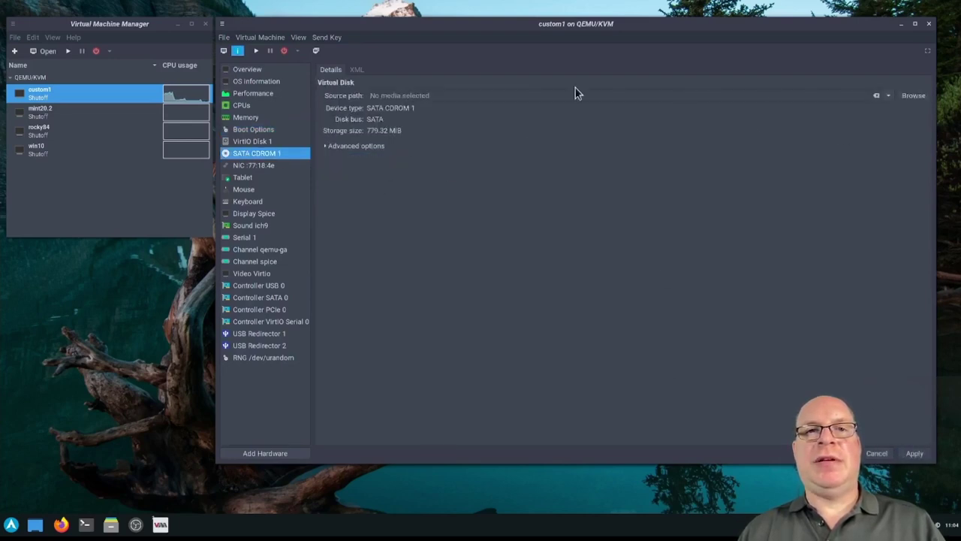
{"action": "left_click", "coordinate": [912, 453]}
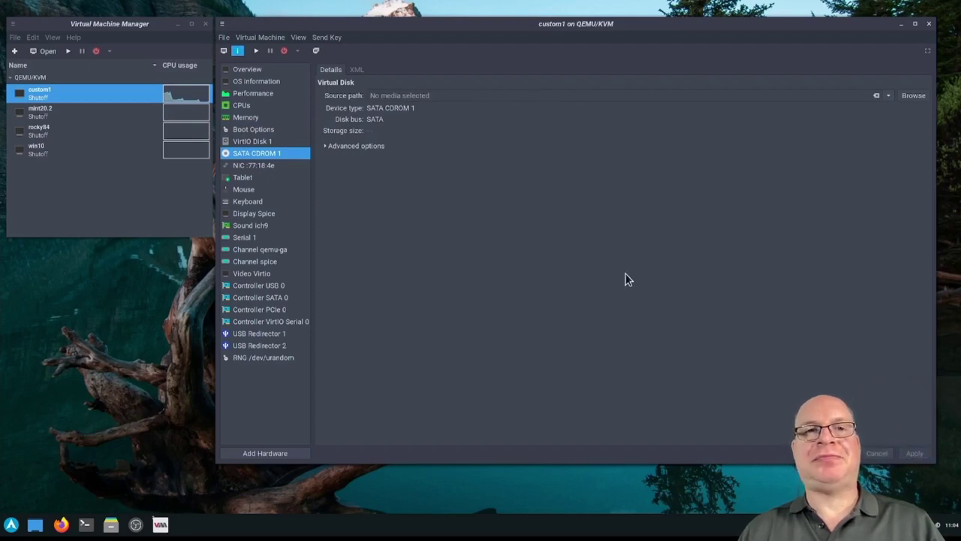
{"action": "left_click", "coordinate": [300, 39]}
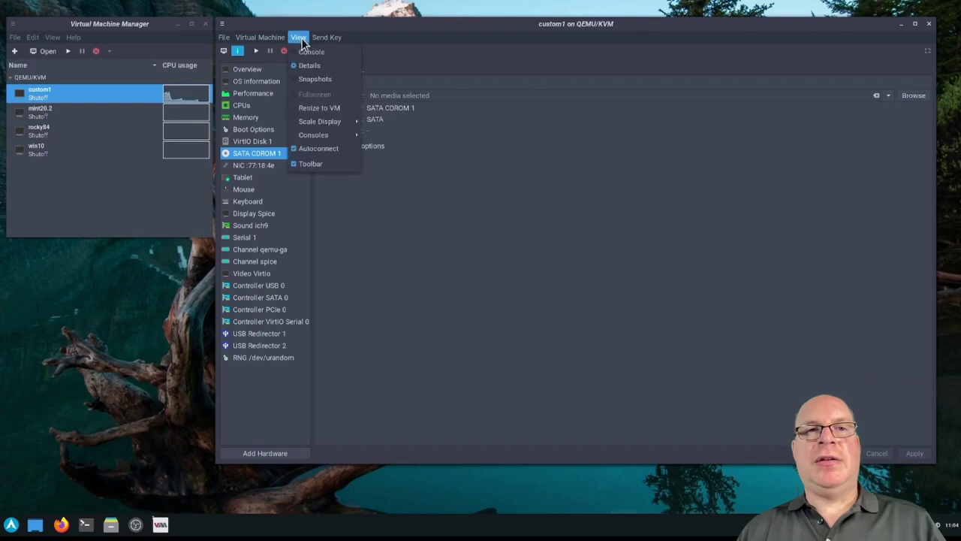
{"action": "left_click", "coordinate": [308, 52]}
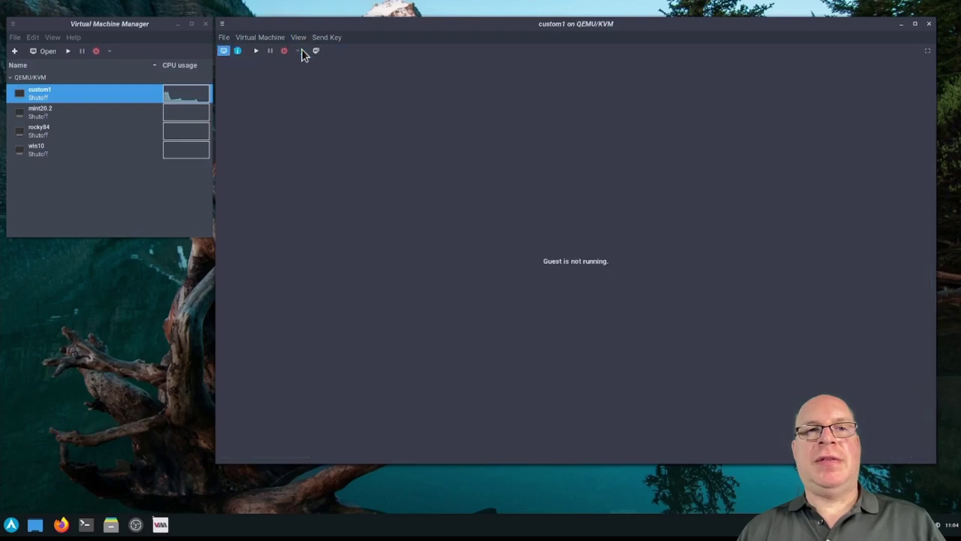
{"action": "left_click", "coordinate": [256, 53]}
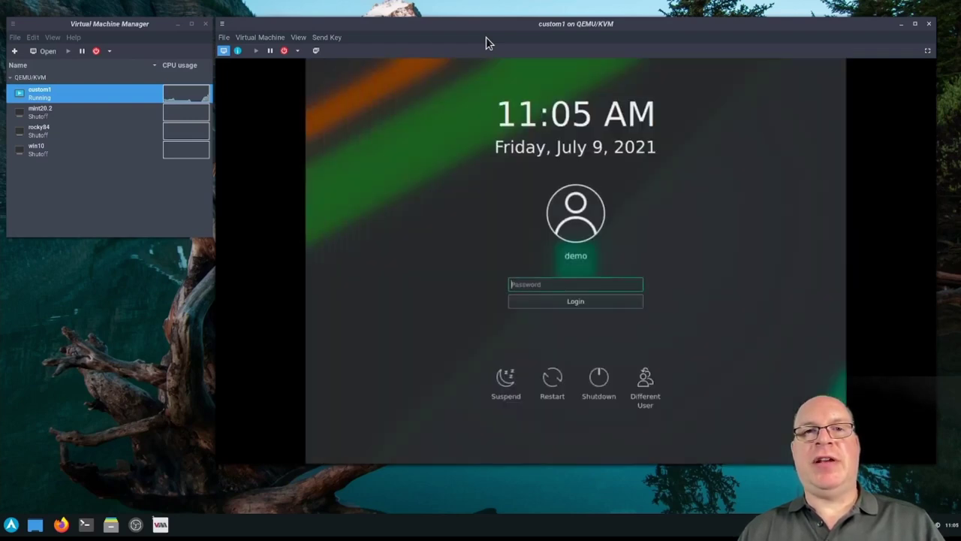
{"action": "type", "text": "password"}
{"action": "key", "text": "Return"}
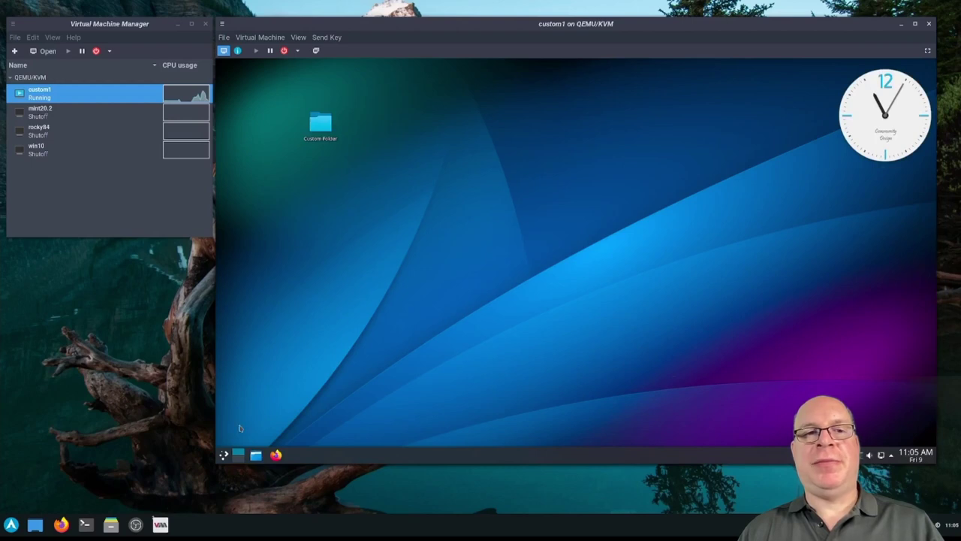
{"action": "left_click", "coordinate": [223, 454]}
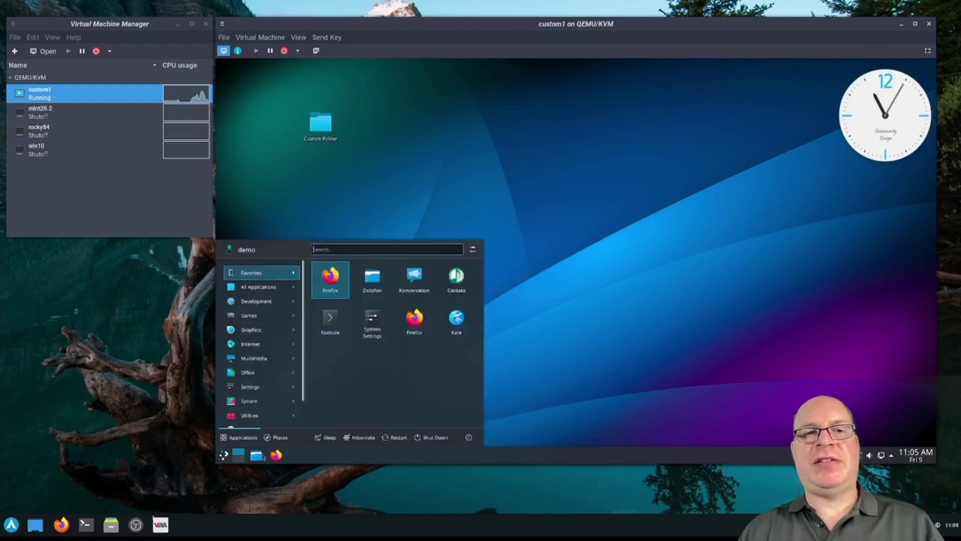
{"action": "left_click", "coordinate": [434, 438]}
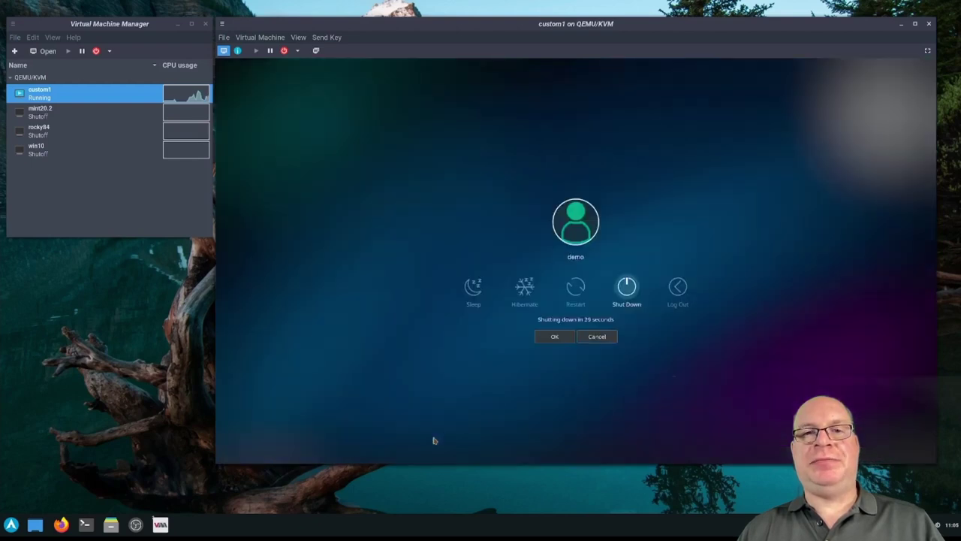
{"action": "left_click", "coordinate": [631, 289]}
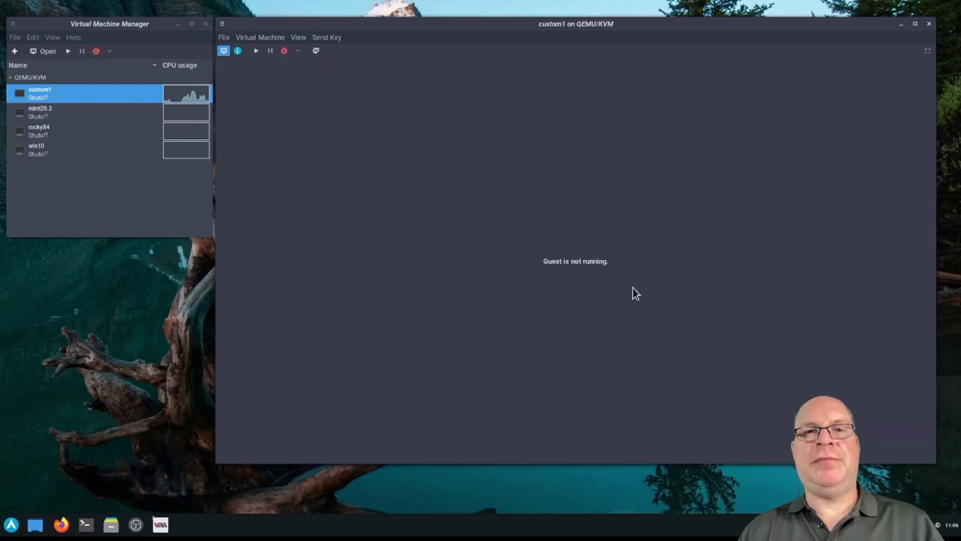
Close the custom1 console and start a new local-media VM using archlinux-2021.07.01-x86_64.iso
{"action": "left_click", "coordinate": [929, 24]}
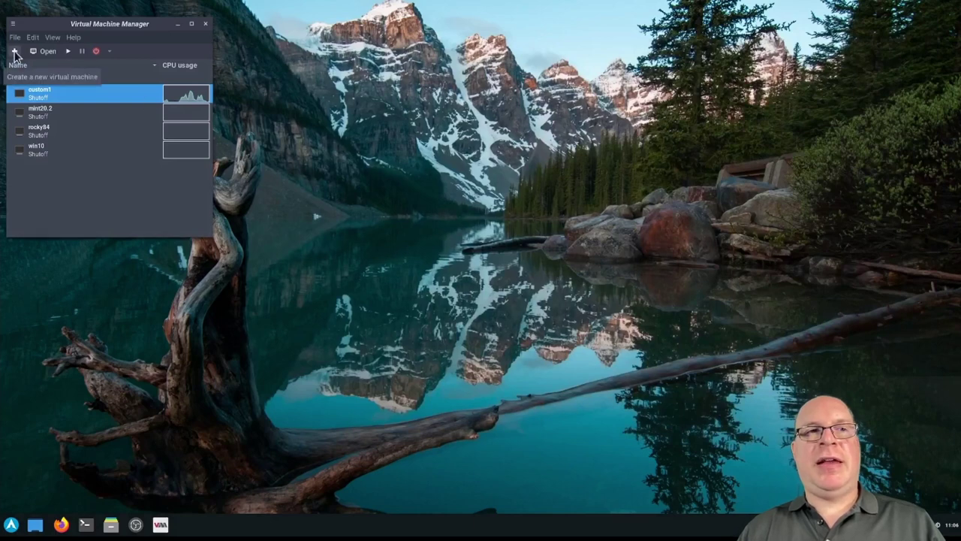
{"action": "left_click", "coordinate": [14, 51]}
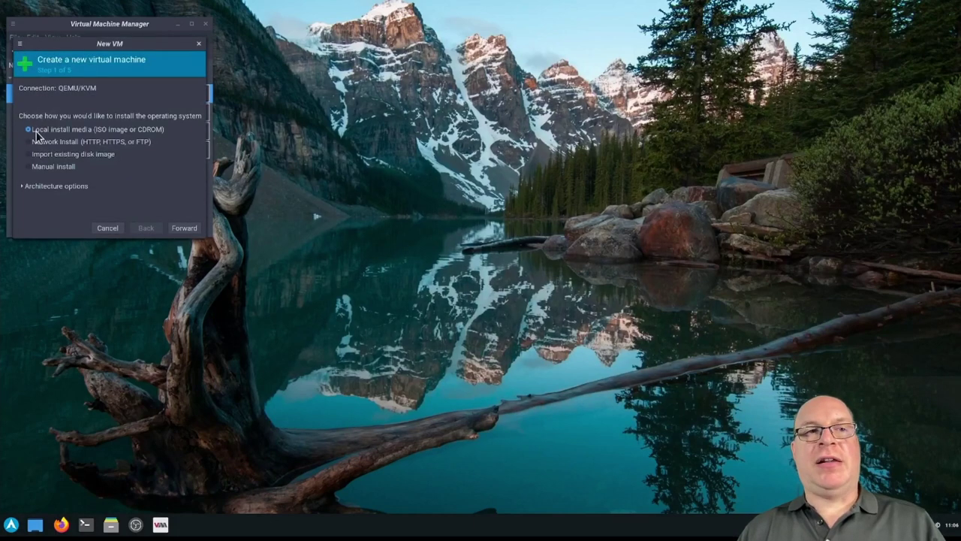
{"action": "left_click", "coordinate": [183, 229]}
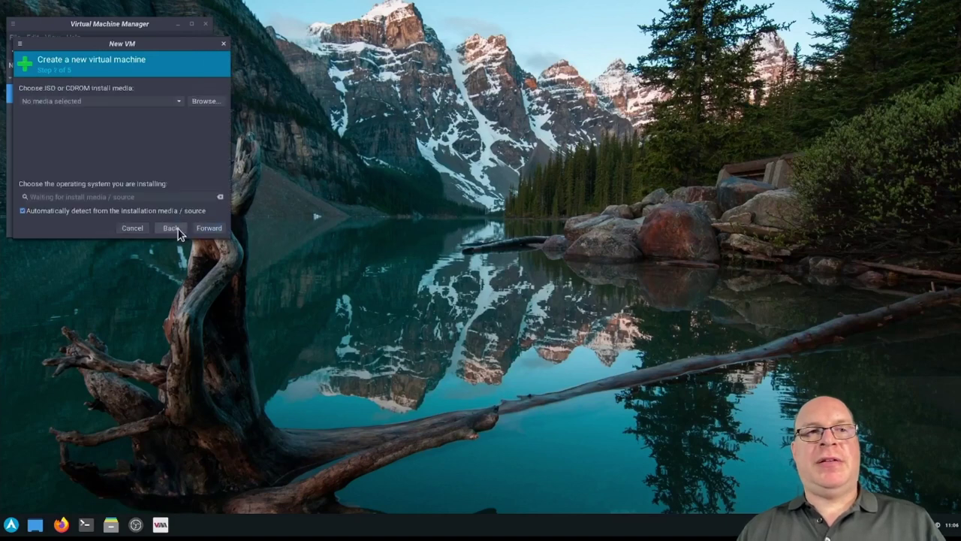
{"action": "left_click", "coordinate": [201, 103]}
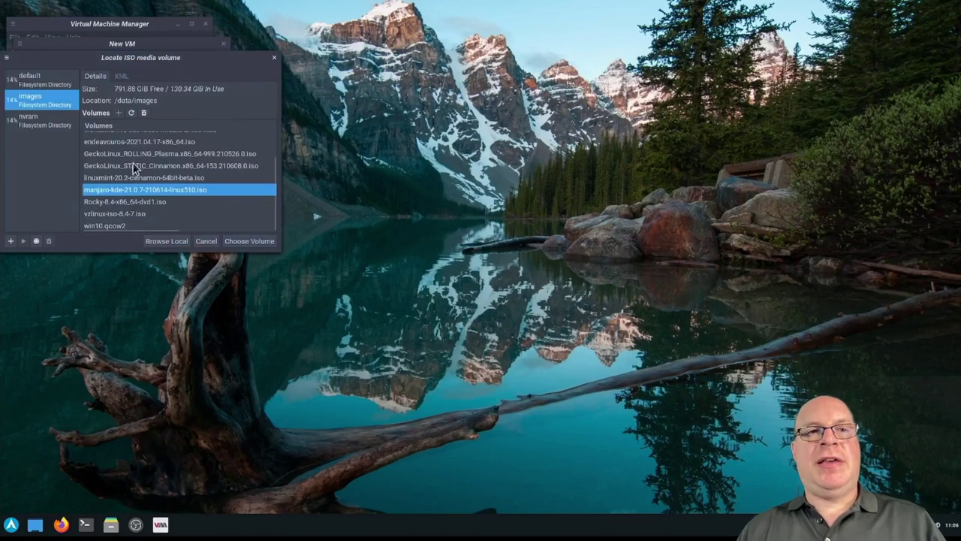
{"action": "scroll", "coordinate": [133, 163], "scroll_direction": "up", "scroll_amount": 2}
{"action": "left_click", "coordinate": [137, 150]}
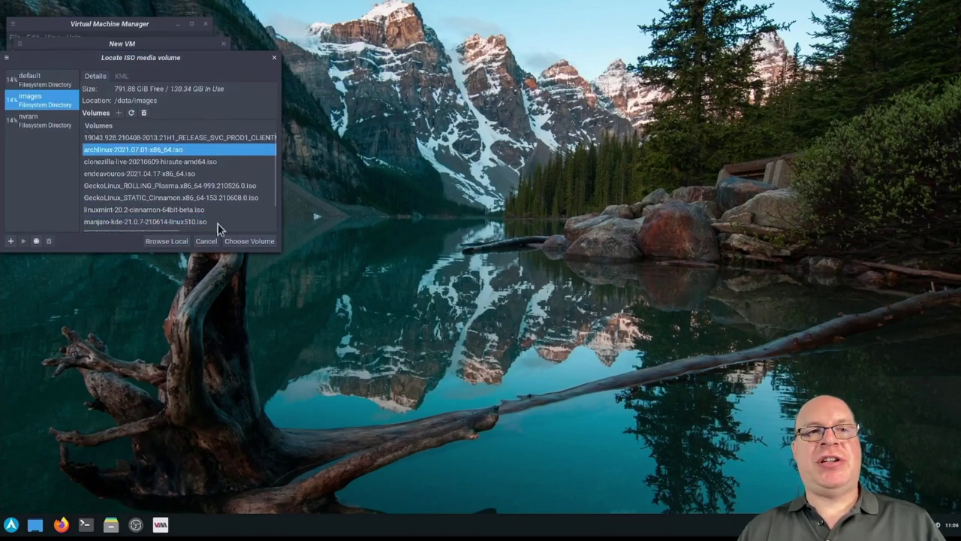
{"action": "left_click", "coordinate": [237, 240]}
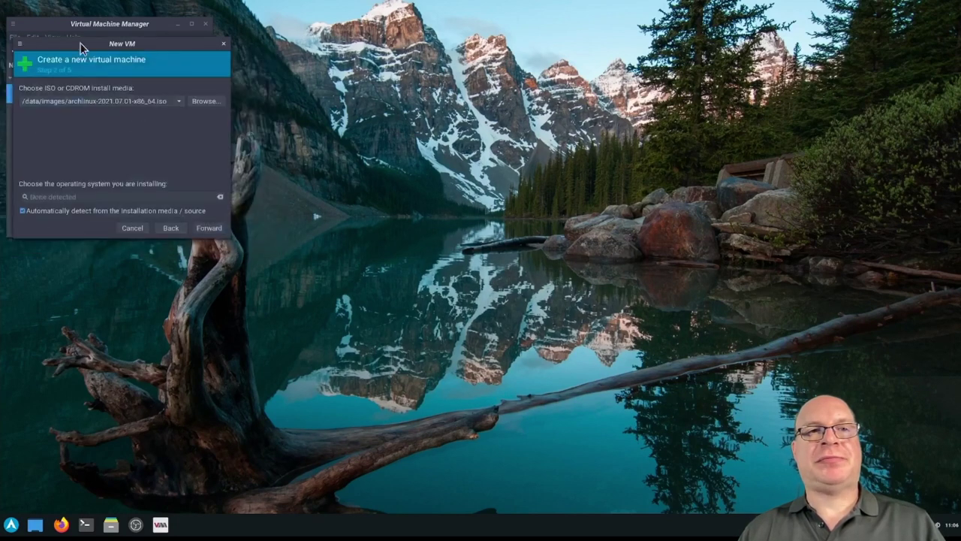
{"action": "left_click_drag", "start_coordinate": [81, 48], "coordinate": [291, 46]}
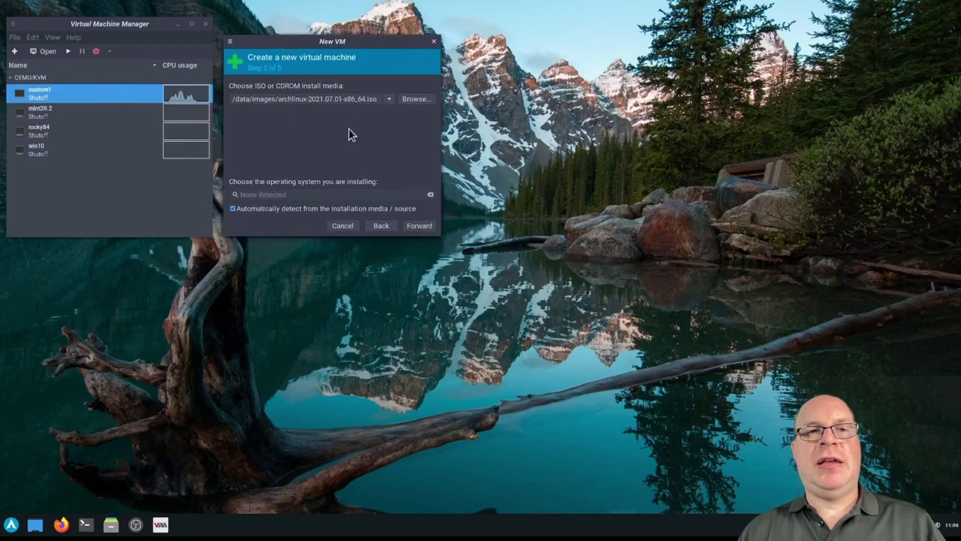
Set the OS to Manjaro, keep 4096 MiB and 4 CPUs, and give it a 64 GiB disk
{"action": "left_click", "coordinate": [232, 208]}
{"action": "left_click", "coordinate": [261, 194]}
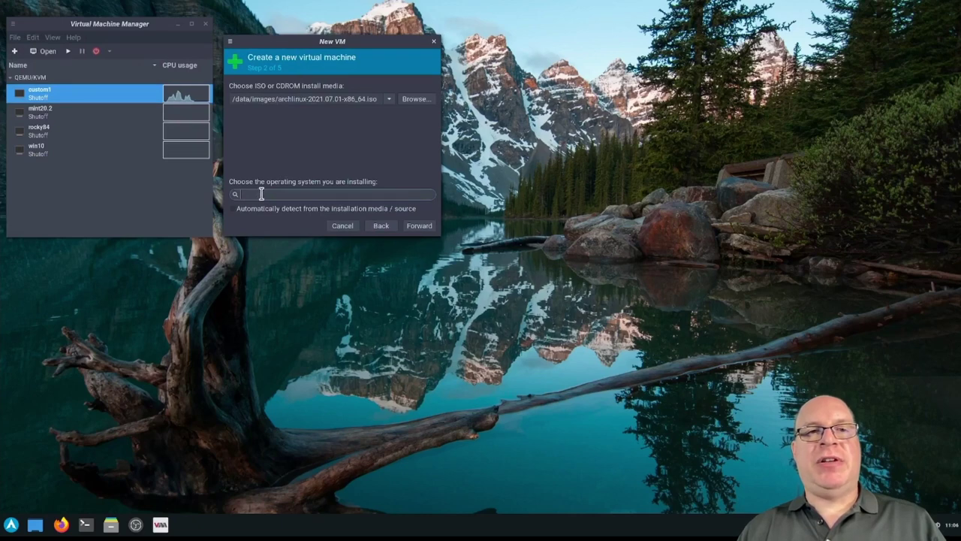
{"action": "type", "text": "Man"}
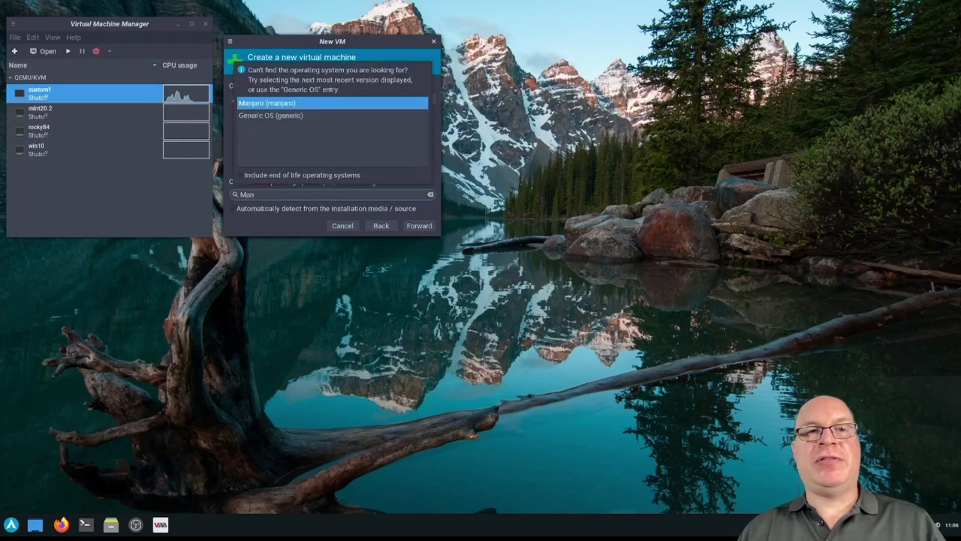
{"action": "left_click", "coordinate": [290, 105]}
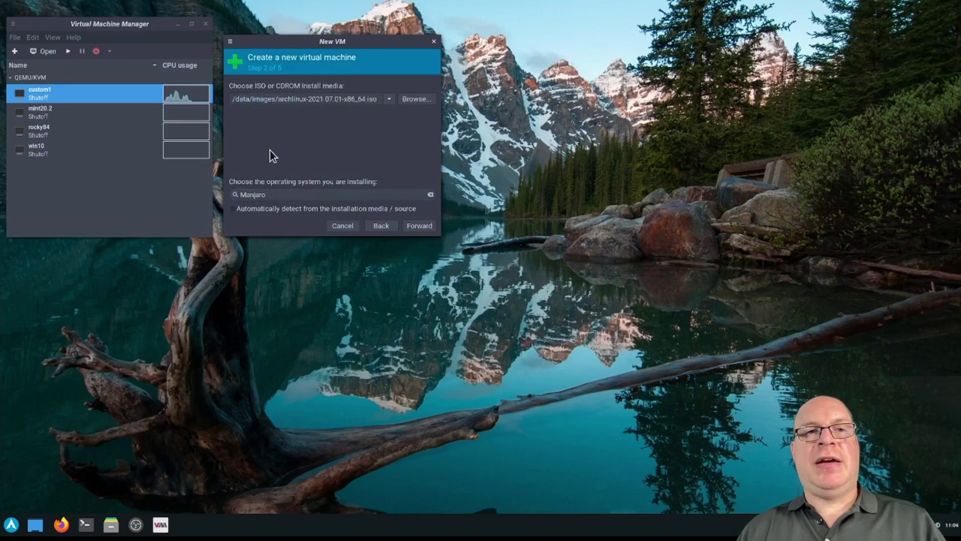
{"action": "left_click", "coordinate": [423, 228]}
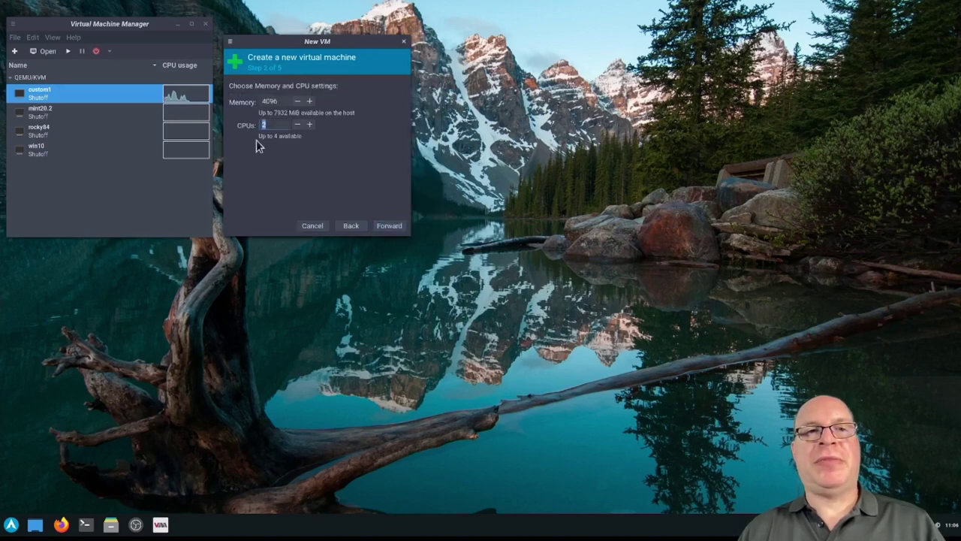
{"action": "left_click", "coordinate": [383, 224]}
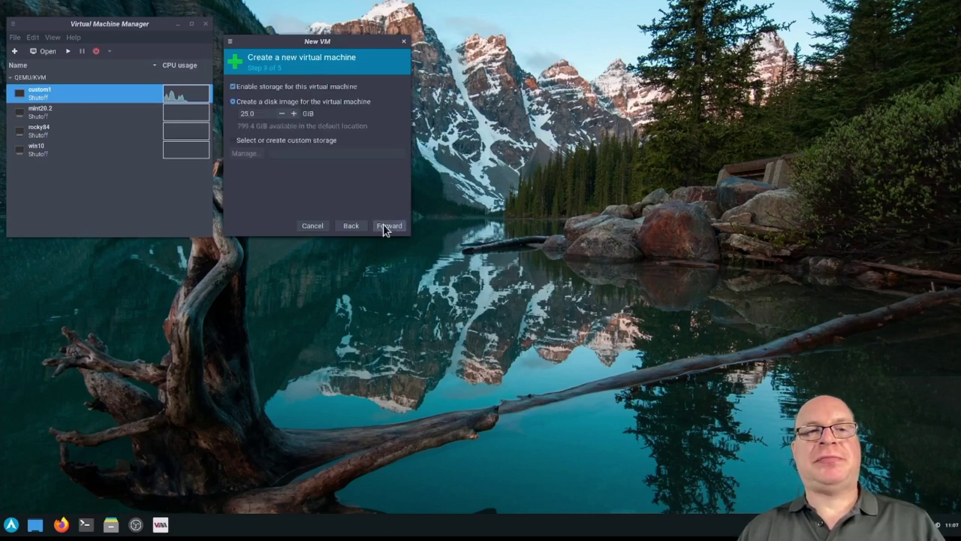
{"action": "double_click", "coordinate": [245, 115]}
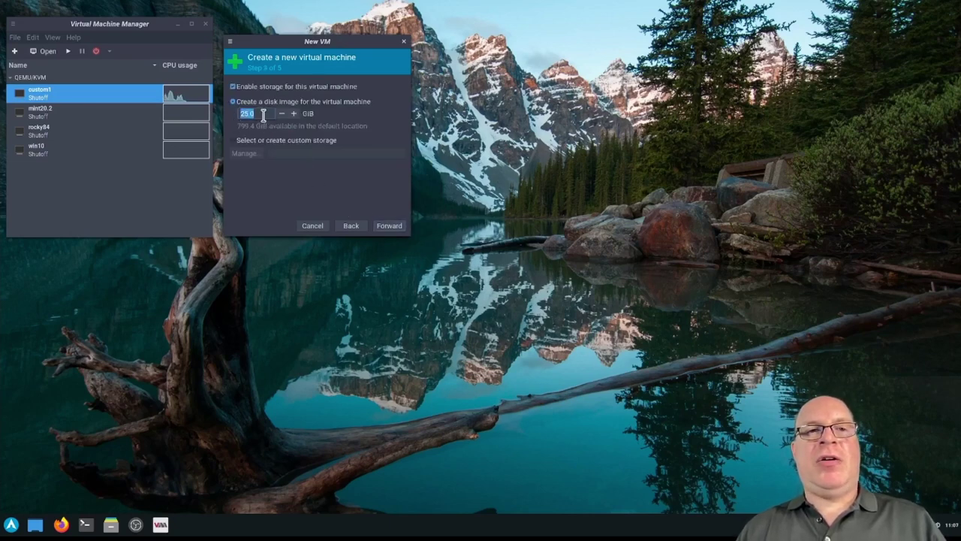
{"action": "type", "text": "64"}
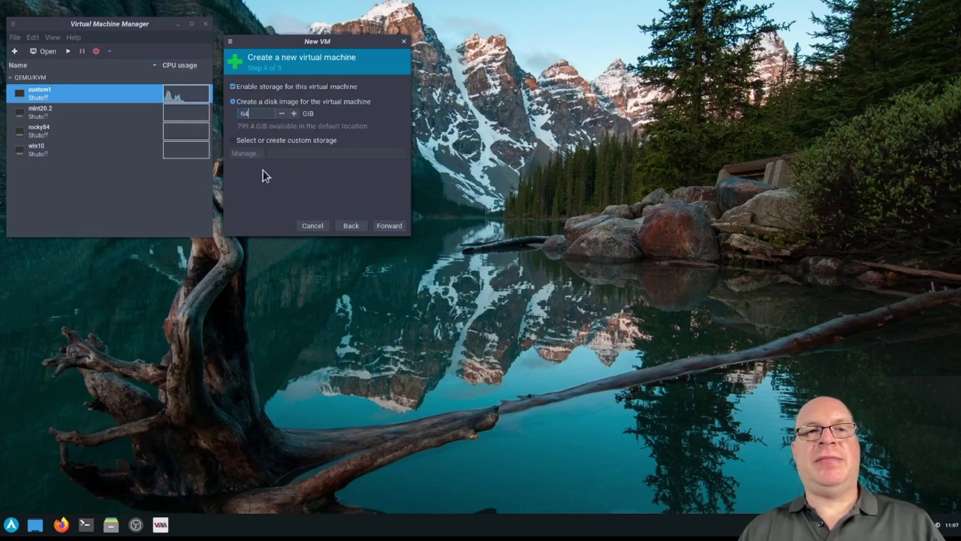
{"action": "left_click", "coordinate": [387, 226]}
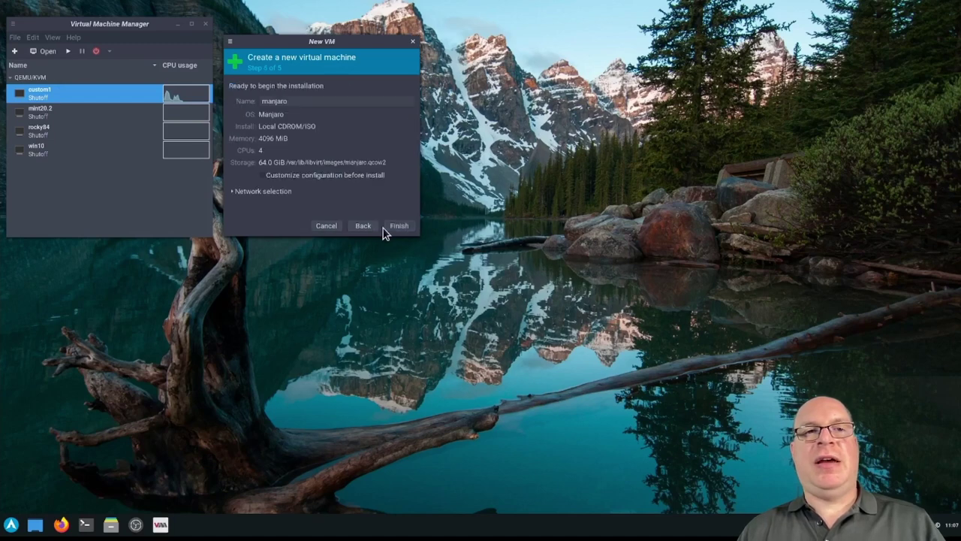
Name the VM clone1, enable customize before install, and select the bridge-public network
{"action": "double_click", "coordinate": [299, 100]}
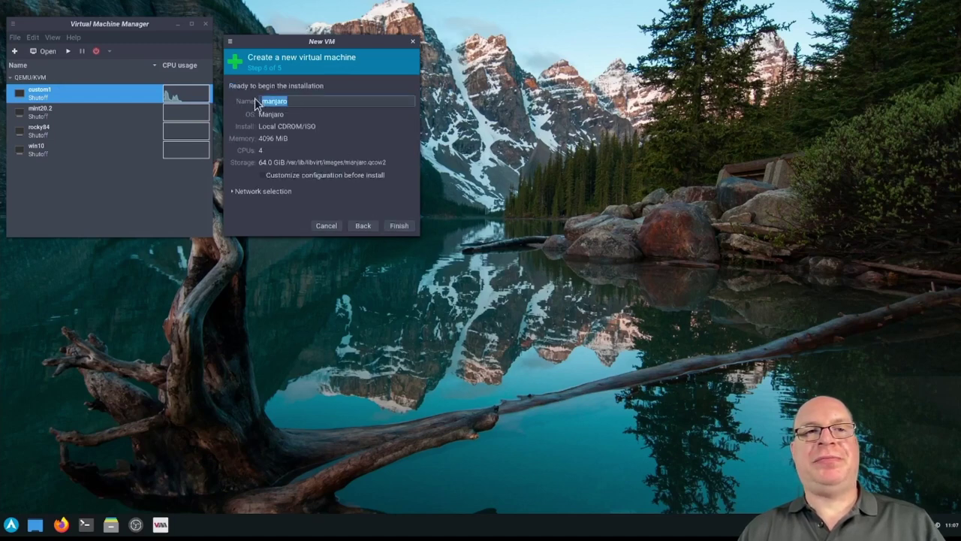
{"action": "type", "text": "clone1"}
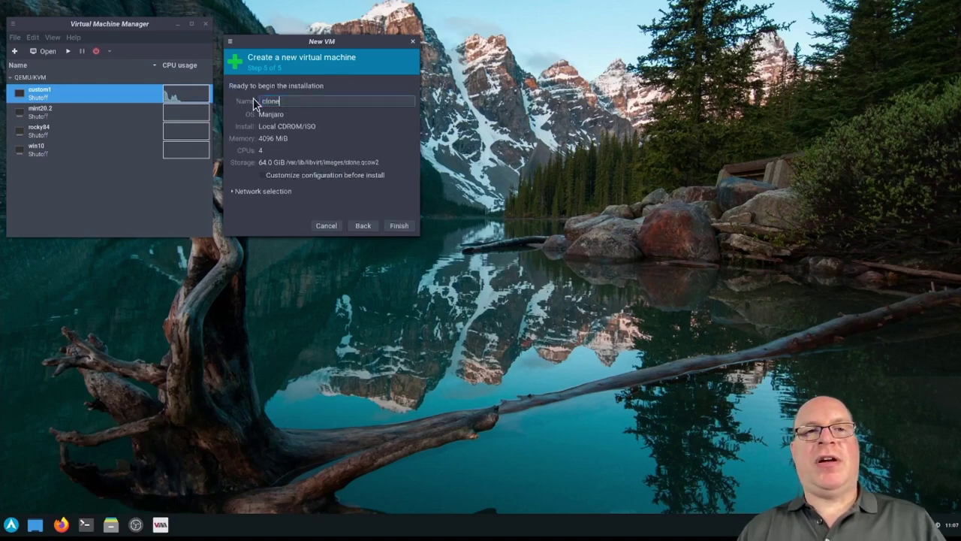
{"action": "left_click", "coordinate": [262, 175]}
{"action": "left_click", "coordinate": [258, 187]}
{"action": "left_click", "coordinate": [256, 199]}
{"action": "left_click", "coordinate": [268, 190]}
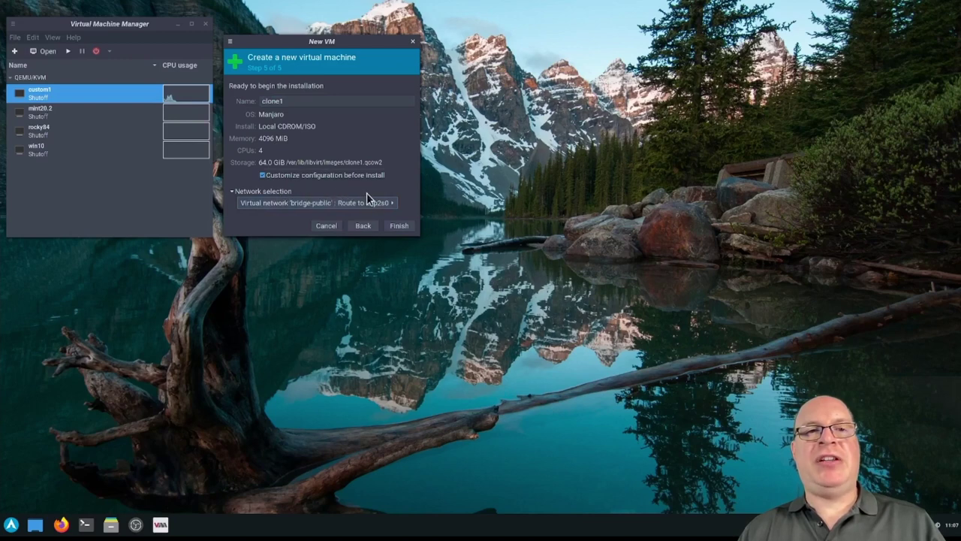
Create clone1 and switch its firmware to UEFI without secure boot
{"action": "left_click", "coordinate": [398, 225]}
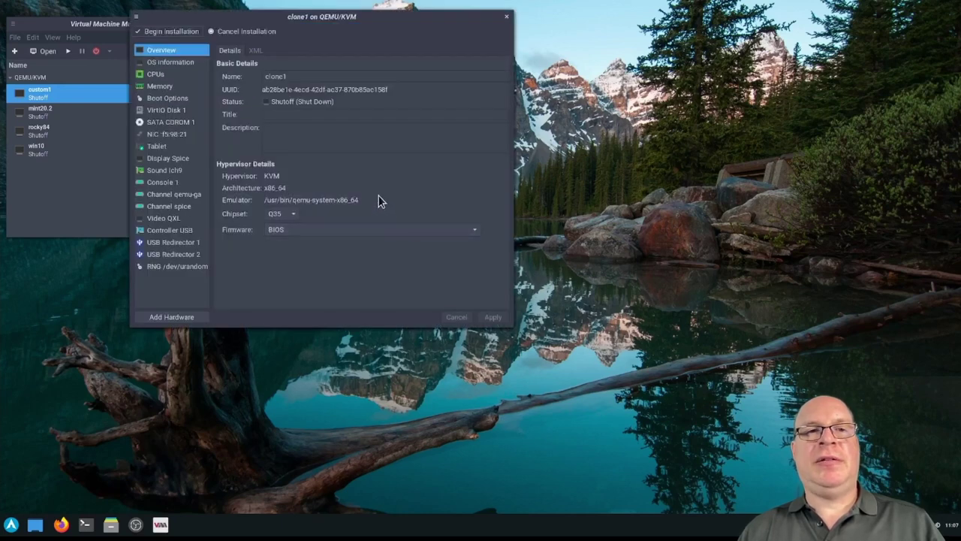
{"action": "left_click", "coordinate": [337, 229]}
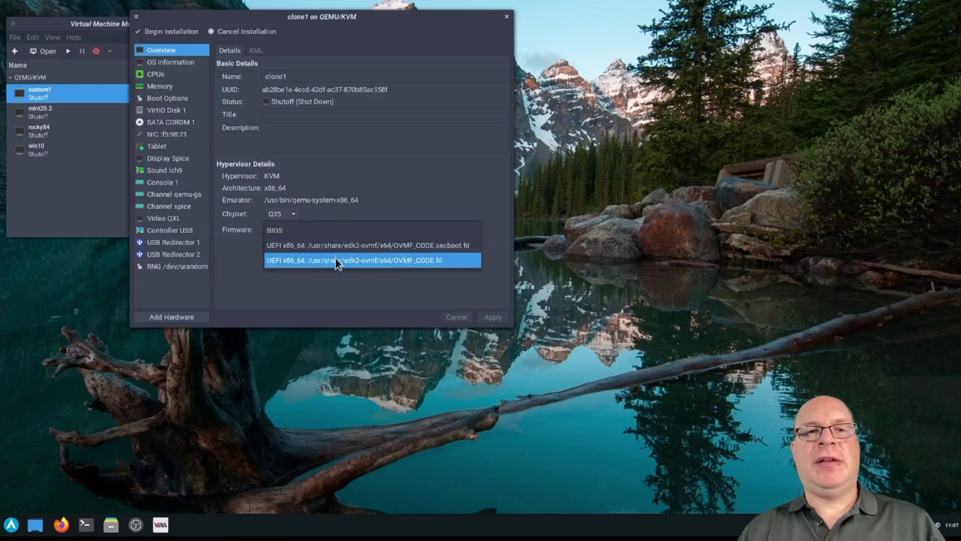
{"action": "left_click", "coordinate": [335, 259]}
{"action": "left_click", "coordinate": [493, 317]}
Set clone1's CPU topology manually to 1 socket and 4 cores
{"action": "left_click", "coordinate": [155, 75]}
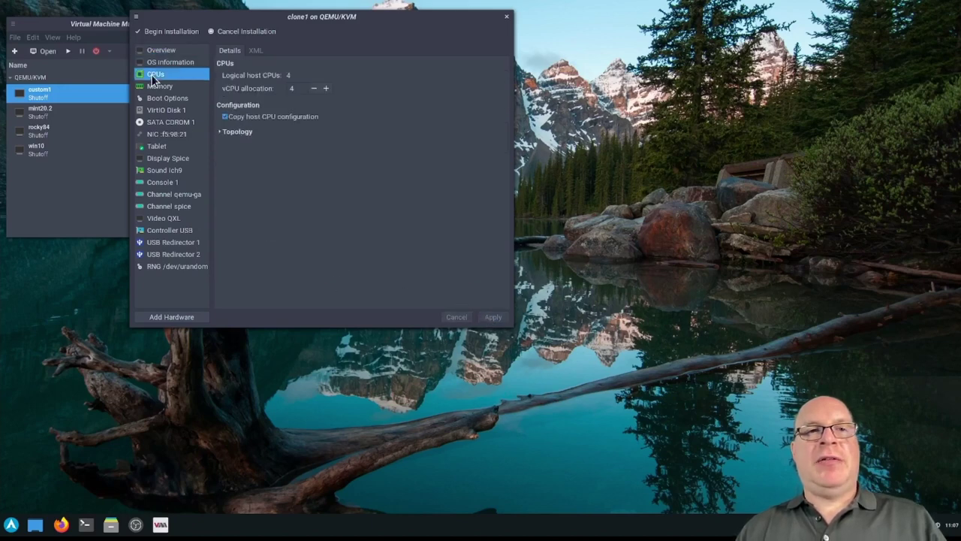
{"action": "left_click", "coordinate": [221, 133]}
{"action": "left_click", "coordinate": [228, 142]}
{"action": "double_click", "coordinate": [261, 154]}
{"action": "type", "text": "1"}
{"action": "double_click", "coordinate": [260, 169]}
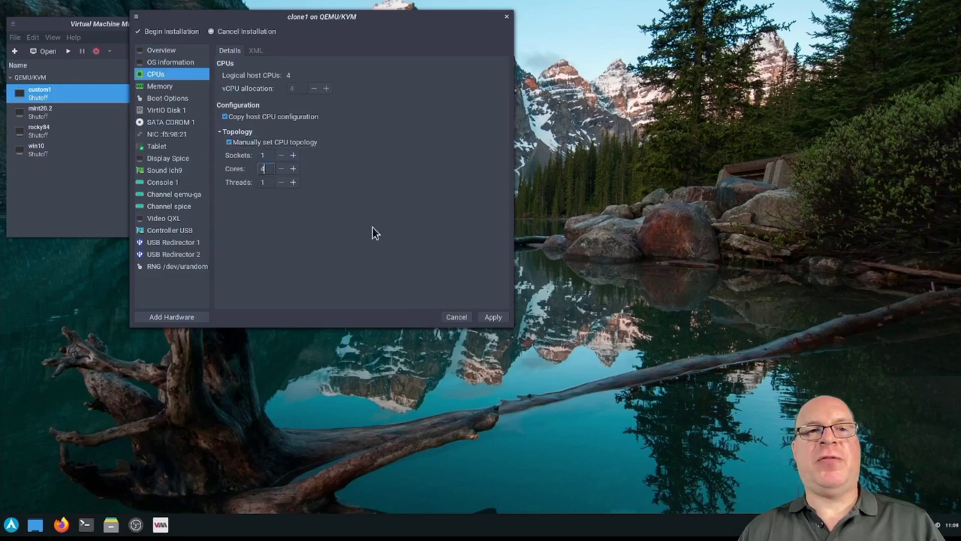
{"action": "type", "text": "4"}
{"action": "left_click", "coordinate": [488, 316]}
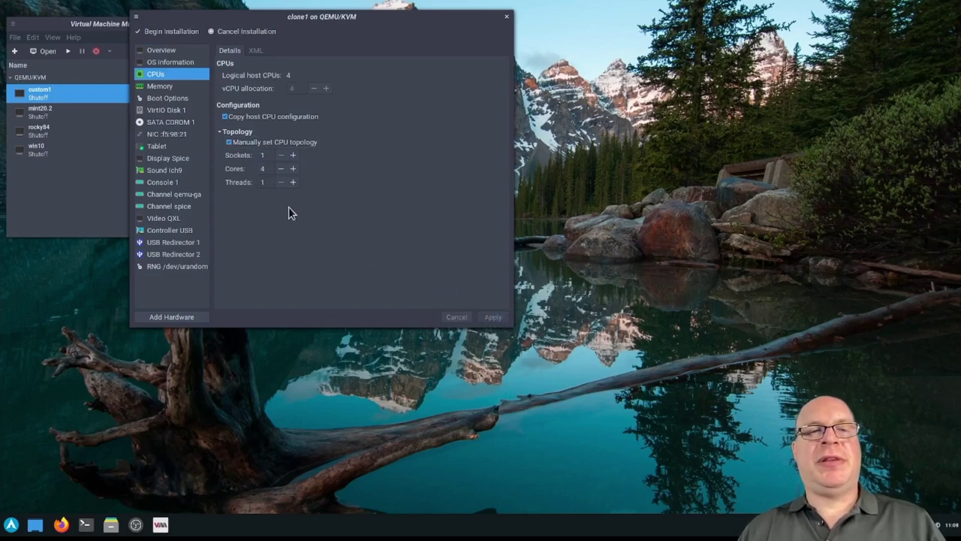
Change the video model to Virtio, keeping 3D acceleration ticked
{"action": "left_click", "coordinate": [153, 218]}
{"action": "left_click", "coordinate": [309, 75]}
{"action": "left_click", "coordinate": [266, 150]}
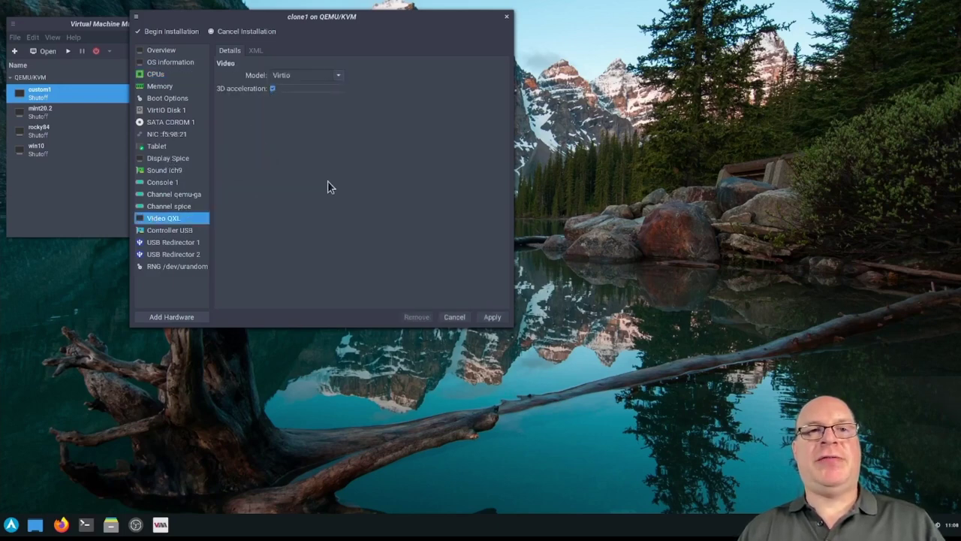
{"action": "left_click", "coordinate": [489, 318]}
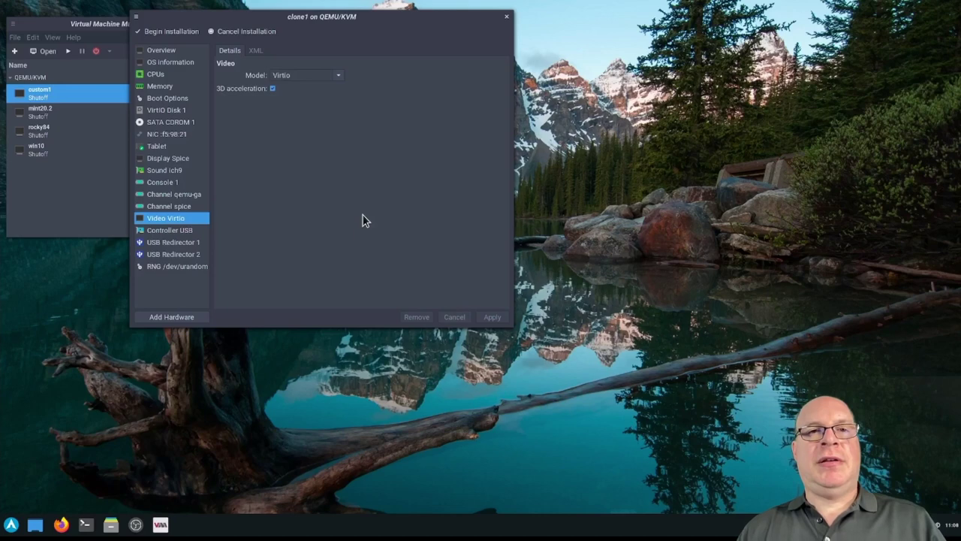
Start clone1 and boot the default Arch Linux entry
{"action": "left_click", "coordinate": [172, 32]}
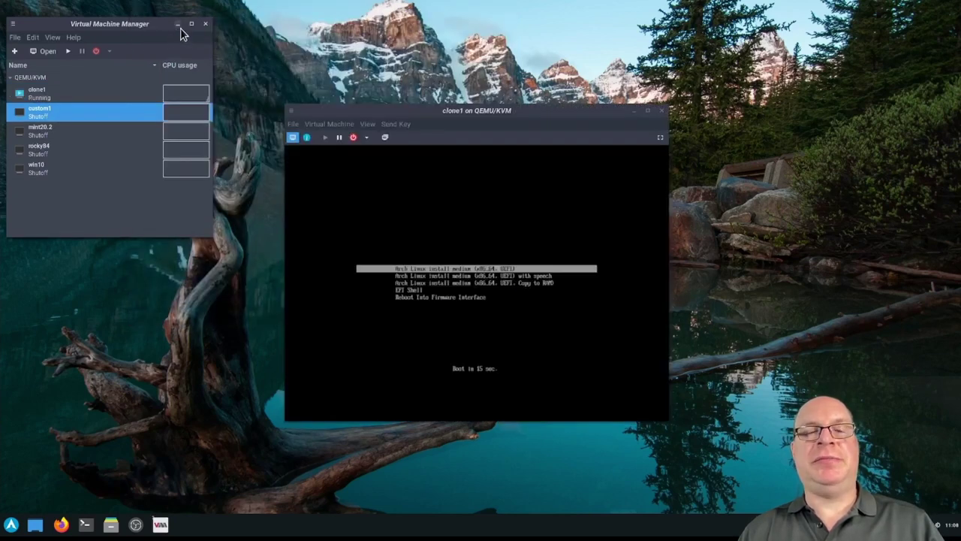
{"action": "left_click", "coordinate": [376, 112]}
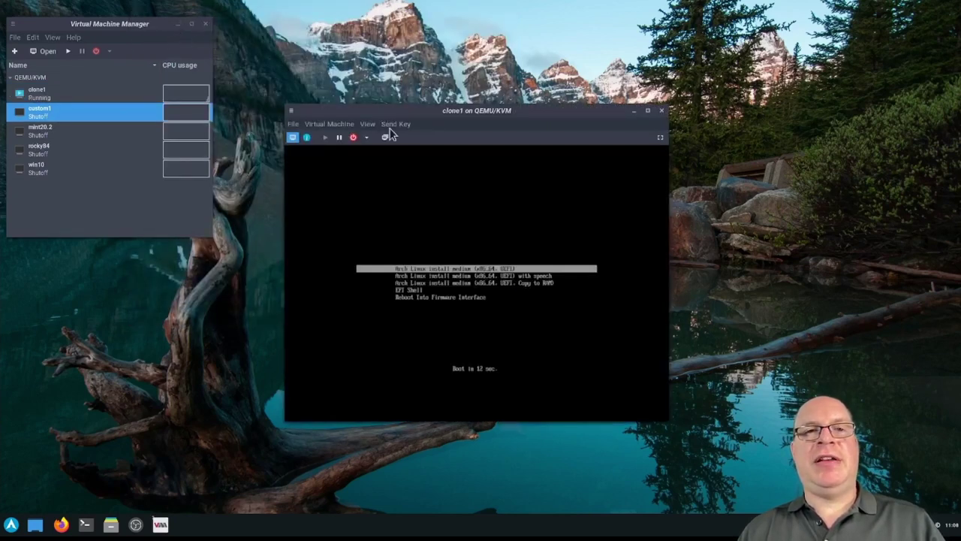
{"action": "key", "text": "Return"}
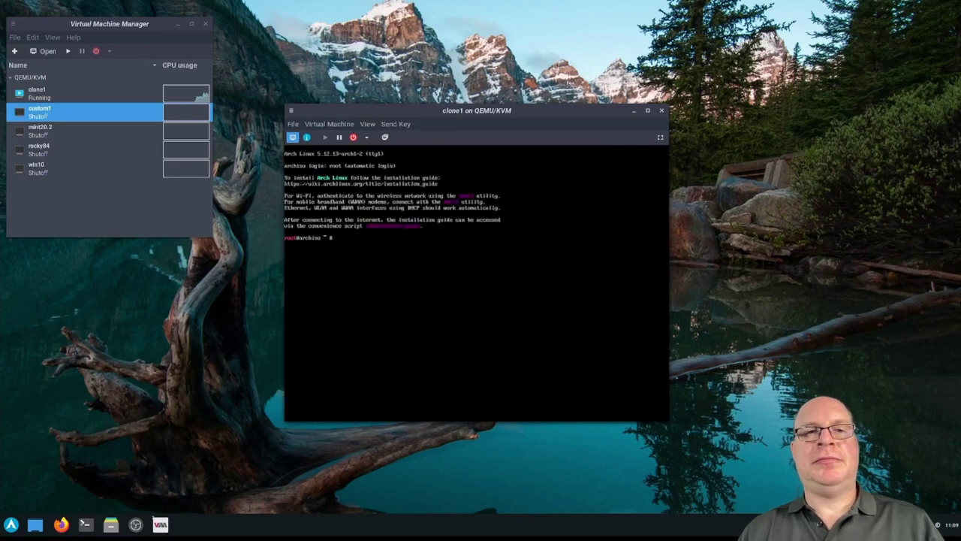
Resize the console to the VM, scale the display, and move and enlarge the window
{"action": "left_click", "coordinate": [367, 124]}
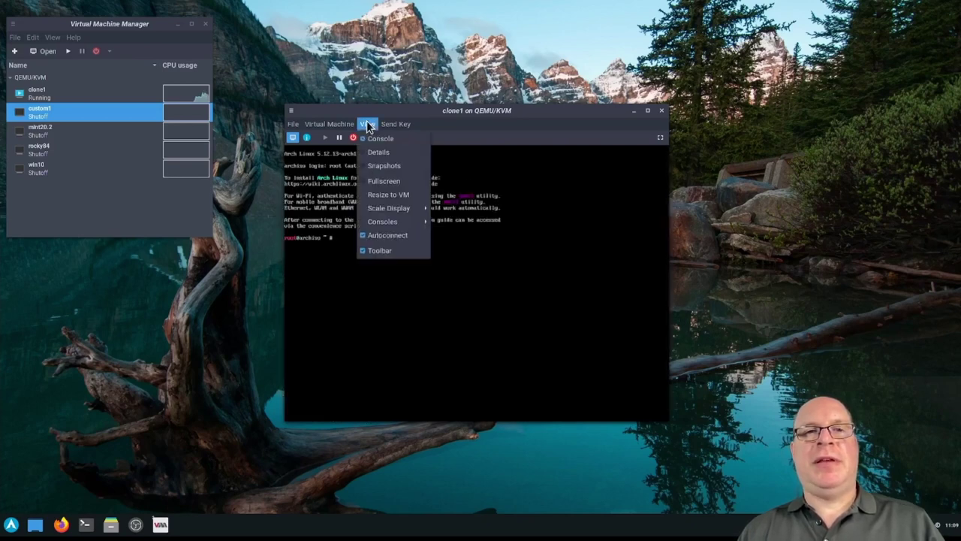
{"action": "left_click", "coordinate": [374, 195]}
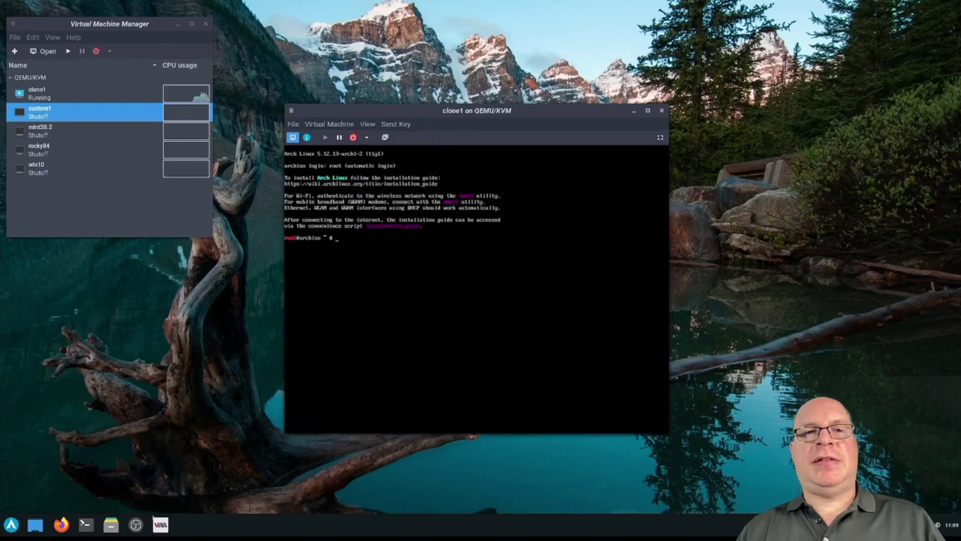
{"action": "left_click", "coordinate": [368, 125]}
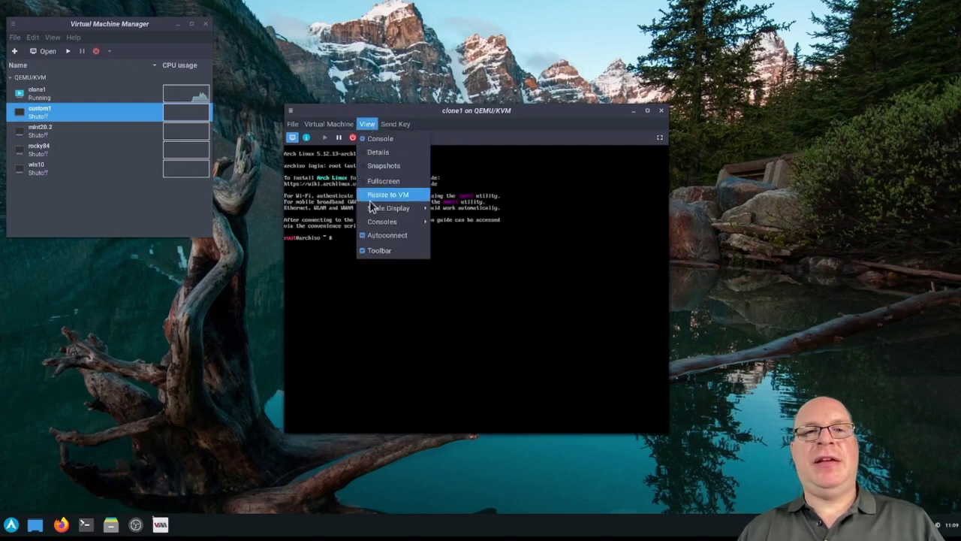
{"action": "mouse_move", "coordinate": [388, 208]}
{"action": "left_click", "coordinate": [450, 210]}
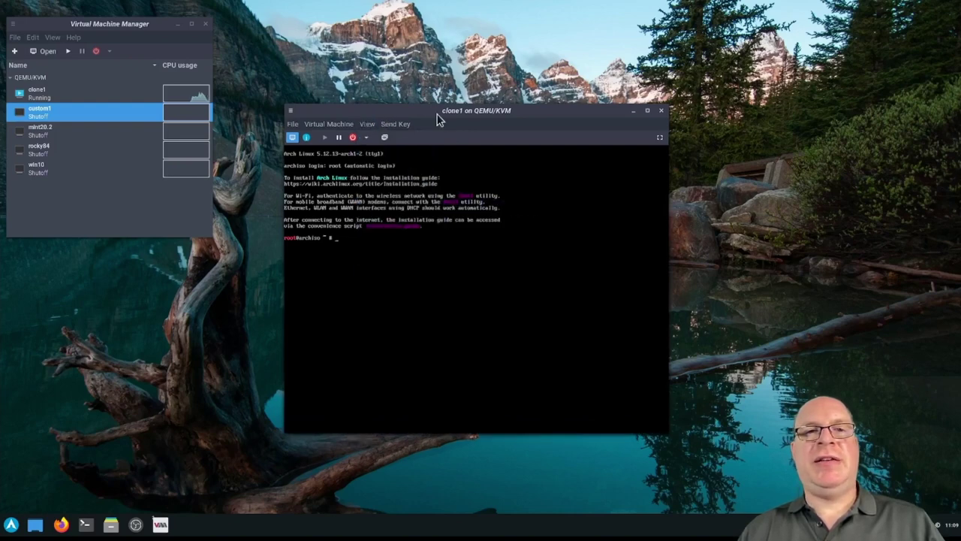
{"action": "left_click_drag", "start_coordinate": [440, 111], "coordinate": [369, 25]}
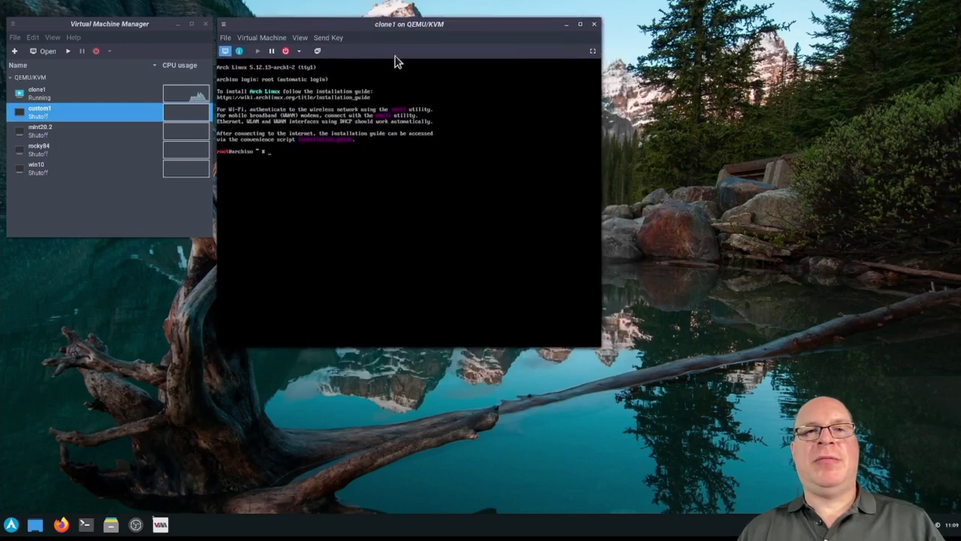
{"action": "left_click_drag", "start_coordinate": [601, 347], "coordinate": [789, 412]}
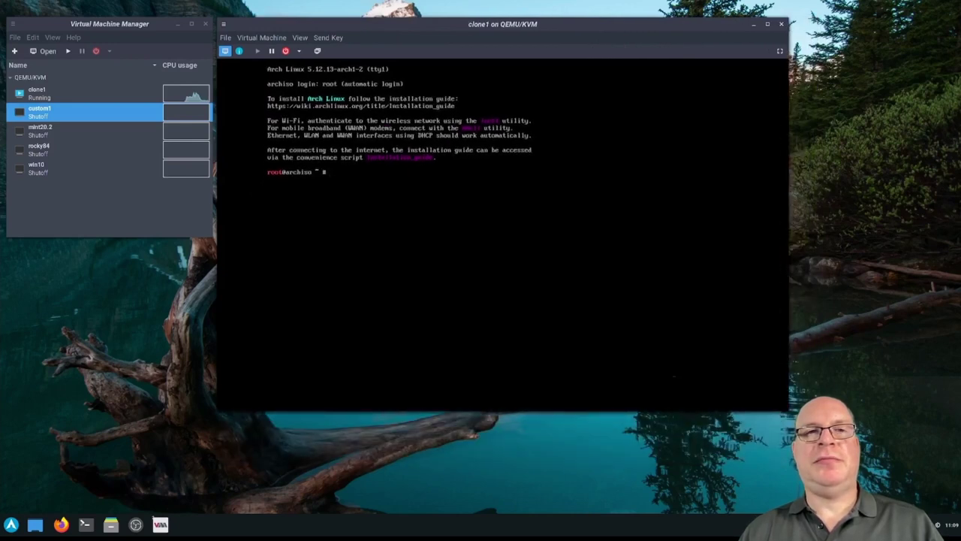
List the block devices with lsblk and launch Clonezilla
{"action": "type", "text": "lsblk"}
{"action": "key", "text": "Return"}
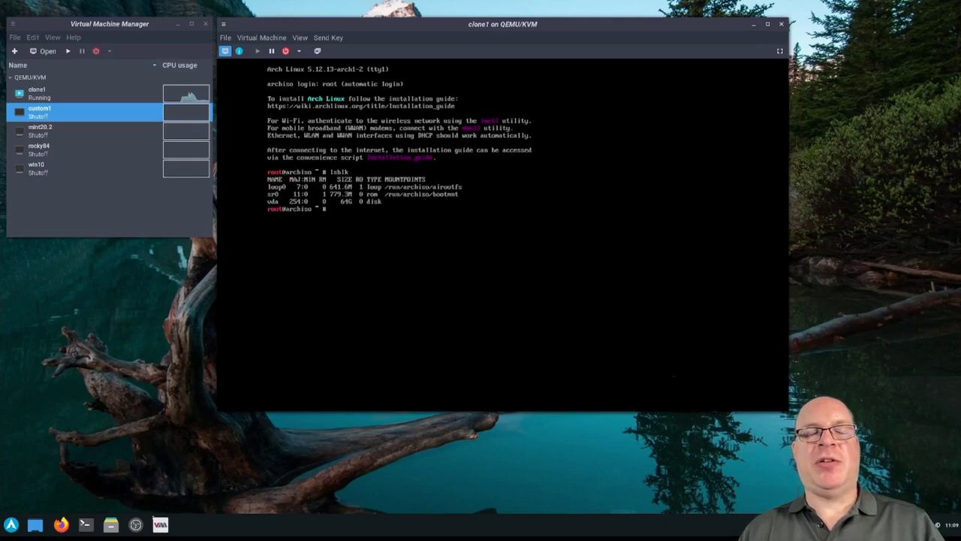
{"action": "type", "text": "clonezilla"}
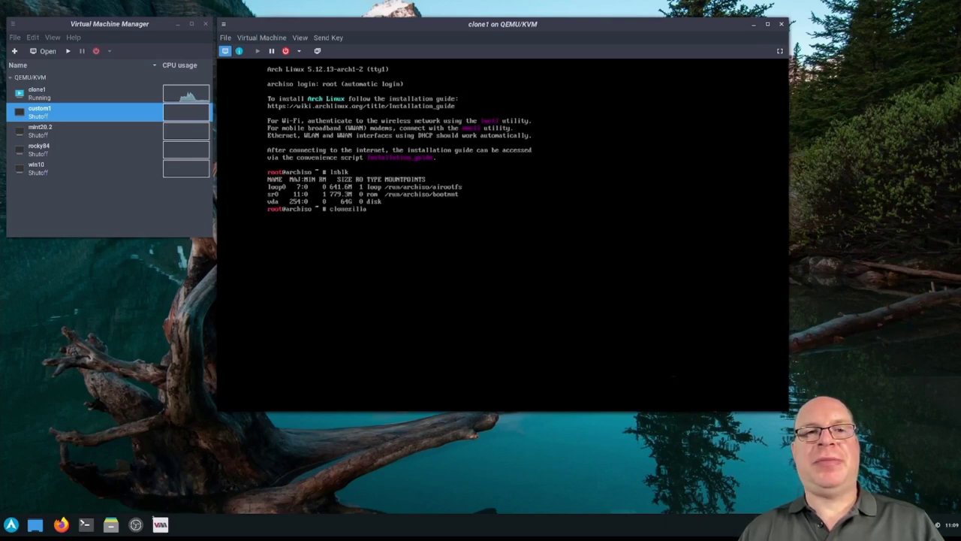
{"action": "key", "text": "Return"}
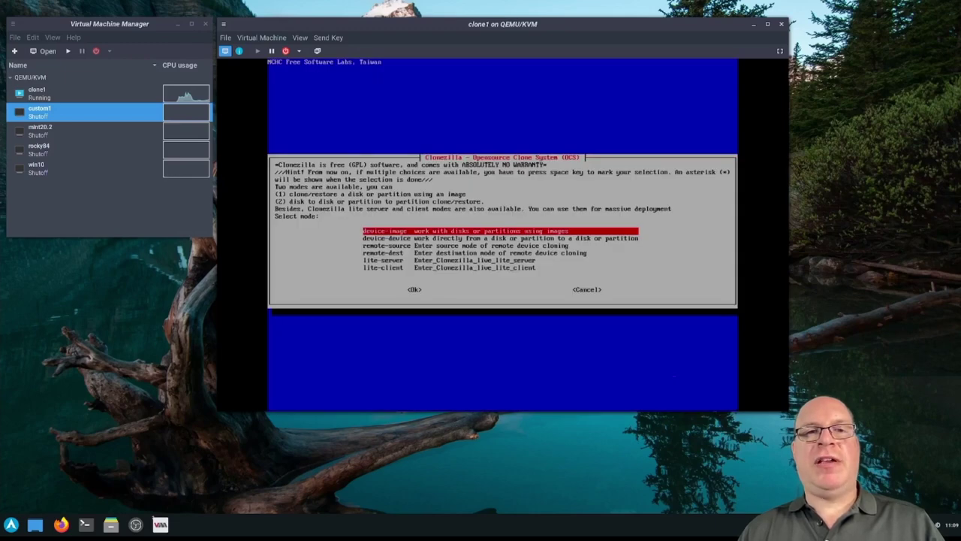
Choose device-image mode with samba_server as image source, keeping DHCP without reconfiguring
{"action": "key", "text": "Tab"}
{"action": "key", "text": "Return"}
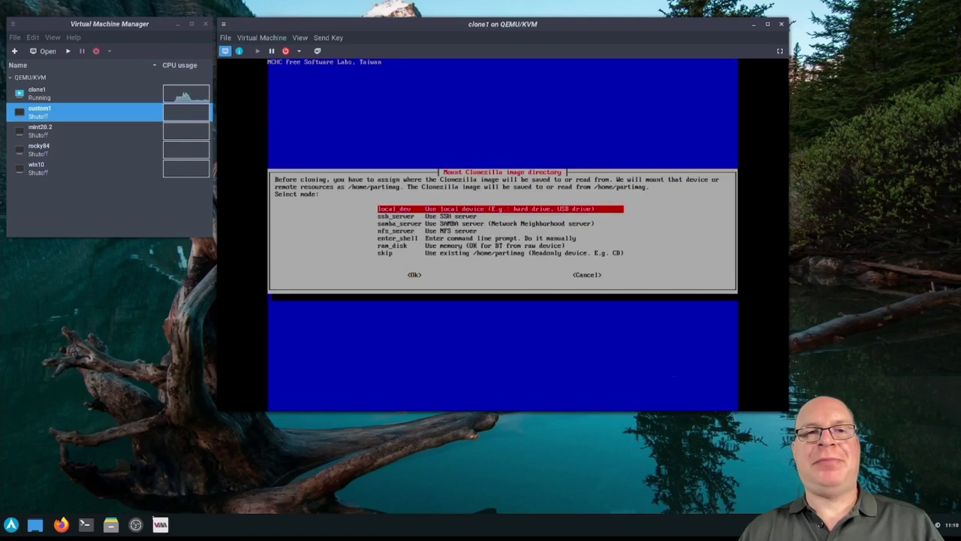
{"action": "key", "text": "Down"}
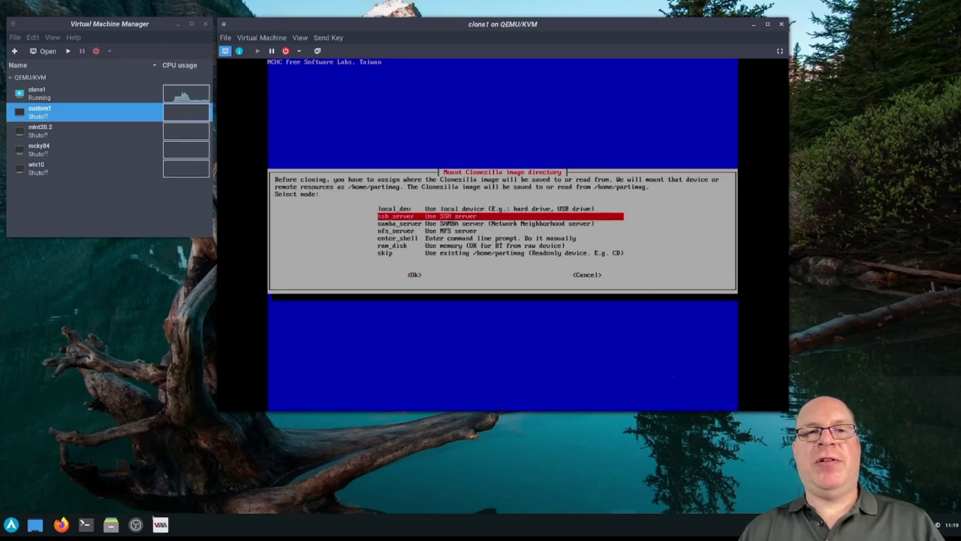
{"action": "key", "text": "Down"}
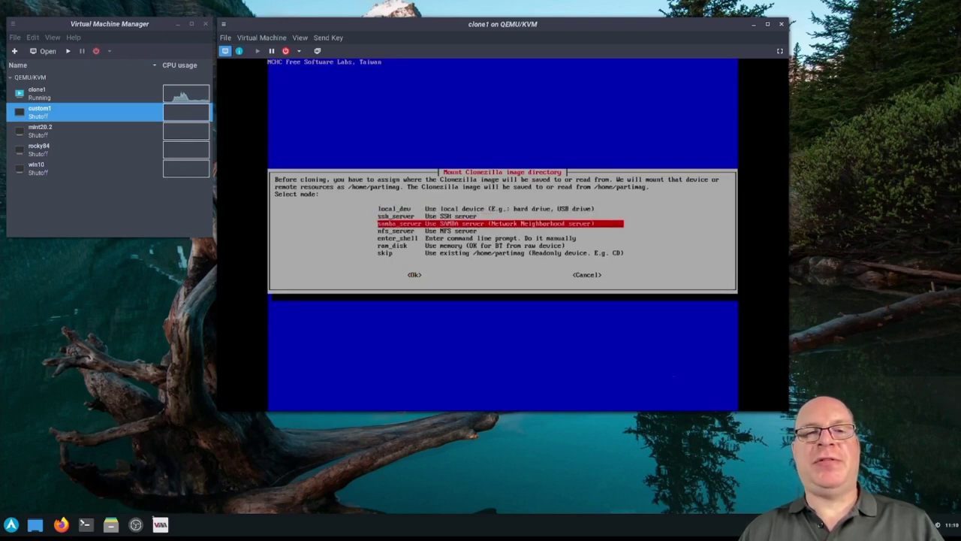
{"action": "key", "text": "Return"}
{"action": "key", "text": "Return"}
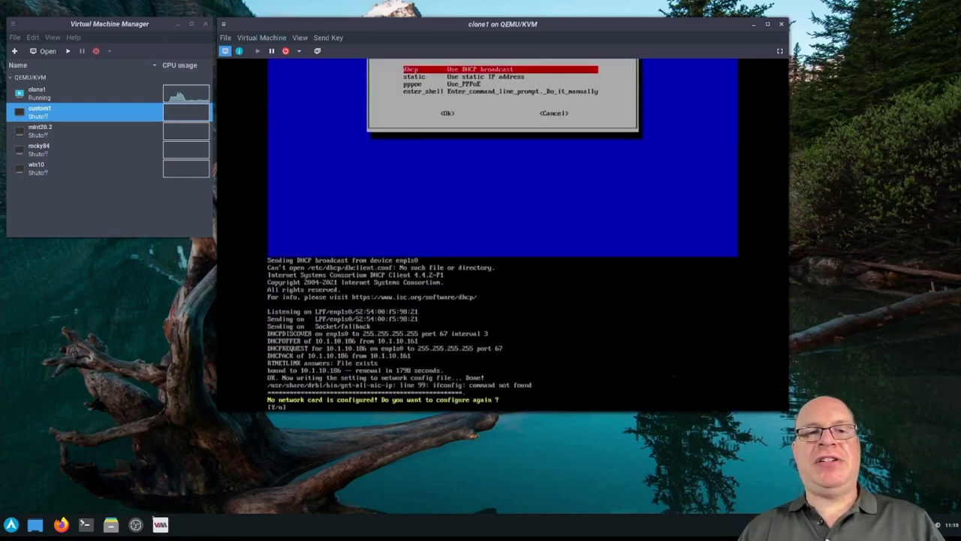
{"action": "type", "text": "n"}
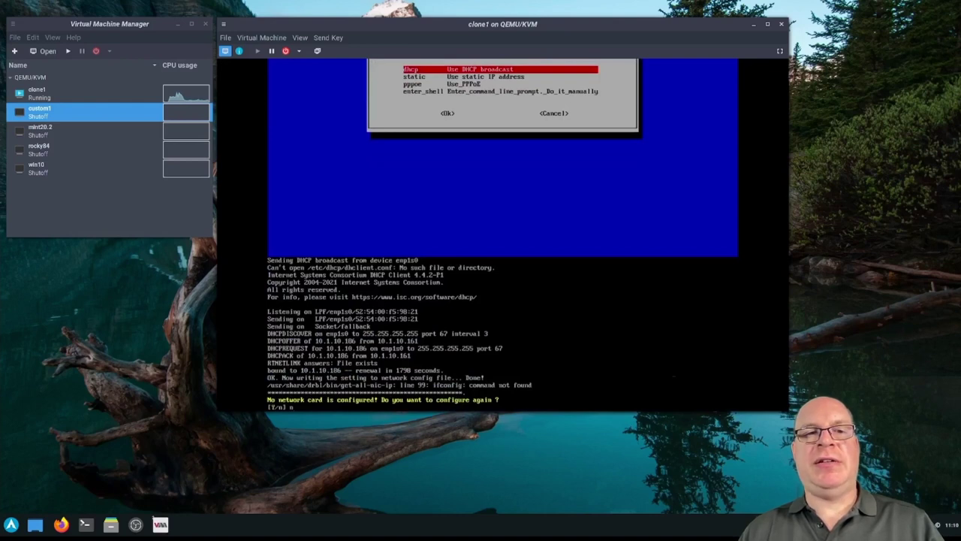
{"action": "key", "text": "Return"}
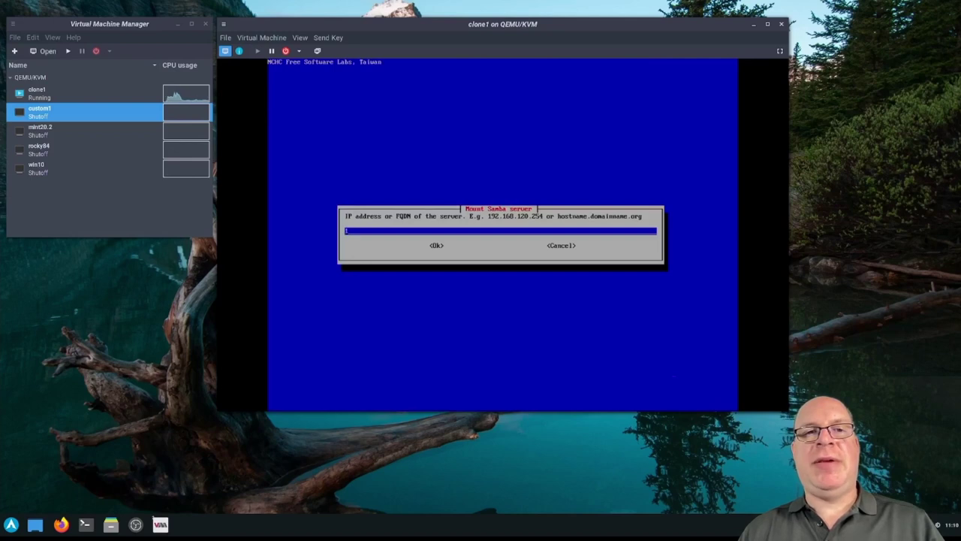
Enter Samba server 10.1.10.2, the account name, and image directory /Backups/Demo
{"action": "type", "text": "10.1.10.2"}
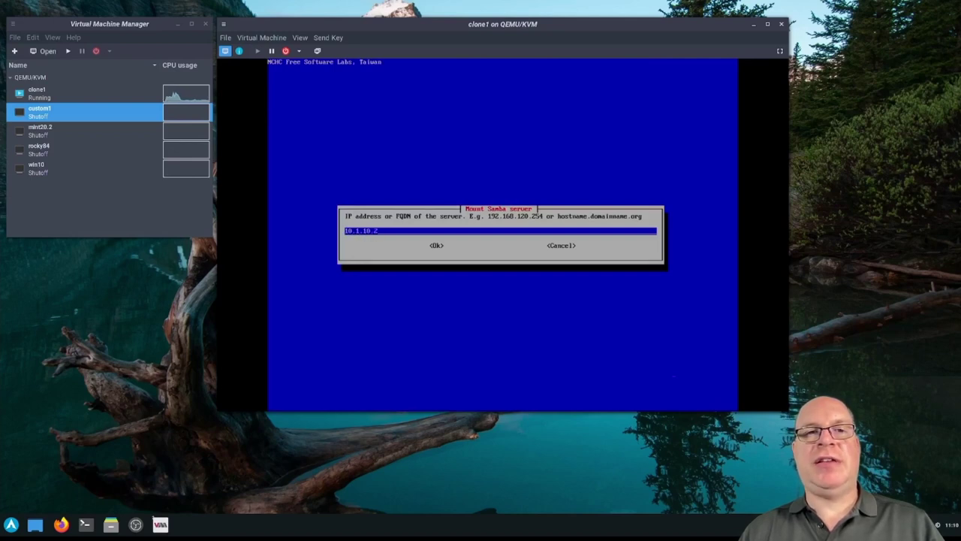
{"action": "key", "text": "Tab"}
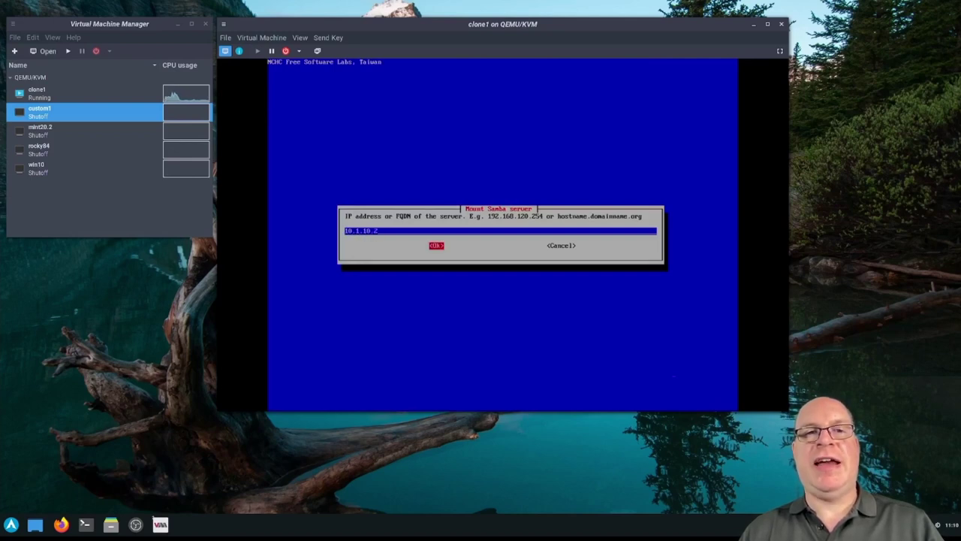
{"action": "key", "text": "Return"}
{"action": "key", "text": "Return"}
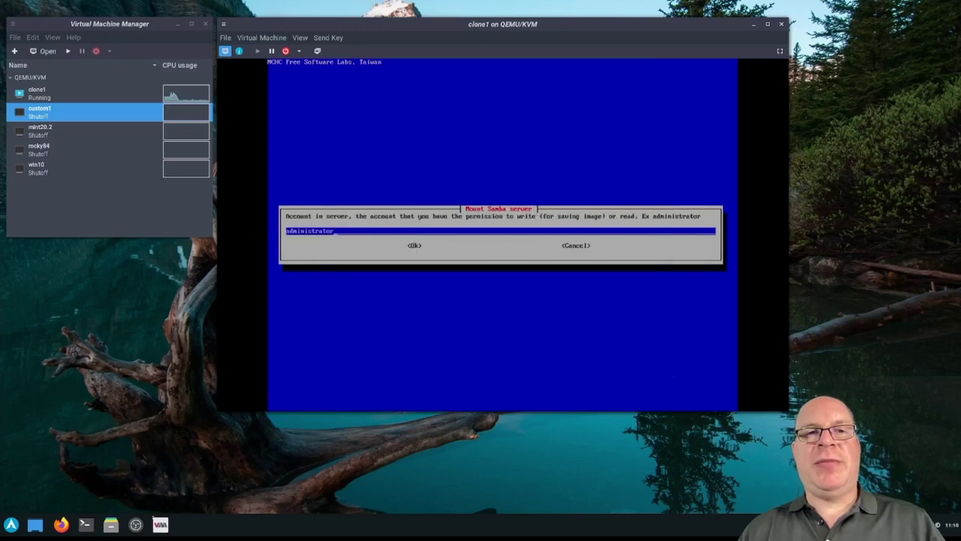
{"action": "key", "text": "BackSpace"}
{"action": "key", "text": "BackSpace"}
{"action": "key", "text": "BackSpace"}
{"action": "key", "text": "BackSpace"}
{"action": "key", "text": "BackSpace"}
{"action": "key", "text": "BackSpace"}
{"action": "key", "text": "BackSpace"}
{"action": "key", "text": "BackSpace"}
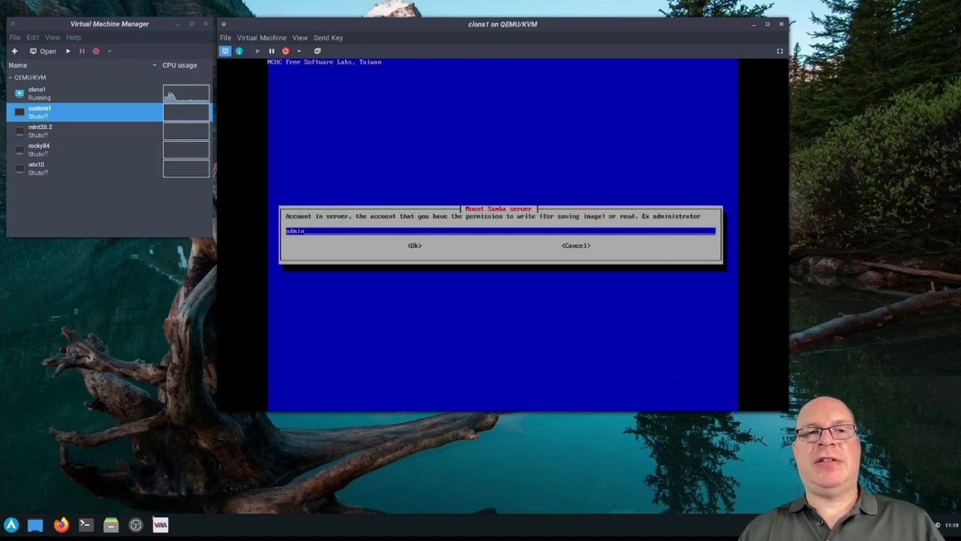
{"action": "key", "text": "Return"}
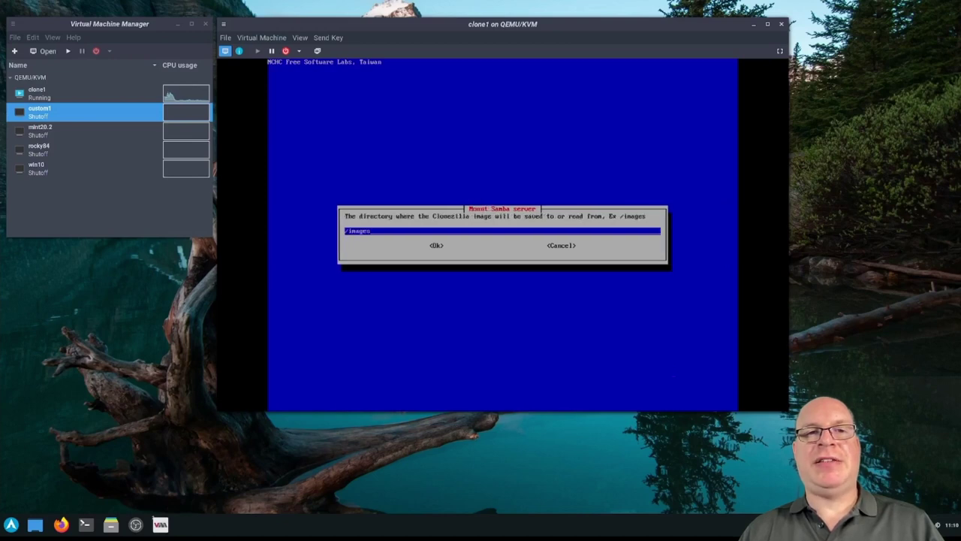
{"action": "key", "text": "BackSpace"}
{"action": "key", "text": "BackSpace"}
{"action": "key", "text": "BackSpace"}
{"action": "key", "text": "BackSpace"}
{"action": "key", "text": "BackSpace"}
{"action": "key", "text": "BackSpace"}
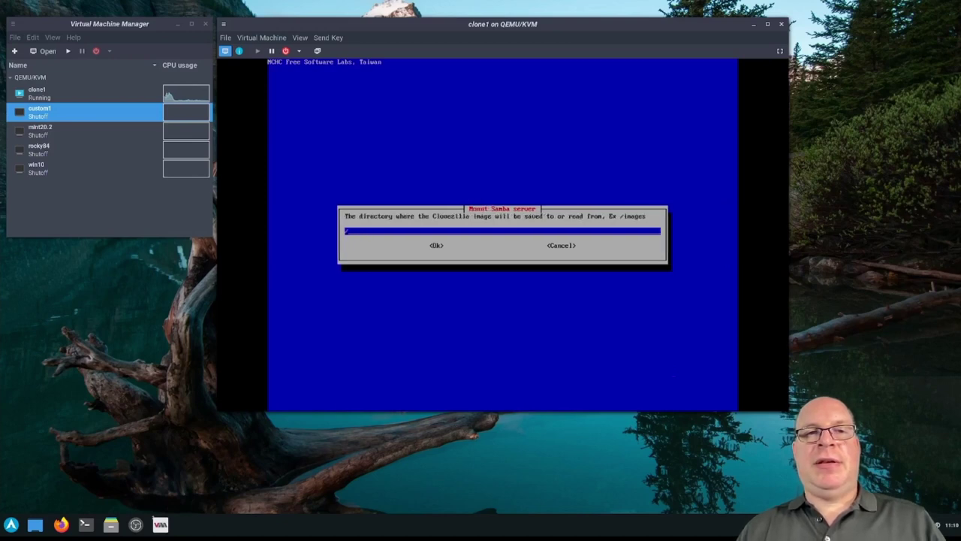
{"action": "type", "text": "Backups/Demo"}
{"action": "key", "text": "Tab"}
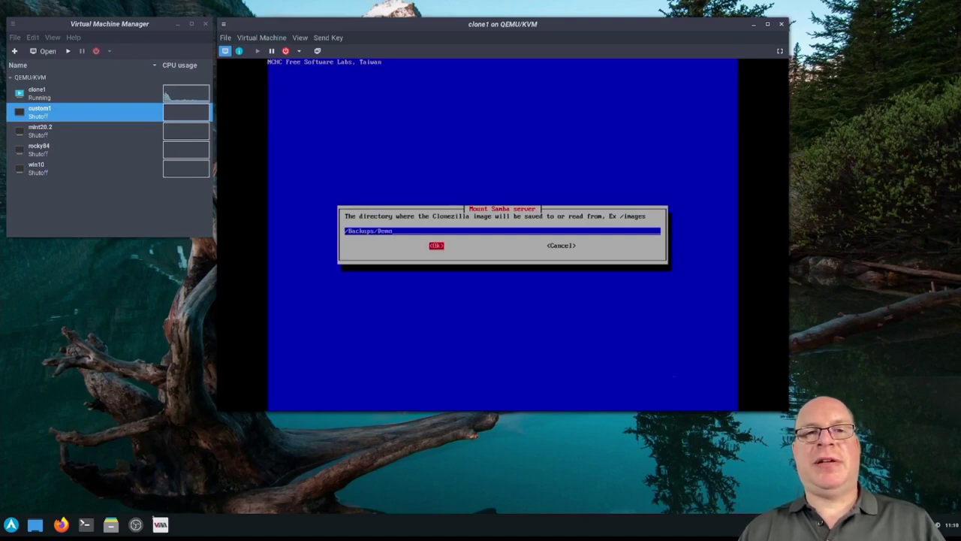
{"action": "key", "text": "Return"}
Choose SMB 2.0 with auto security, enter the share password, and continue
{"action": "key", "text": "Down"}
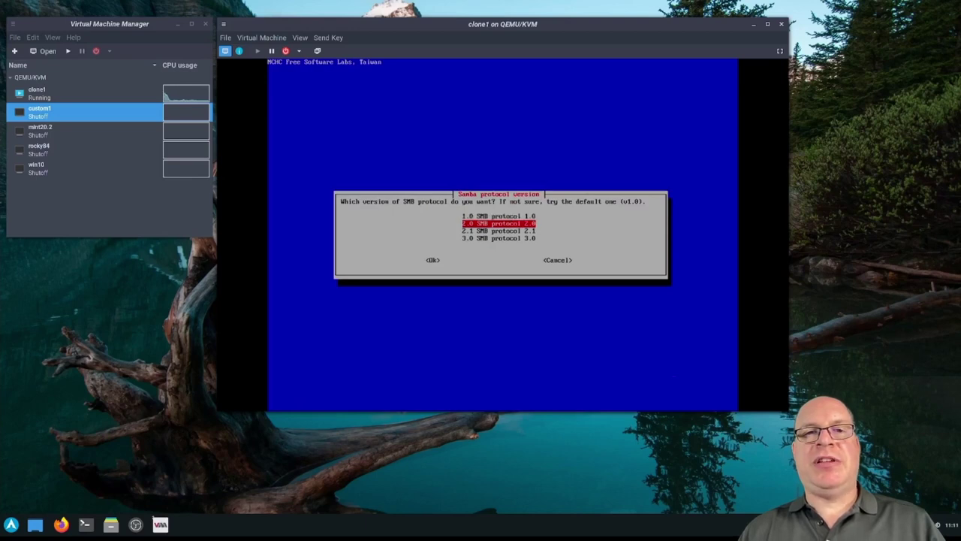
{"action": "key", "text": "Return"}
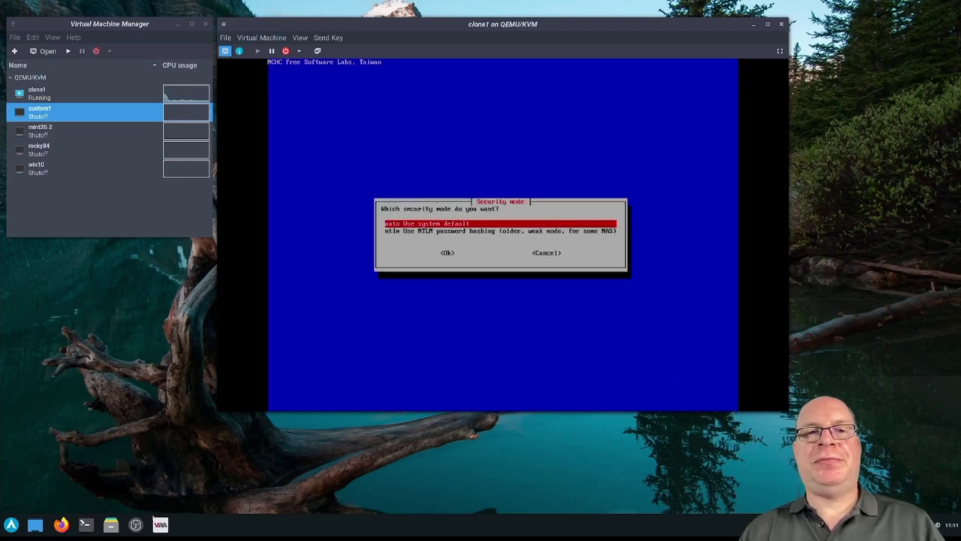
{"action": "key", "text": "Return"}
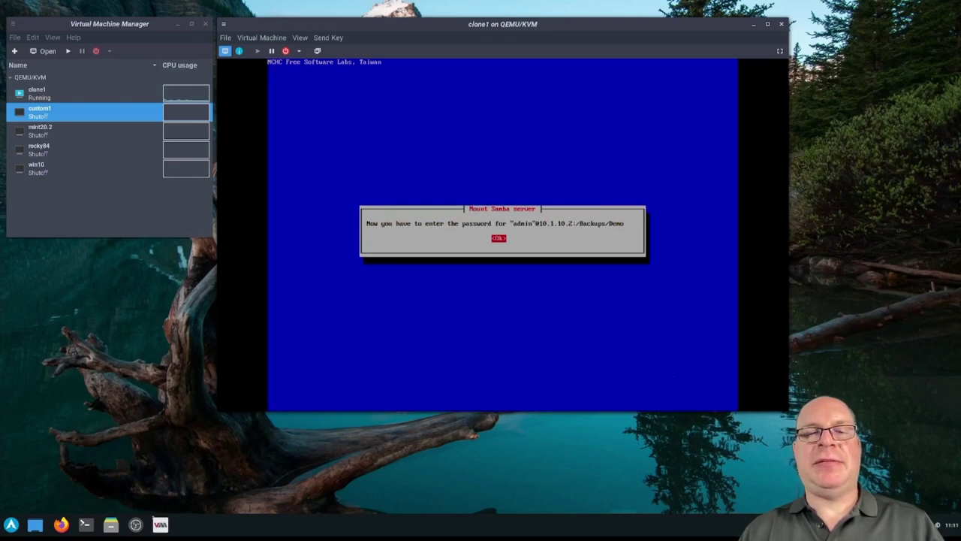
{"action": "key", "text": "Return"}
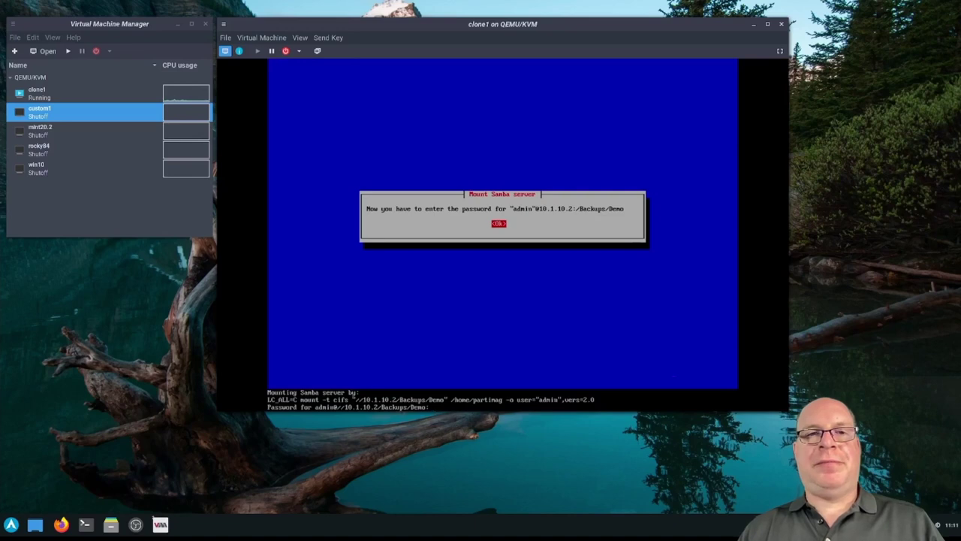
{"action": "key", "text": "Return"}
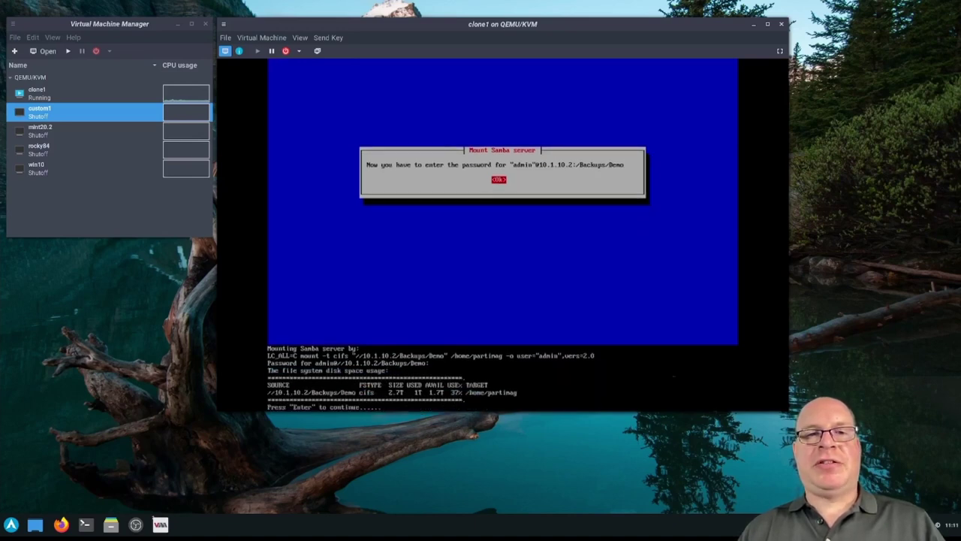
{"action": "key", "text": "Return"}
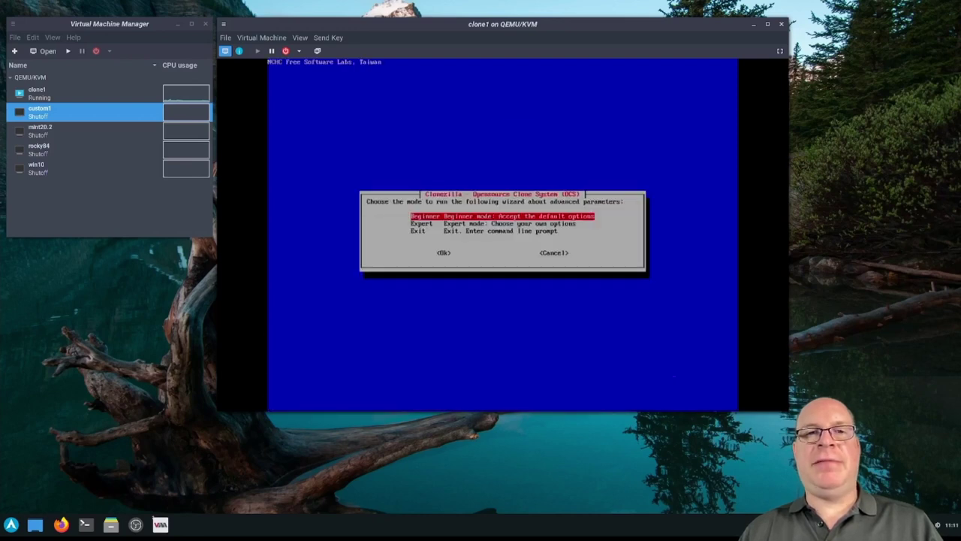
{"action": "key", "text": "Return"}
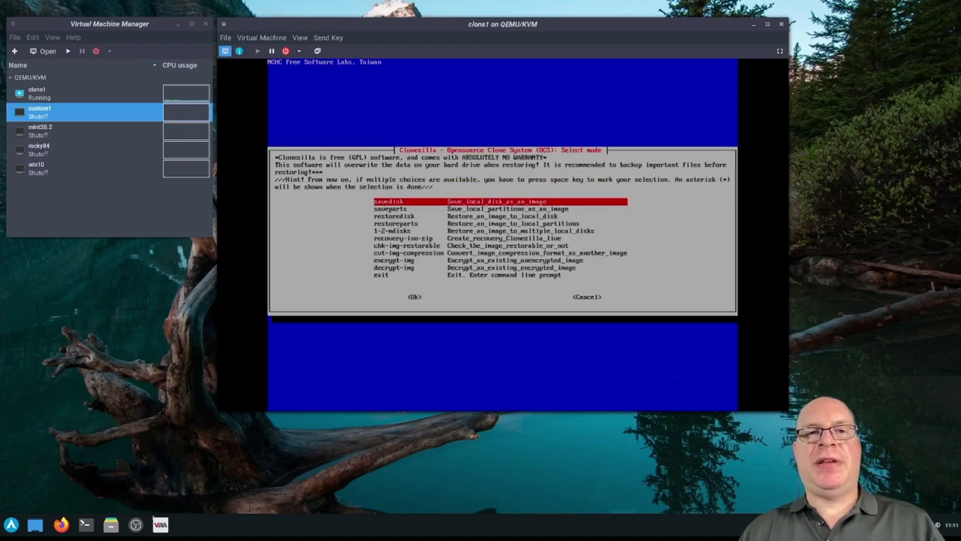
{"action": "key", "text": "Down"}
{"action": "key", "text": "Down"}
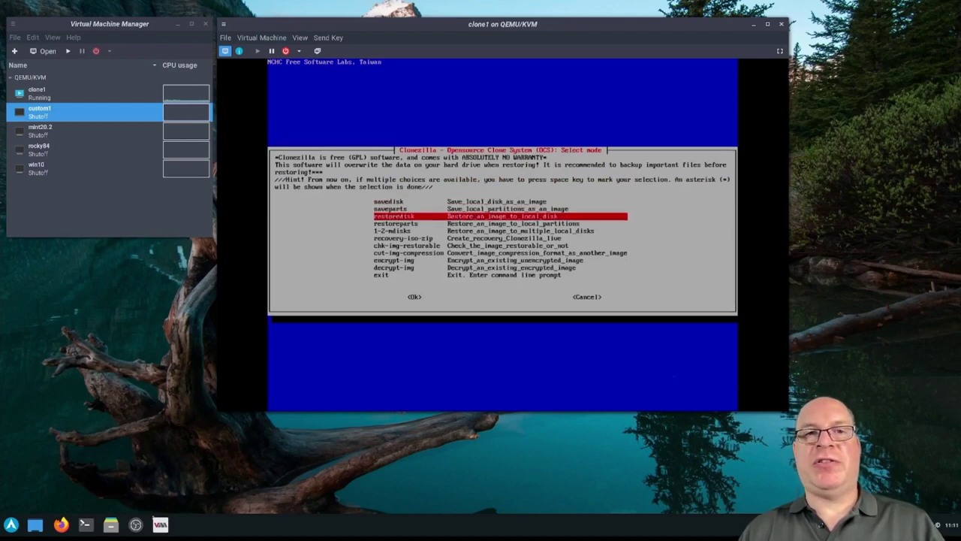
{"action": "key", "text": "Return"}
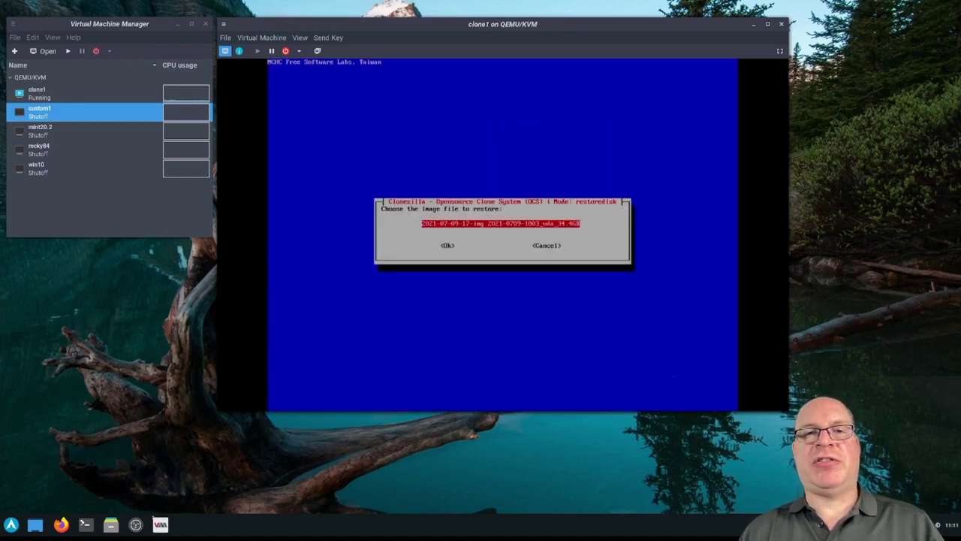
{"action": "key", "text": "Tab"}
{"action": "key", "text": "Return"}
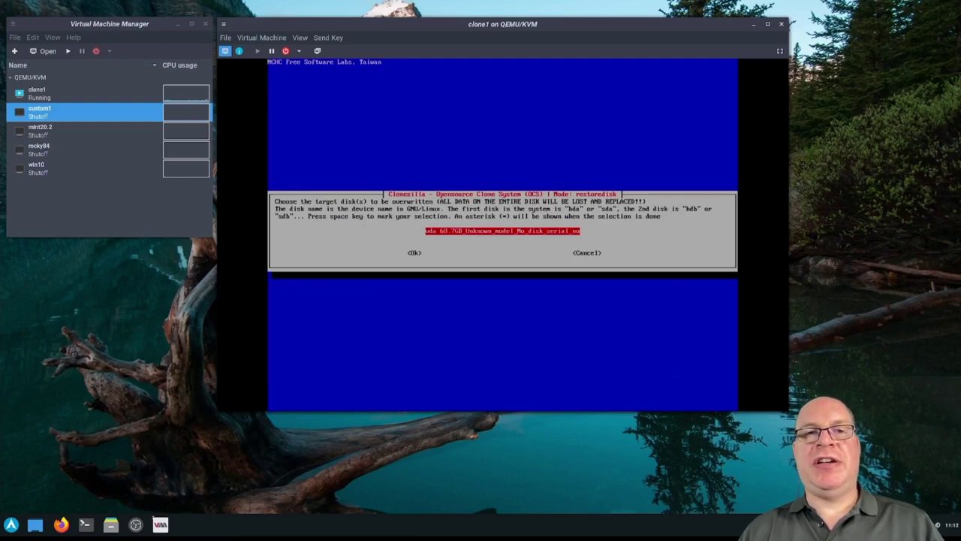
Target disk vda, skip the image check, and decide the finish action later
{"action": "key", "text": "Tab"}
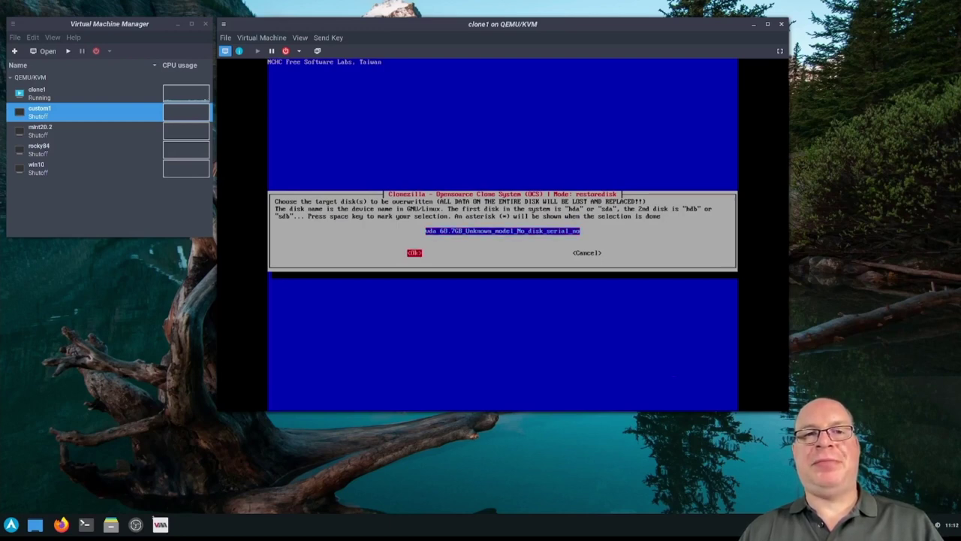
{"action": "key", "text": "Return"}
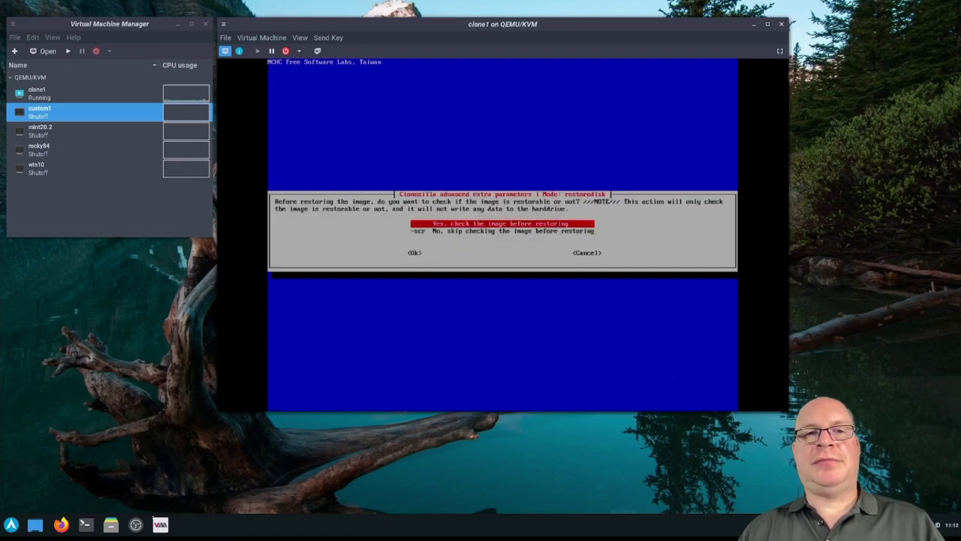
{"action": "key", "text": "Down"}
{"action": "key", "text": "Tab"}
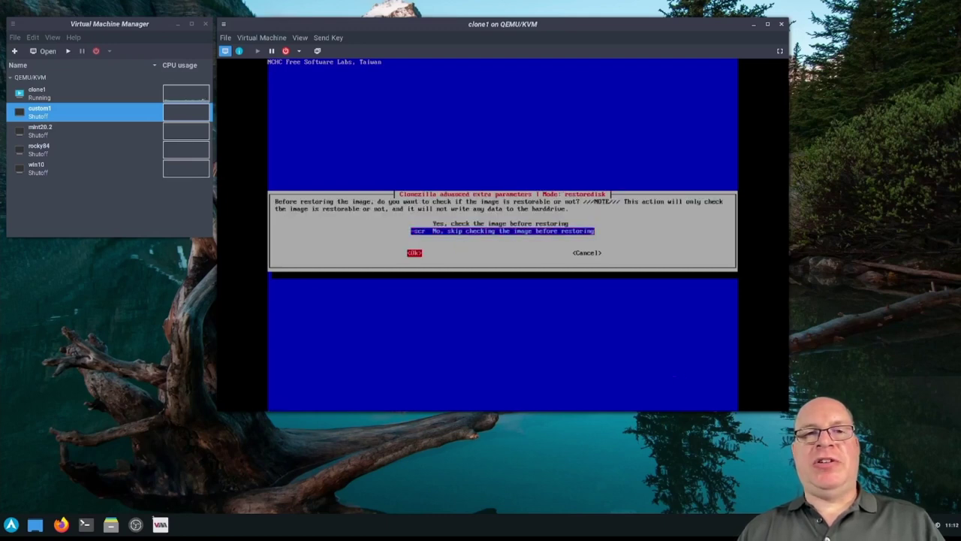
{"action": "key", "text": "Return"}
{"action": "key", "text": "Tab"}
{"action": "key", "text": "Return"}
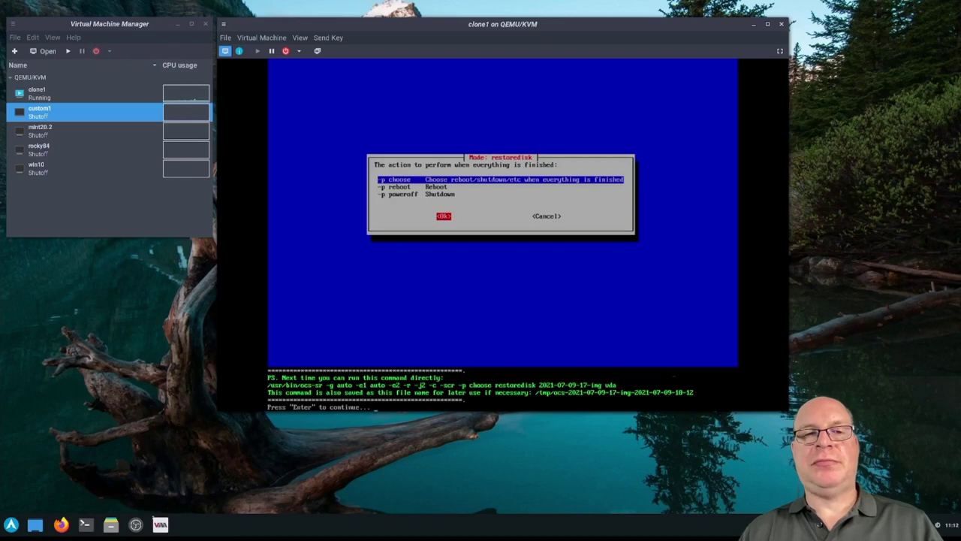
Continue past the command summary and answer y to both overwrite warnings to start restoring
{"action": "key", "text": "Return"}
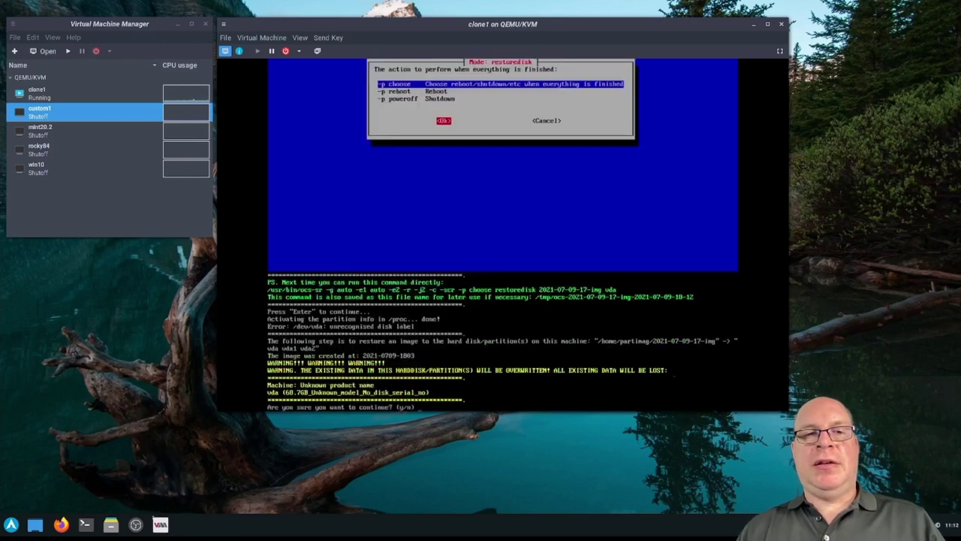
{"action": "type", "text": "y"}
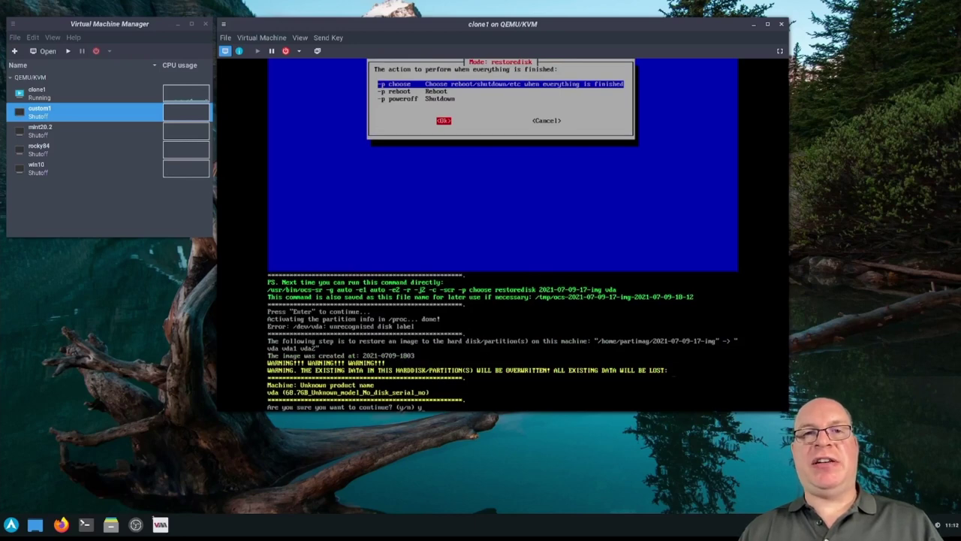
{"action": "key", "text": "Return"}
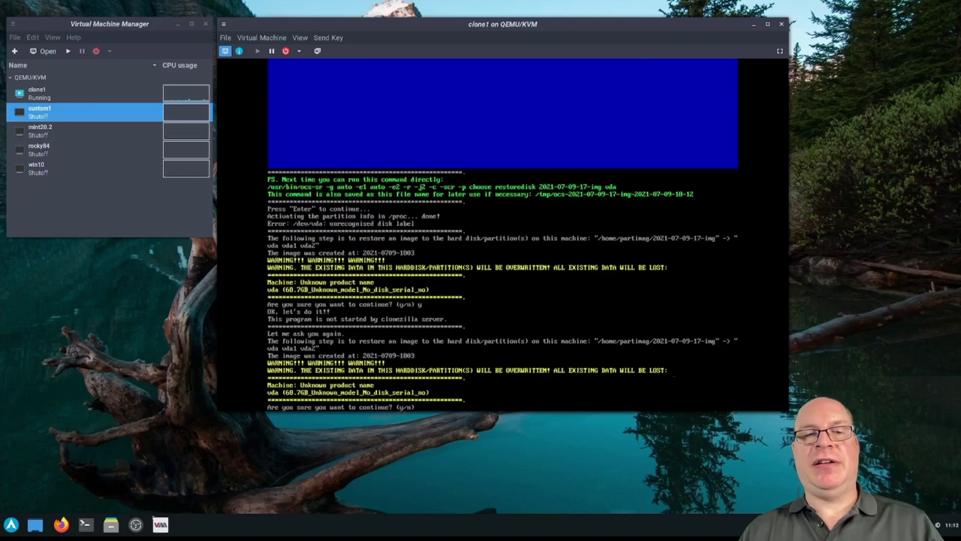
{"action": "type", "text": "y"}
{"action": "key", "text": "Return"}
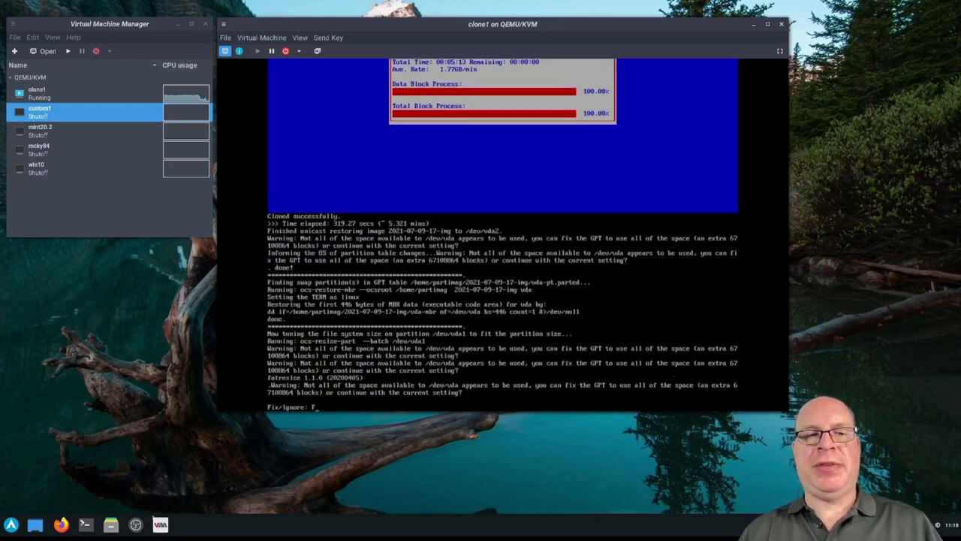
Answer Fix at the GPT prompt, then continue to the root shell
{"action": "type", "text": "ix"}
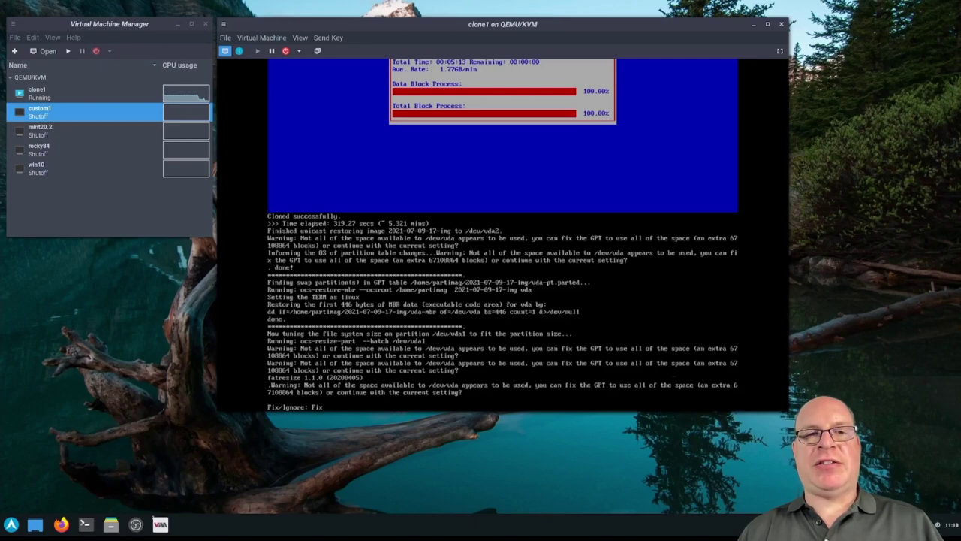
{"action": "key", "text": "Return"}
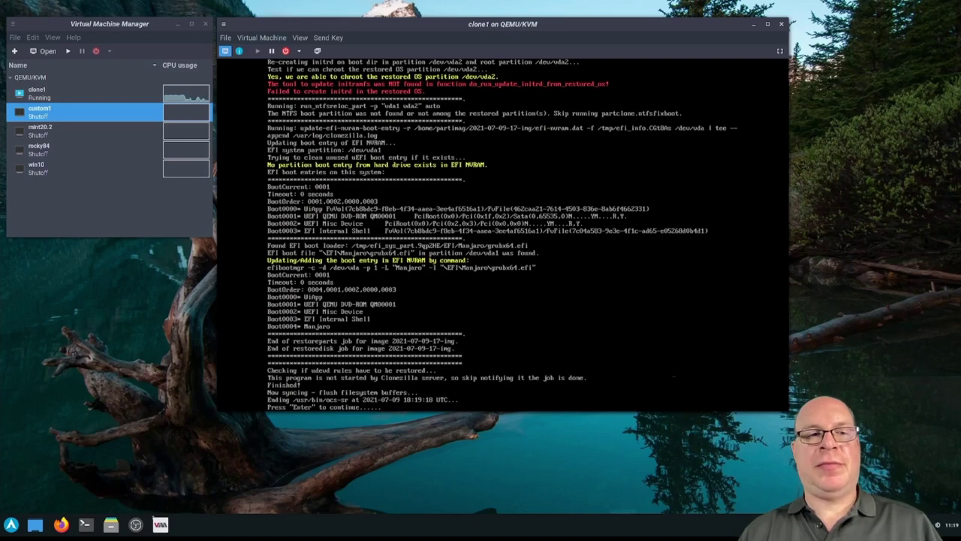
{"action": "key", "text": "Return"}
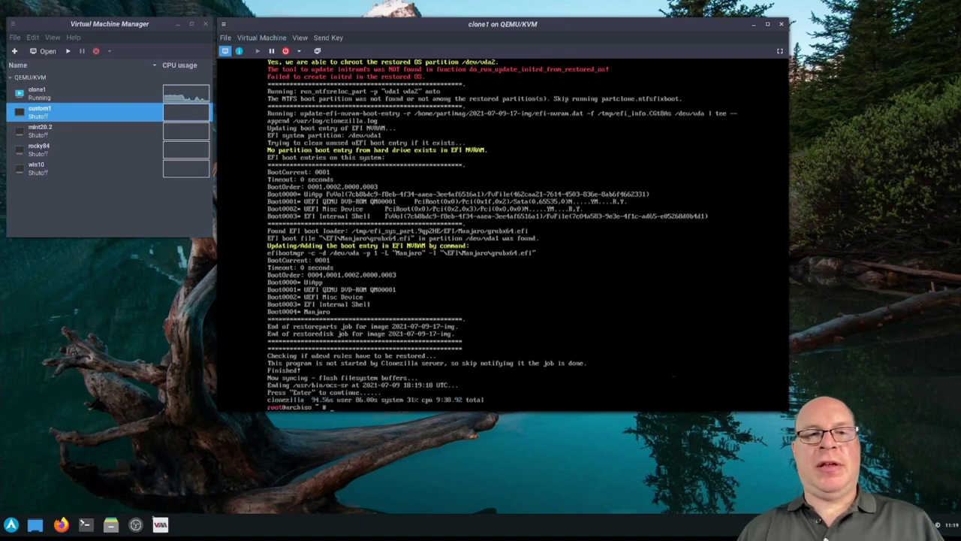
Power off clone1 with poweroff and fit the viewer window to the guest display
{"action": "type", "text": "powero"}
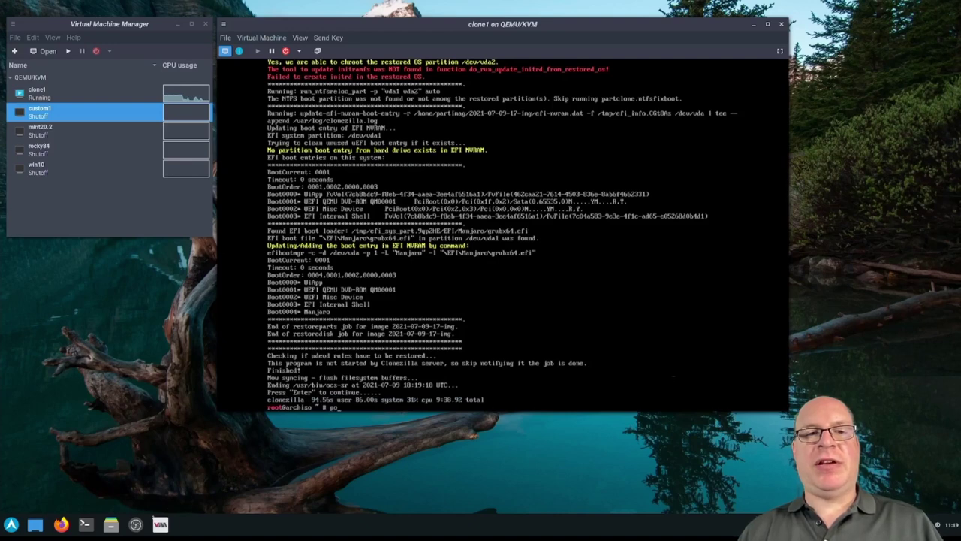
{"action": "type", "text": "ff"}
{"action": "key", "text": "Return"}
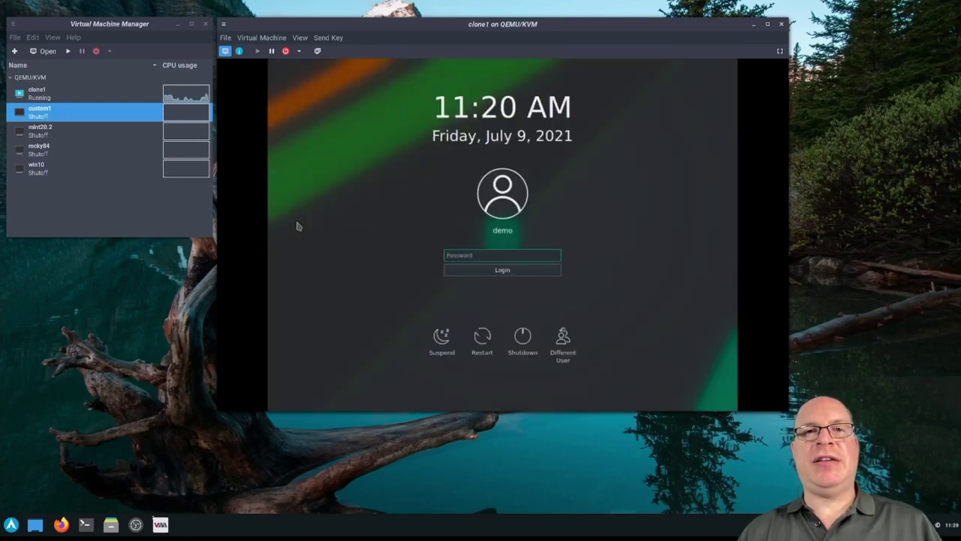
{"action": "left_click", "coordinate": [303, 39]}
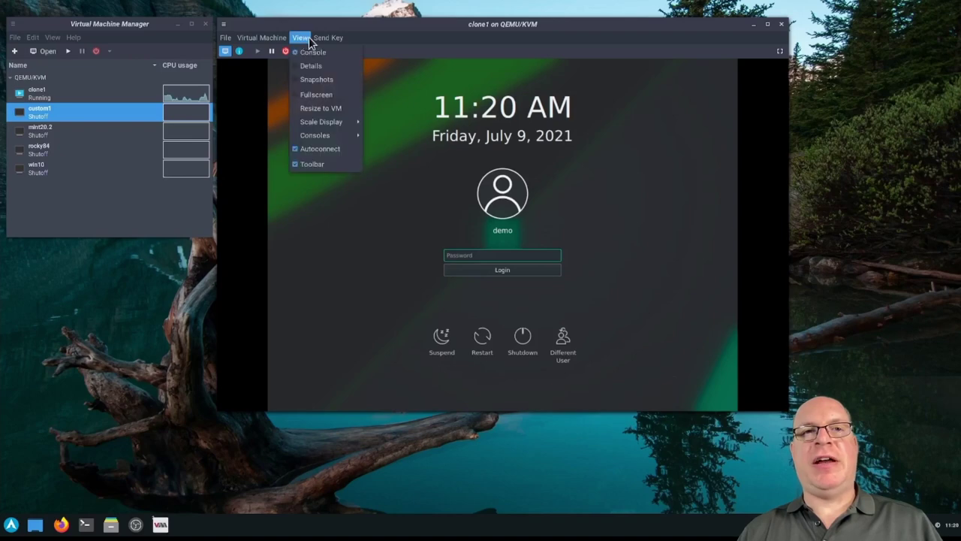
{"action": "left_click", "coordinate": [305, 110]}
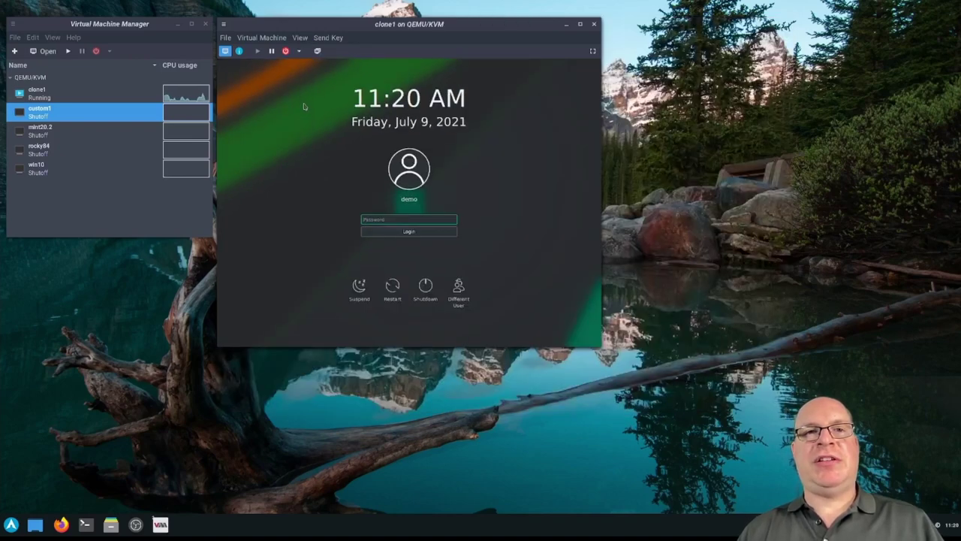
{"action": "left_click", "coordinate": [299, 41]}
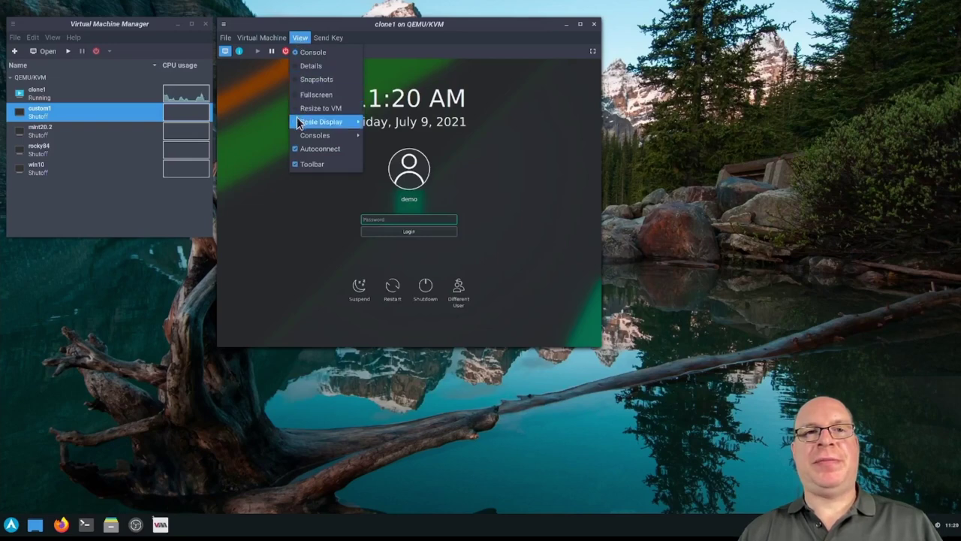
{"action": "left_click", "coordinate": [265, 110]}
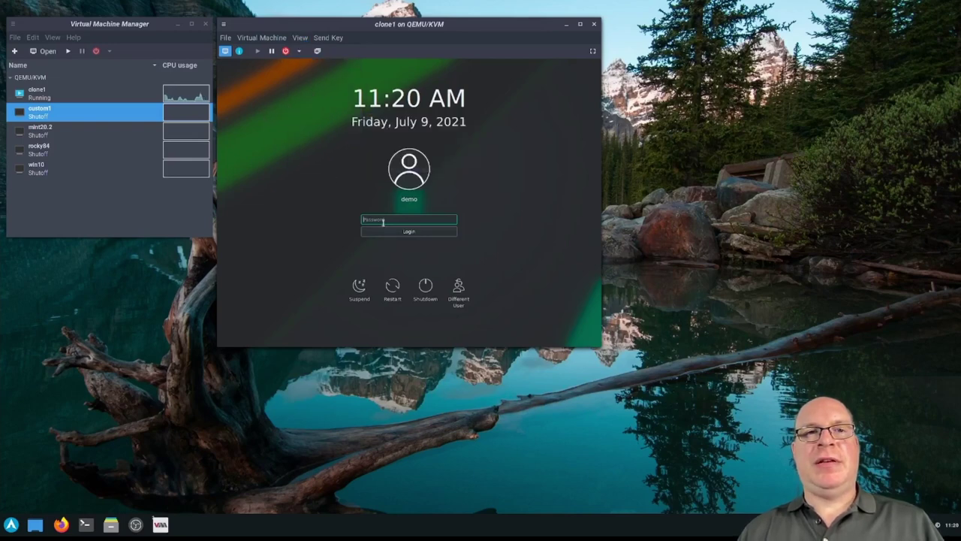
Log in with the account password, resize the viewer to the guest, and reposition it
{"action": "type", "text": "password"}
{"action": "key", "text": "Return"}
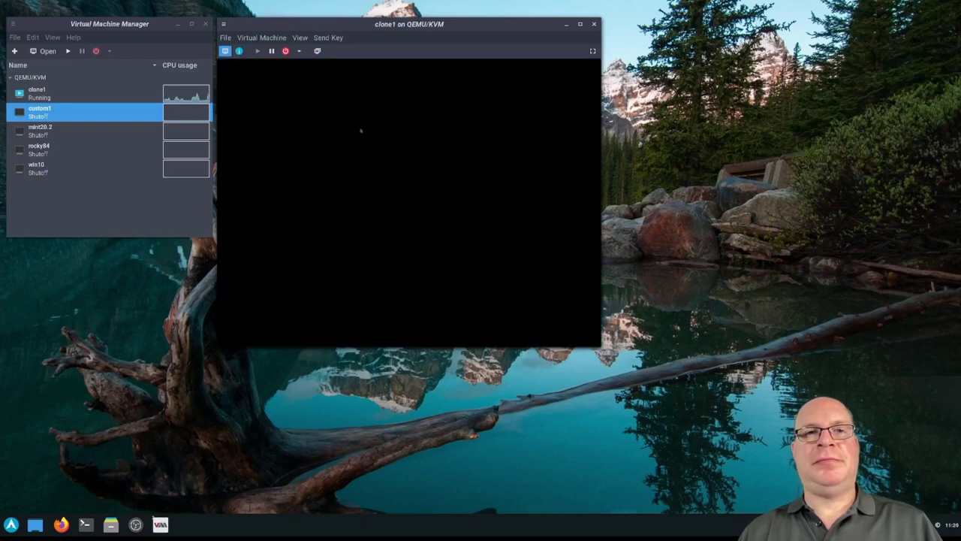
{"action": "left_click", "coordinate": [299, 39]}
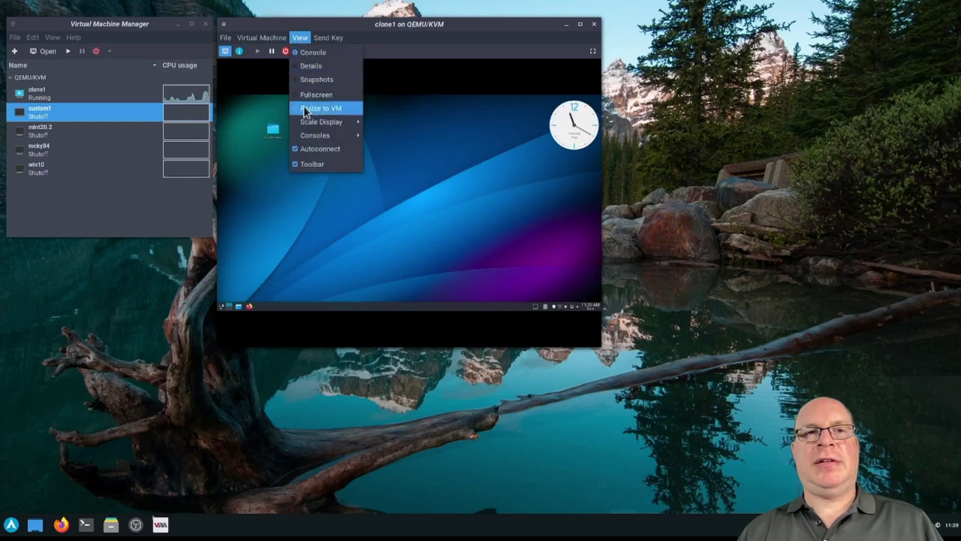
{"action": "left_click", "coordinate": [305, 108]}
{"action": "left_click_drag", "start_coordinate": [401, 25], "coordinate": [398, 21]}
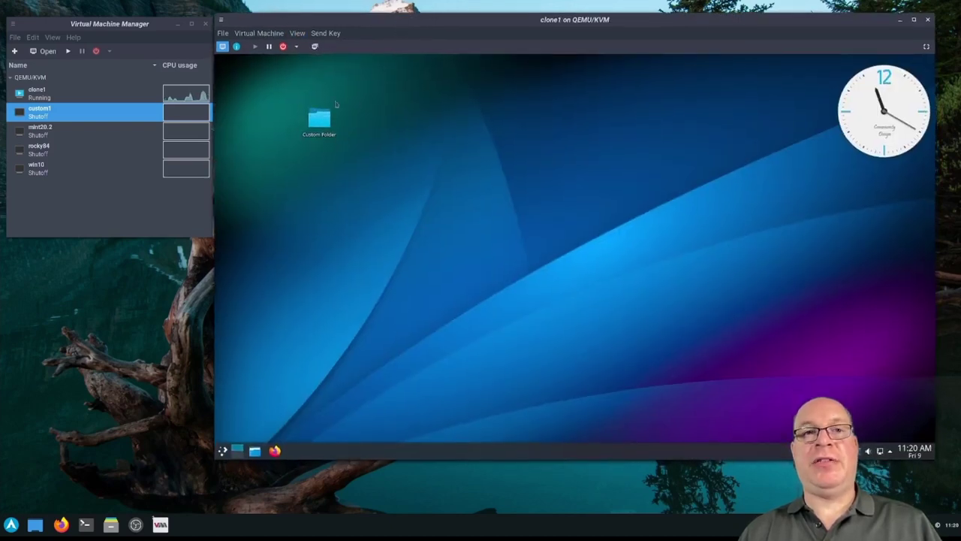
{"action": "left_click", "coordinate": [103, 93]}
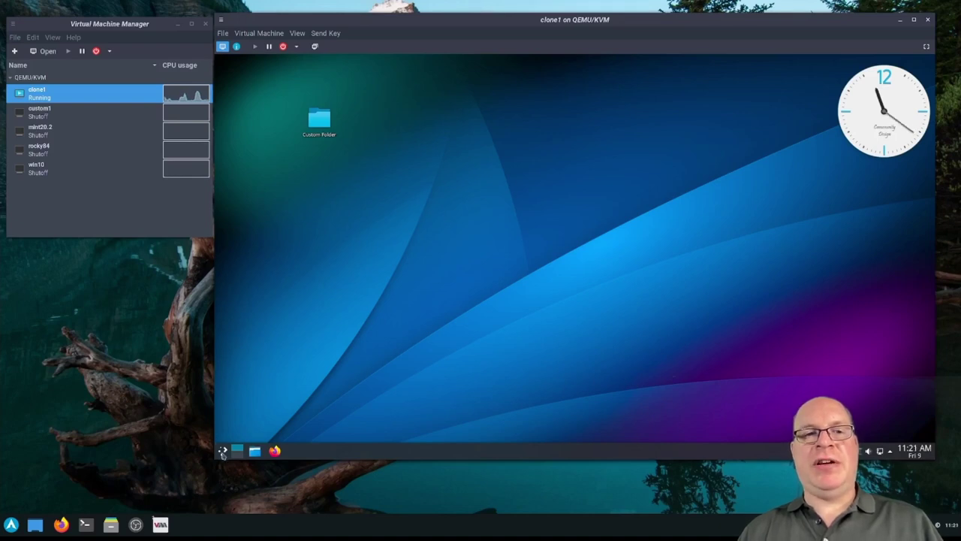
Open Konsole in the guest, centre it, and enlarge its font
{"action": "left_click", "coordinate": [223, 451]}
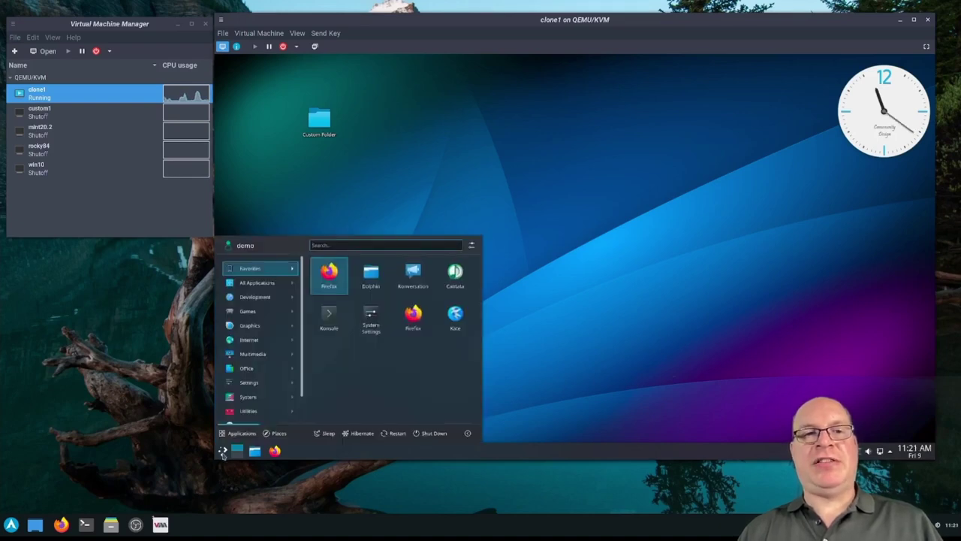
{"action": "left_click", "coordinate": [328, 319]}
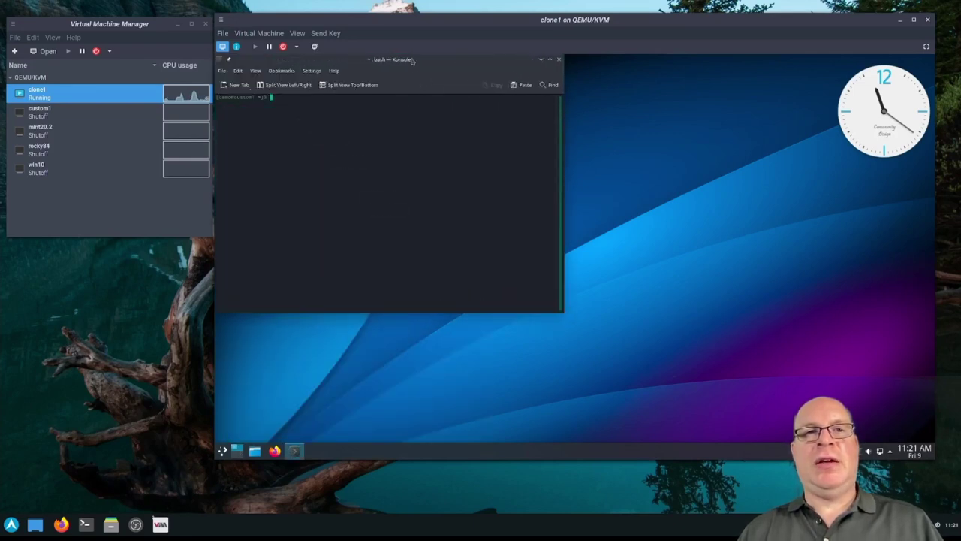
{"action": "left_click_drag", "start_coordinate": [411, 60], "coordinate": [566, 110]}
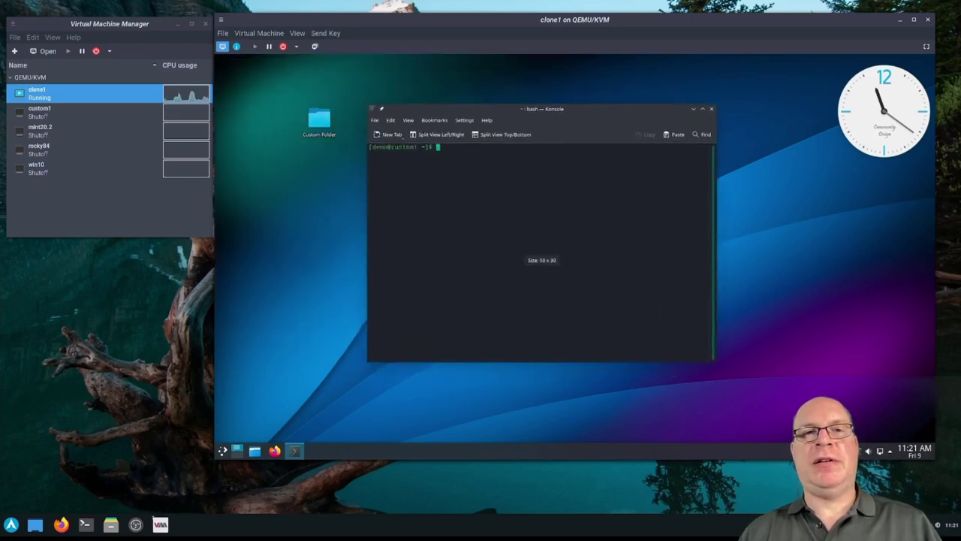
{"action": "key", "text": "ctrl+plus"}
{"action": "key", "text": "ctrl+plus"}
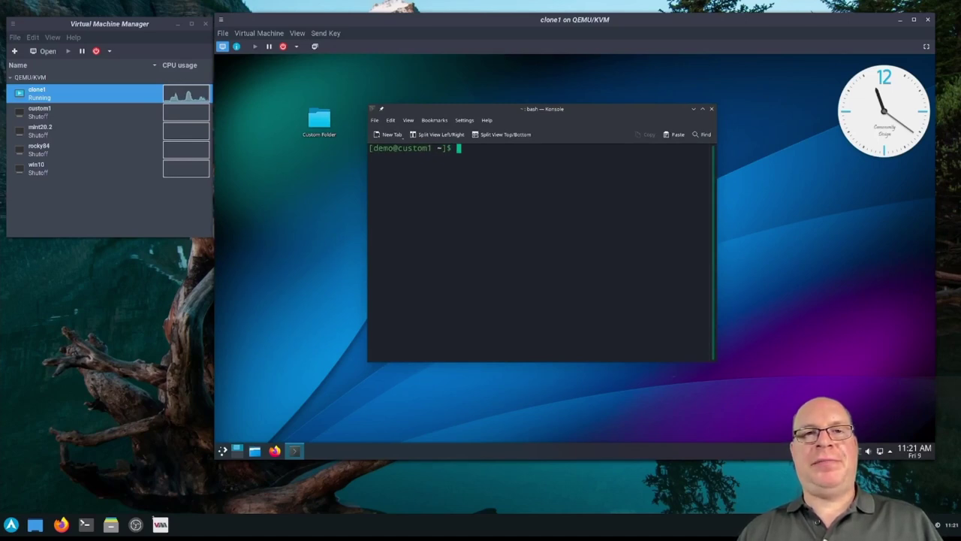
In /etc, list files, delete passwd with 'sudo rm passwd', and close the terminal
{"action": "type", "text": "cd /etc"}
{"action": "key", "text": "Return"}
{"action": "type", "text": "ls"}
{"action": "key", "text": "Return"}
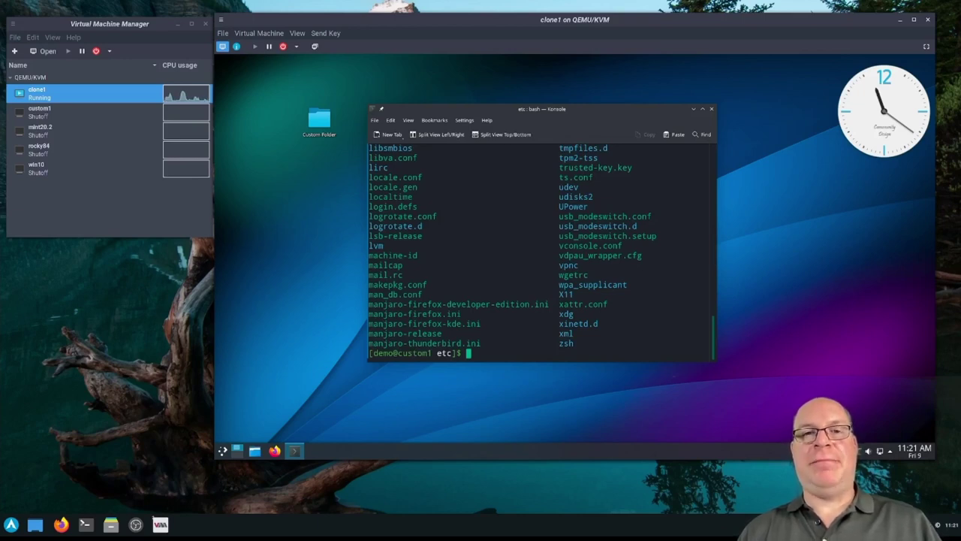
{"action": "type", "text": "sudo rm passwd"}
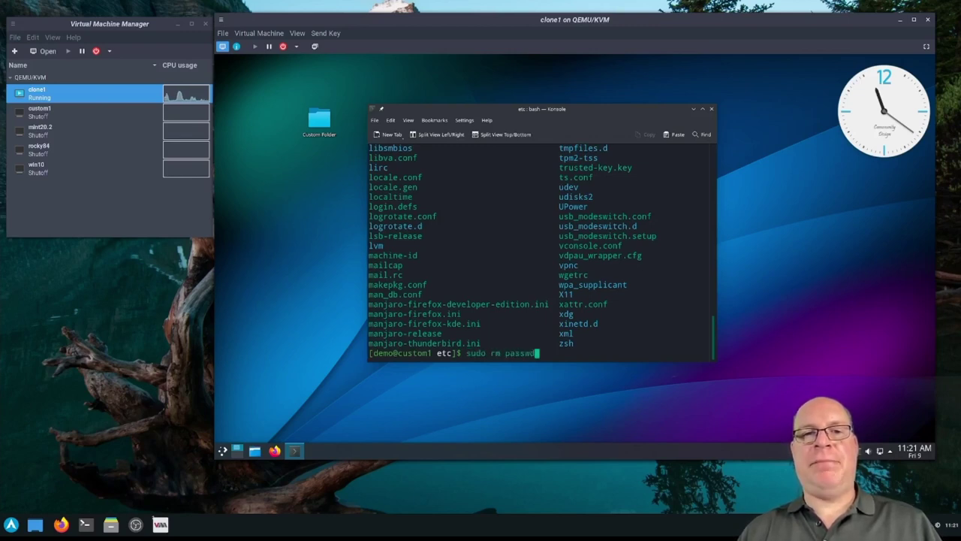
{"action": "key", "text": "Return"}
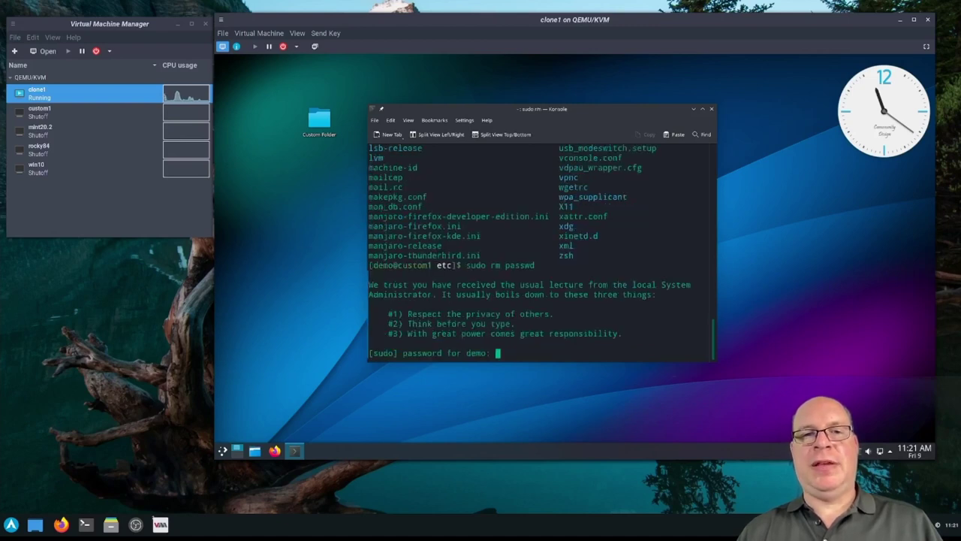
{"action": "key", "text": "Return"}
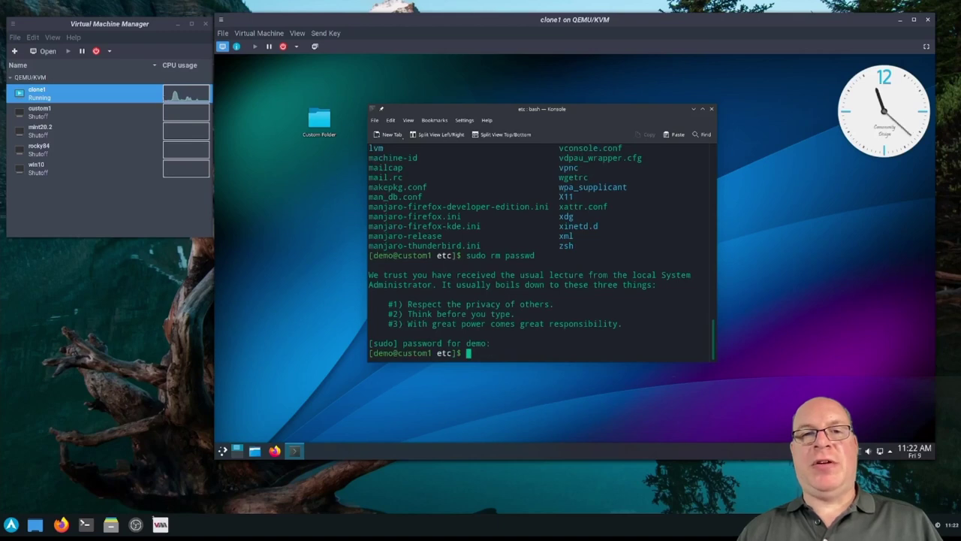
{"action": "left_click", "coordinate": [712, 111]}
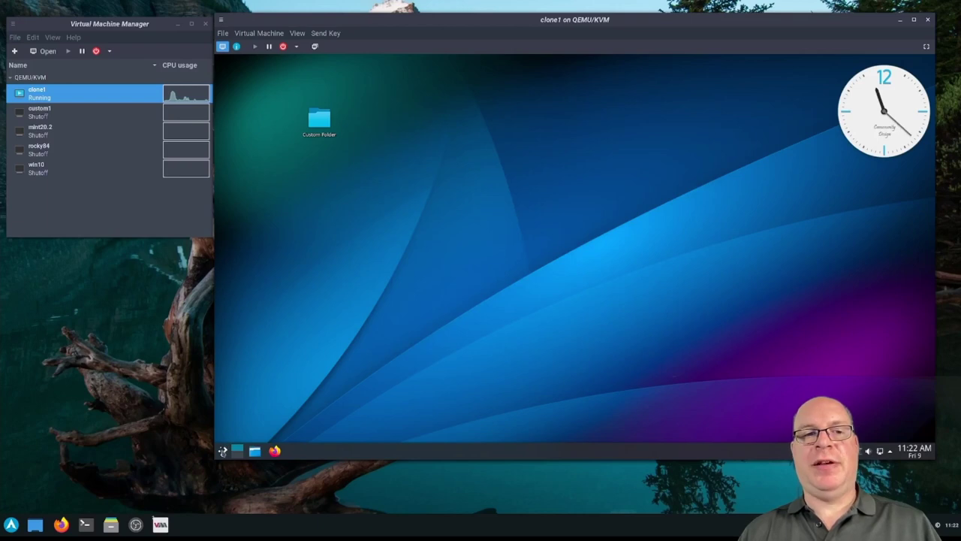
Restart the guest from its application launcher, choosing Restart now
{"action": "left_click", "coordinate": [223, 450]}
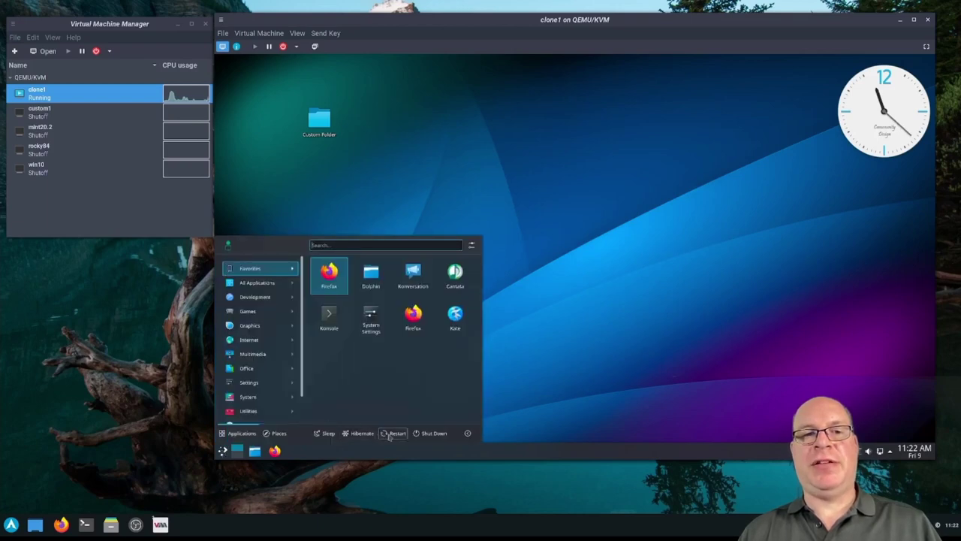
{"action": "left_click", "coordinate": [394, 433]}
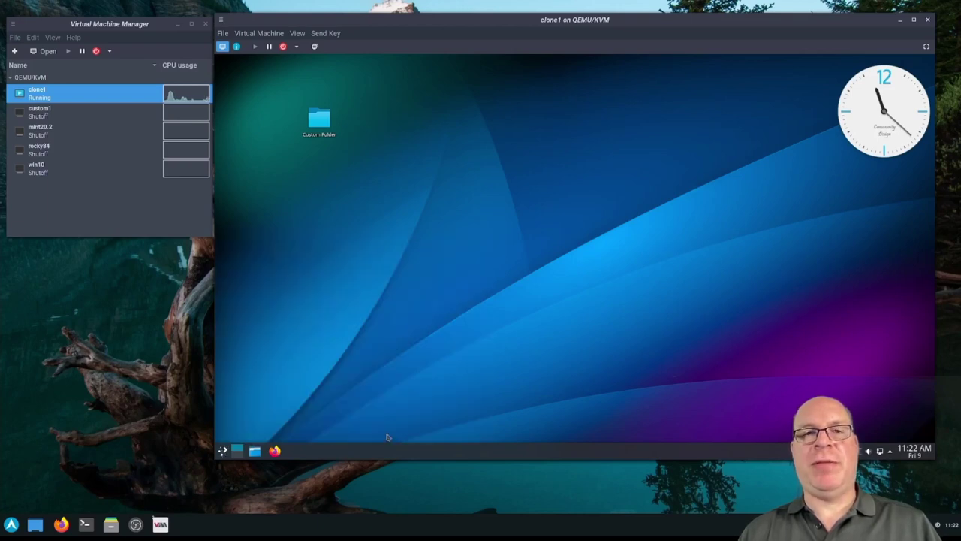
{"action": "left_click", "coordinate": [575, 282]}
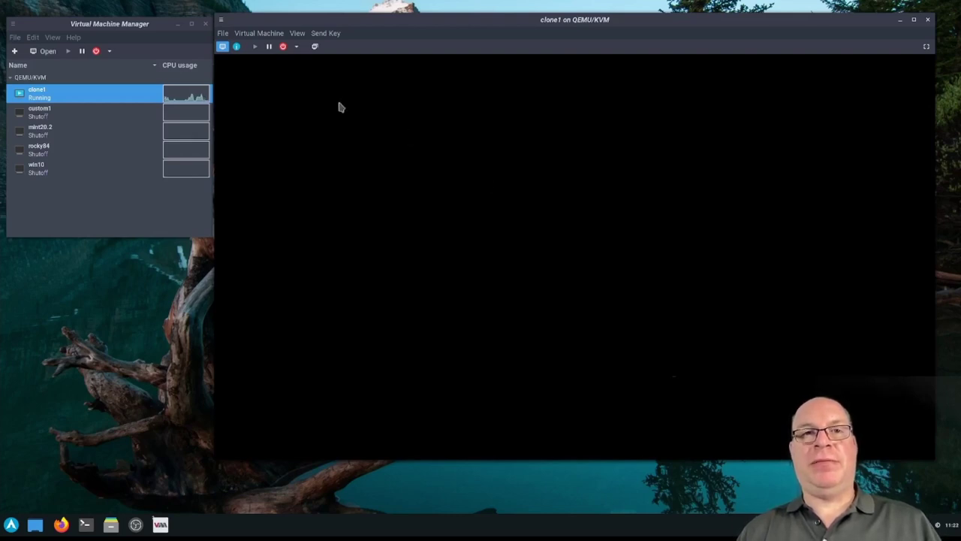
Force clone1 off through Shut Down > Force Off and confirm
{"action": "left_click", "coordinate": [270, 33]}
{"action": "mouse_move", "coordinate": [278, 76]}
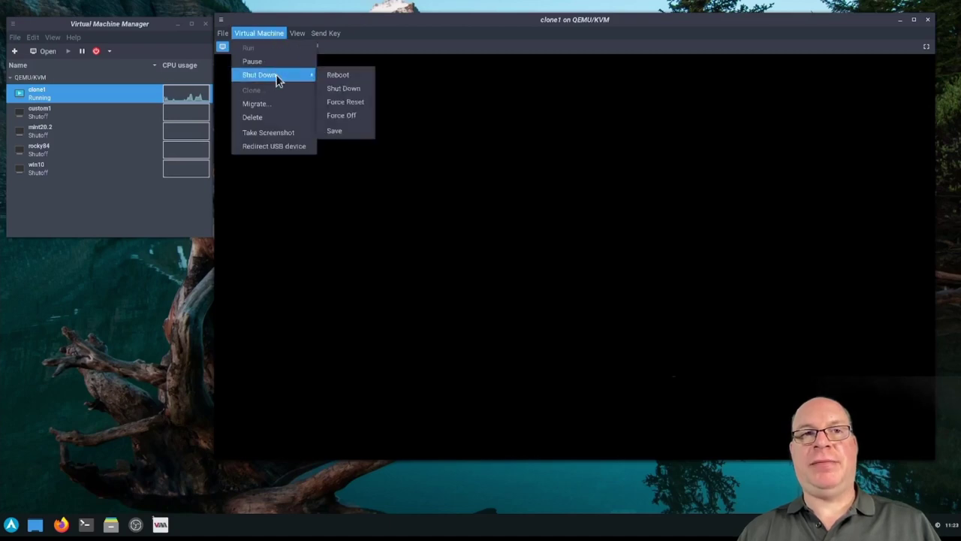
{"action": "left_click", "coordinate": [341, 115]}
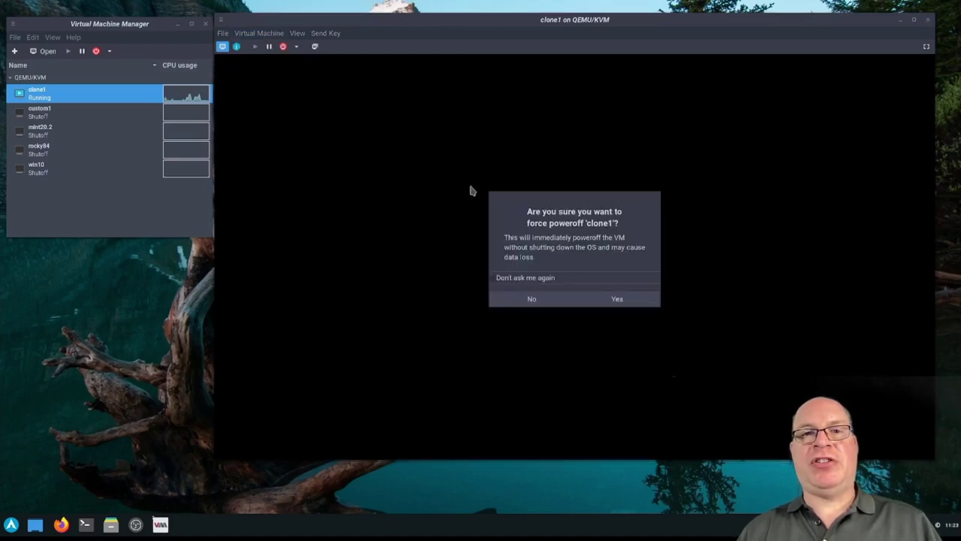
{"action": "left_click", "coordinate": [612, 299]}
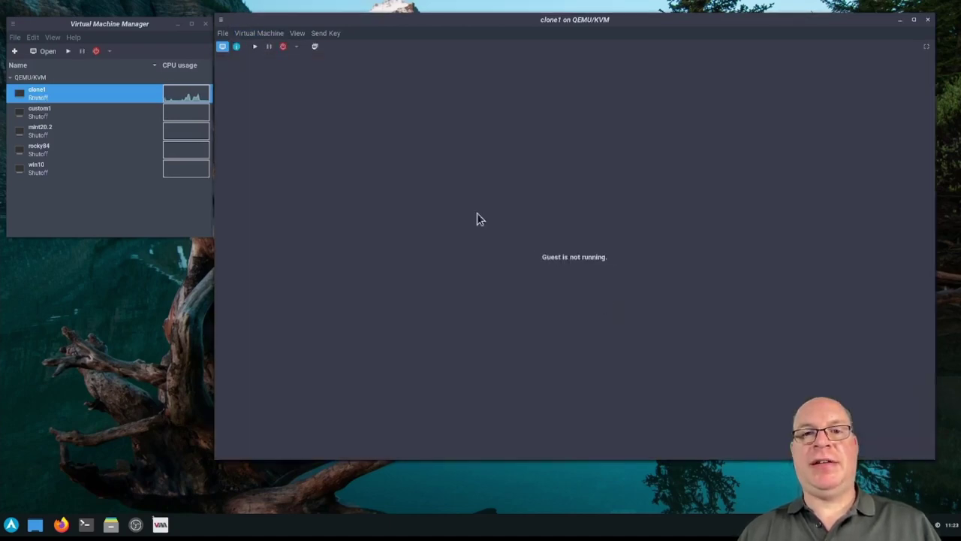
Start clone1 again, then force it off a second time
{"action": "left_click", "coordinate": [255, 49]}
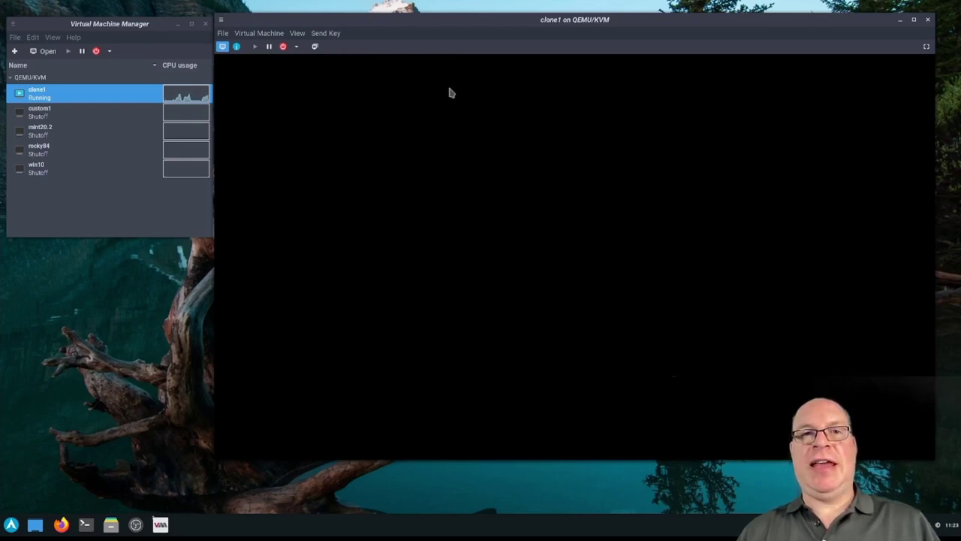
{"action": "left_click", "coordinate": [270, 35]}
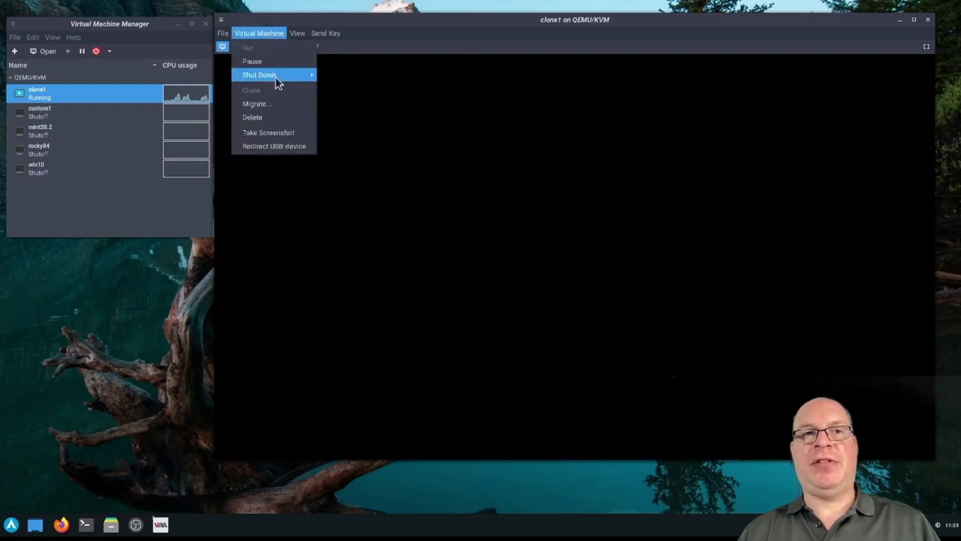
{"action": "mouse_move", "coordinate": [277, 79]}
{"action": "left_click", "coordinate": [343, 114]}
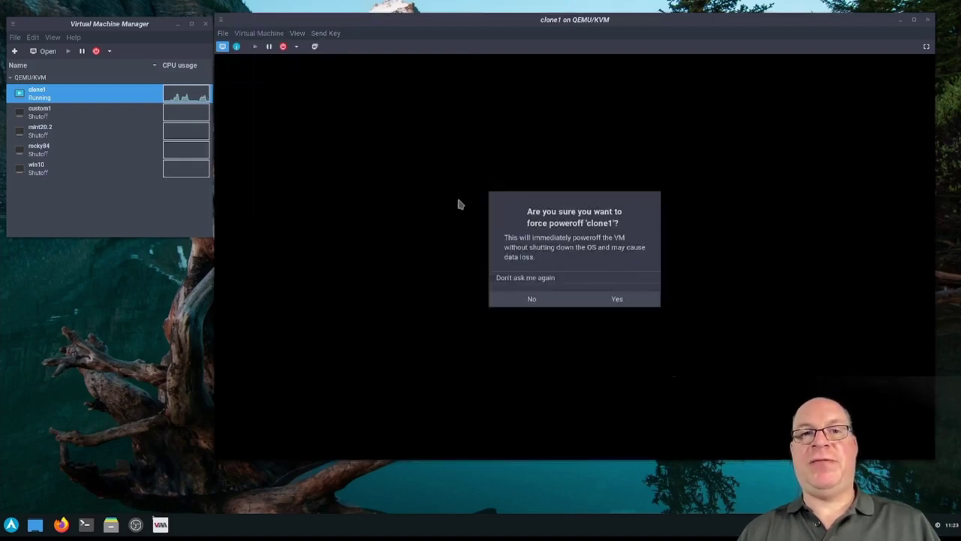
{"action": "left_click", "coordinate": [615, 299]}
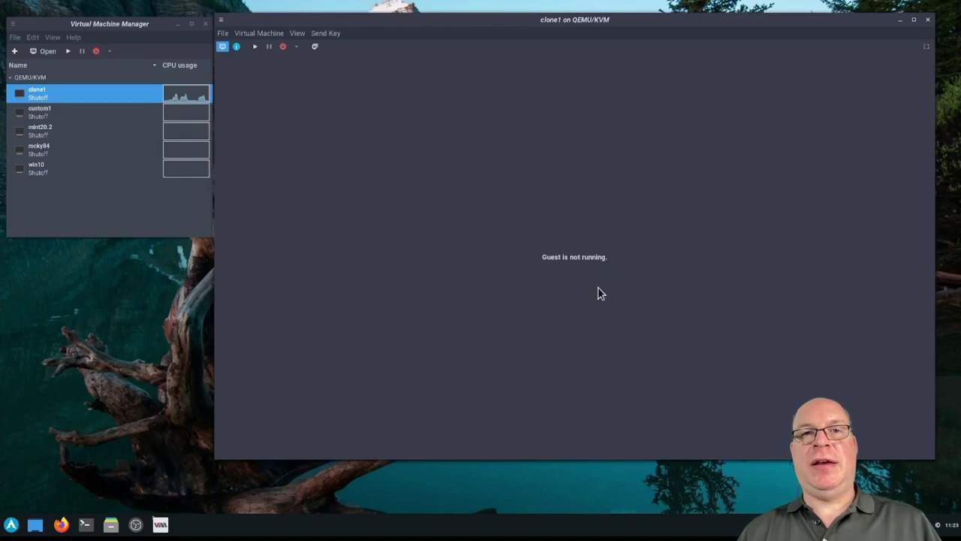
Load archlinux-2021.07.01-x86_64.iso from the images pool into SATA CDROM 1
{"action": "left_click", "coordinate": [297, 35]}
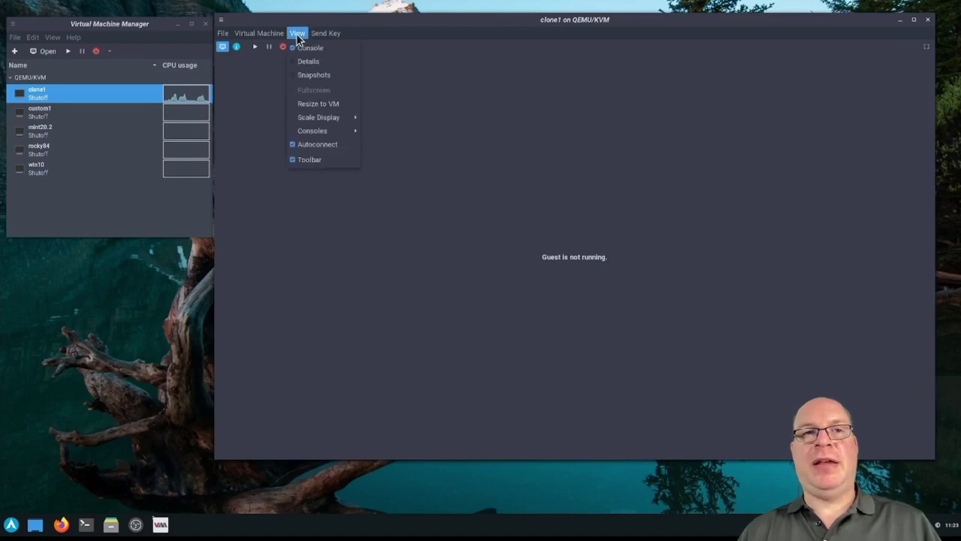
{"action": "left_click", "coordinate": [306, 61]}
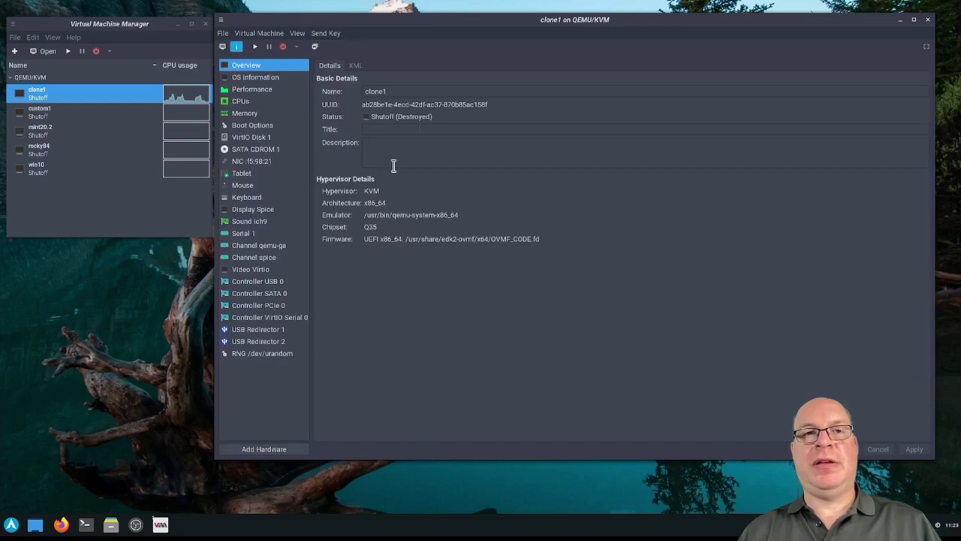
{"action": "left_click", "coordinate": [252, 150]}
{"action": "left_click", "coordinate": [910, 91]}
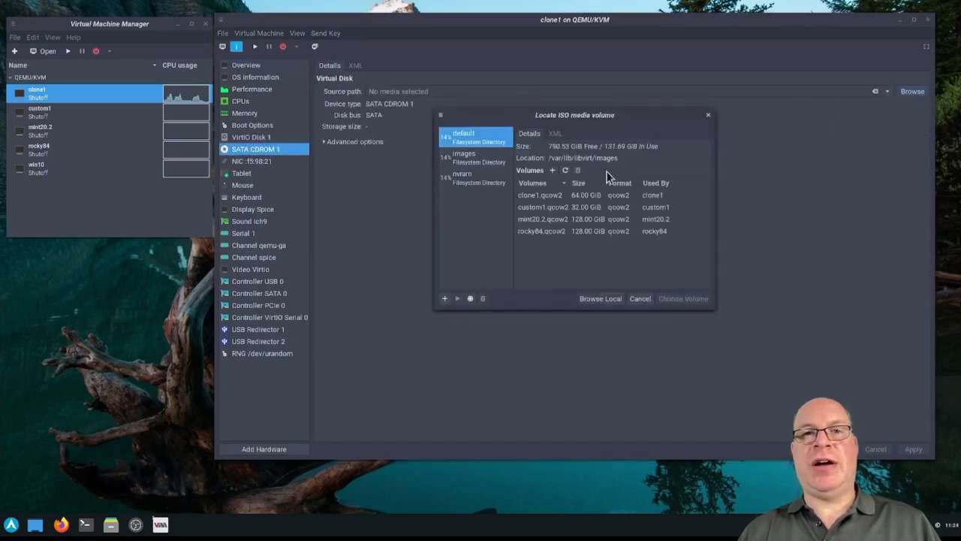
{"action": "left_click", "coordinate": [473, 157]}
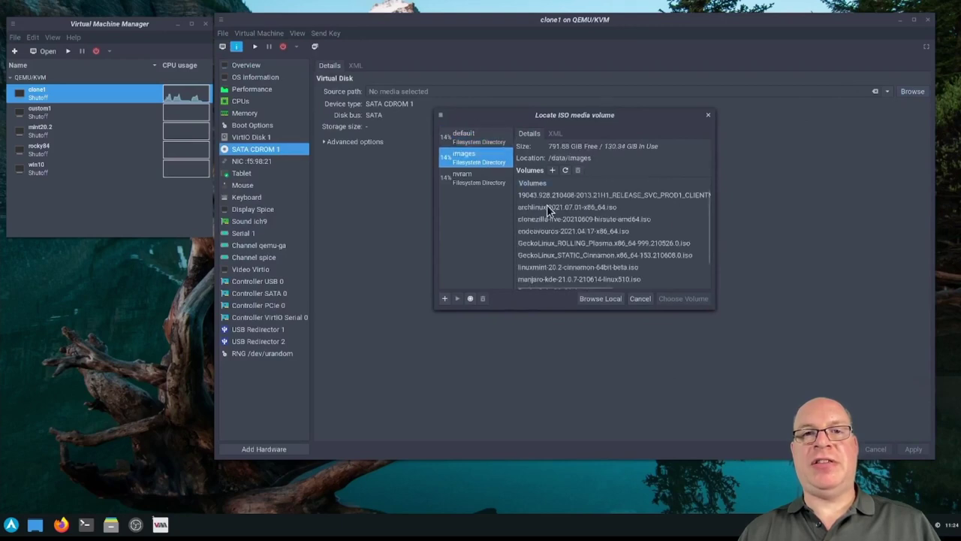
{"action": "left_click", "coordinate": [547, 205]}
{"action": "left_click", "coordinate": [681, 298]}
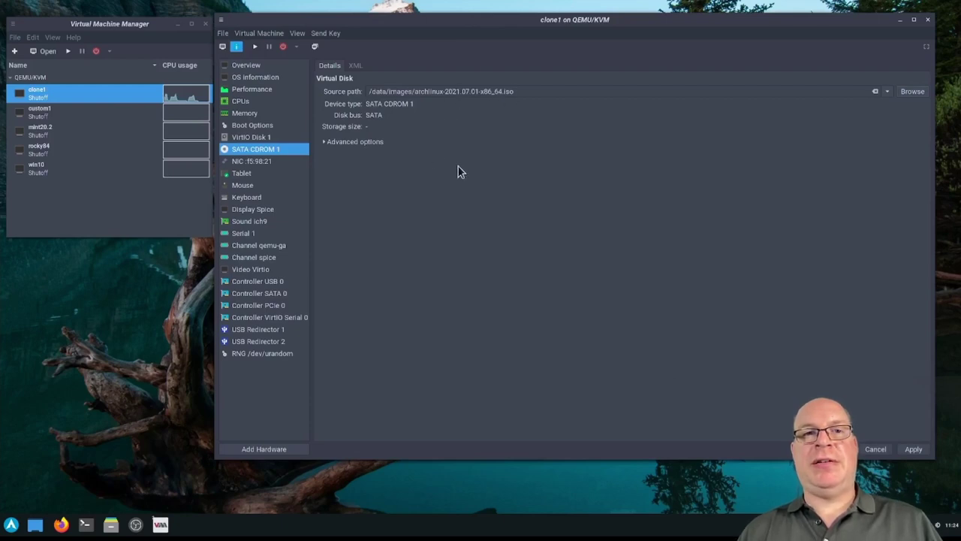
Enable SATA CDROM 1 as a boot device ahead of VirtIO Disk 1, then return to the console
{"action": "left_click", "coordinate": [246, 126]}
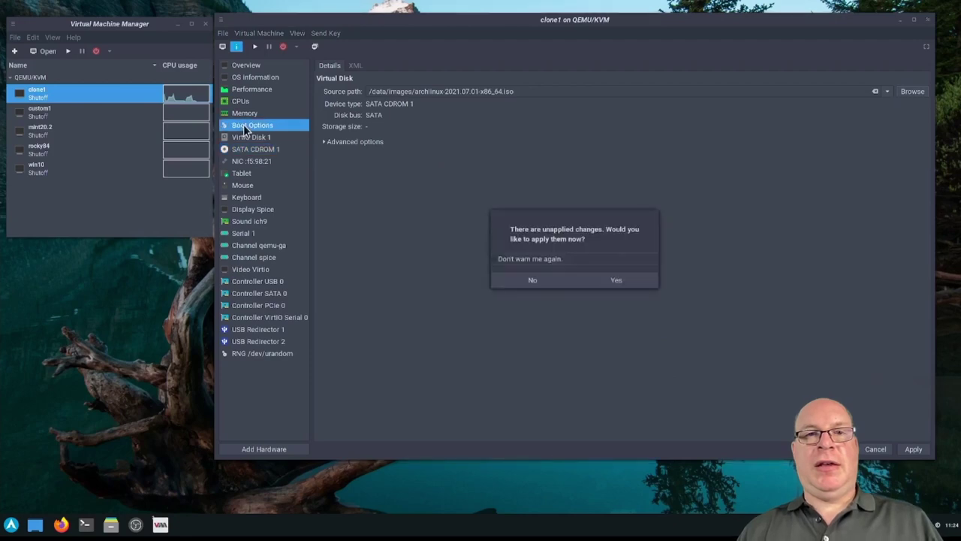
{"action": "left_click", "coordinate": [614, 278]}
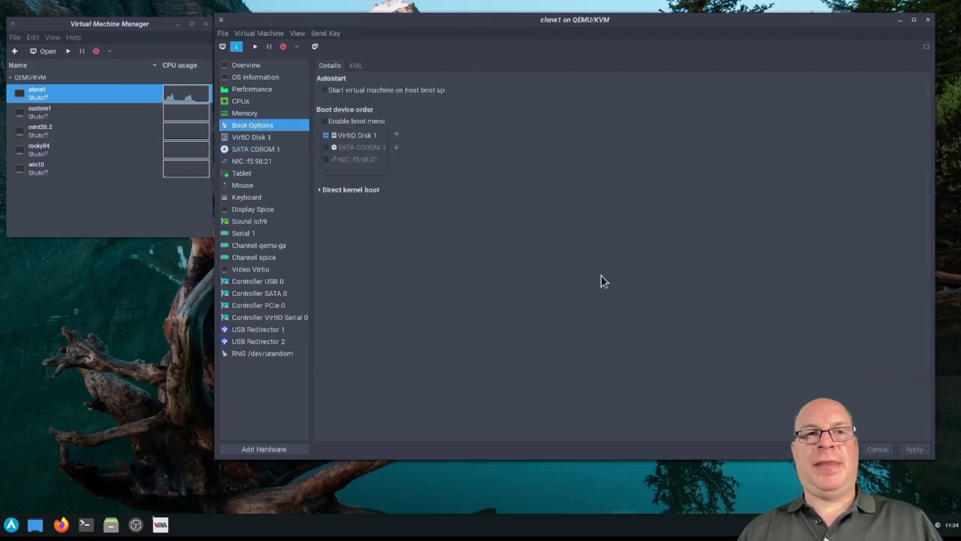
{"action": "left_click", "coordinate": [325, 147]}
{"action": "left_click", "coordinate": [396, 145]}
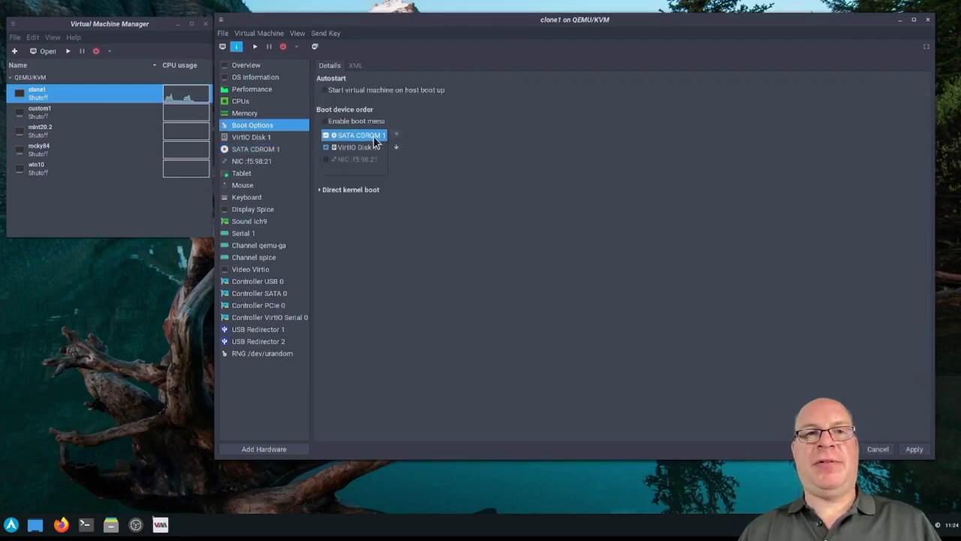
{"action": "left_click", "coordinate": [915, 454]}
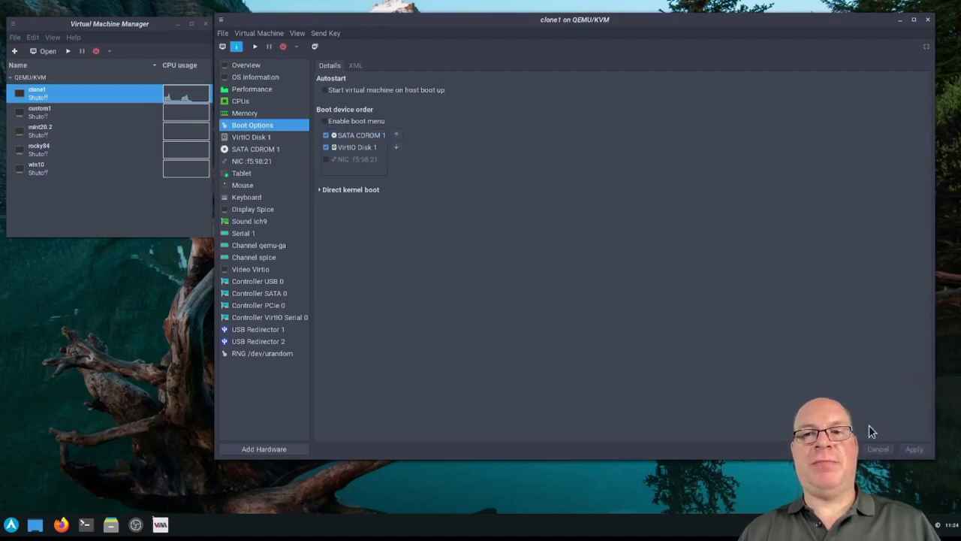
{"action": "left_click", "coordinate": [297, 34]}
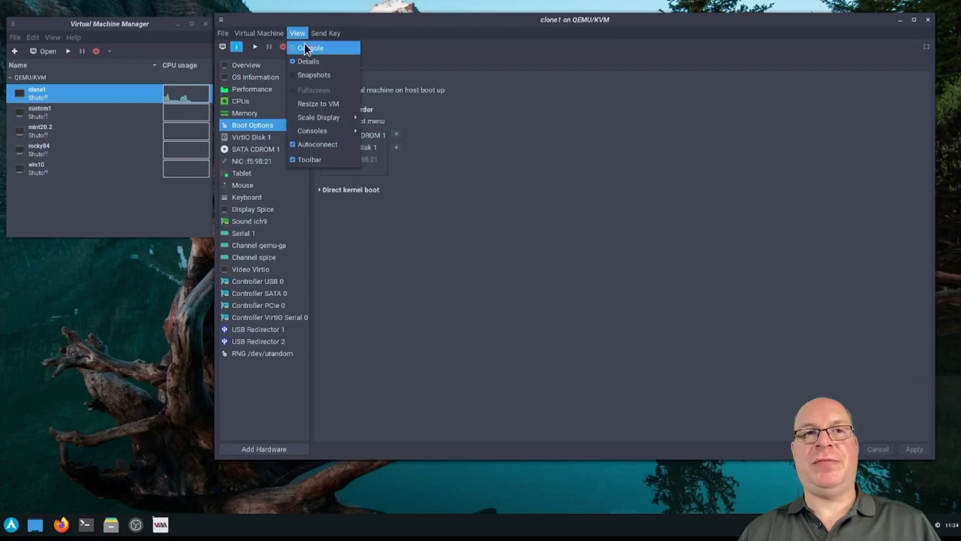
{"action": "left_click", "coordinate": [307, 48]}
Run clone1, boot the default Arch Linux entry, and launch clonezilla at the root prompt
{"action": "left_click", "coordinate": [256, 48]}
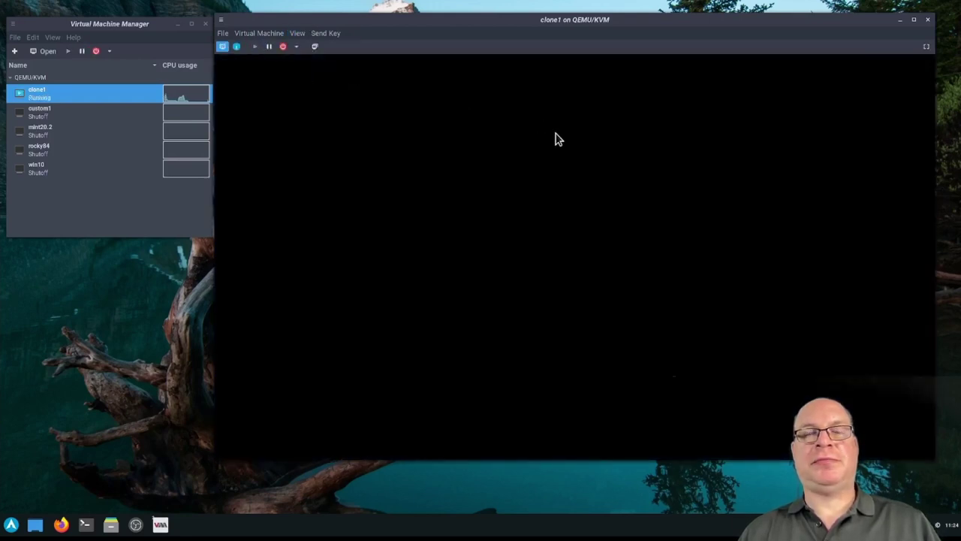
{"action": "key", "text": "Return"}
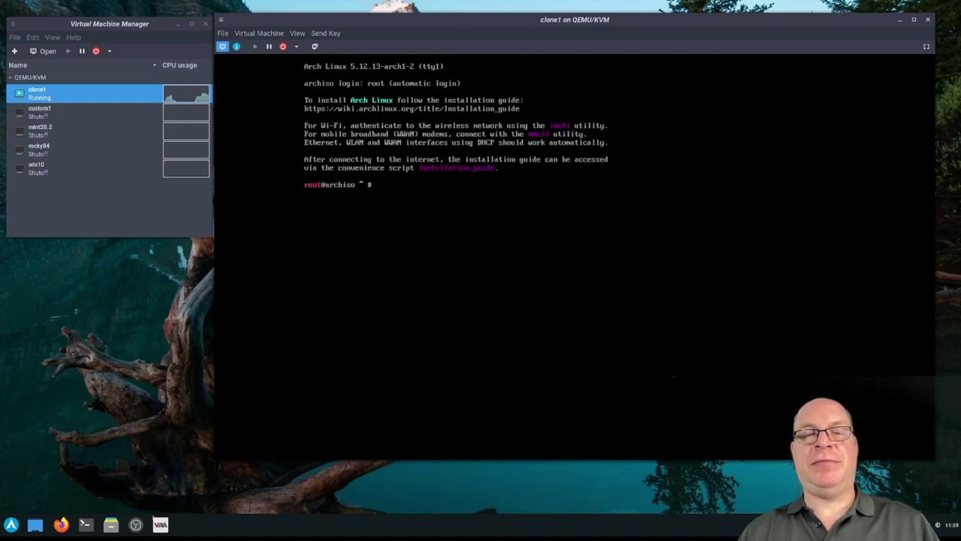
{"action": "type", "text": "clonezilla"}
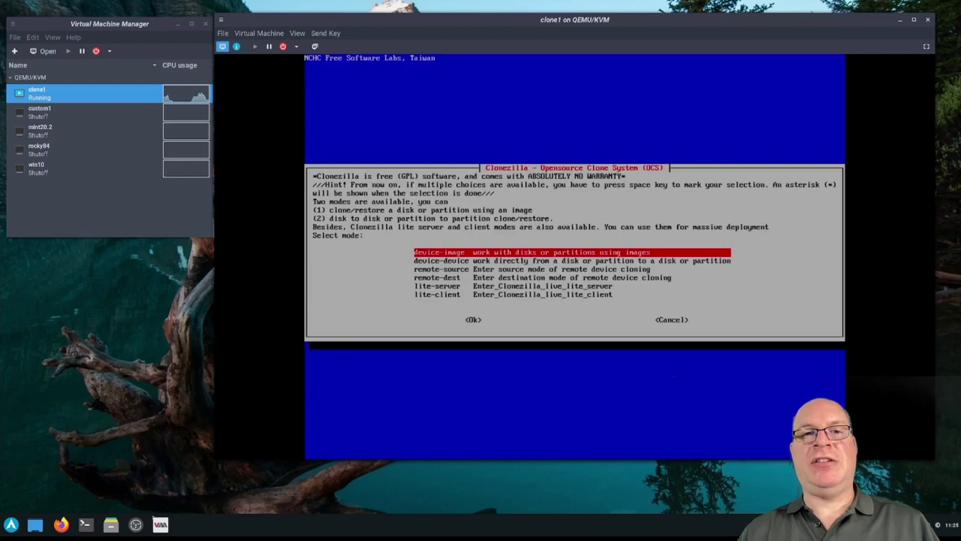
Choose device-image with a Samba server at 10.1.10.2, no network reconfiguration and an empty domain
{"action": "key", "text": "Return"}
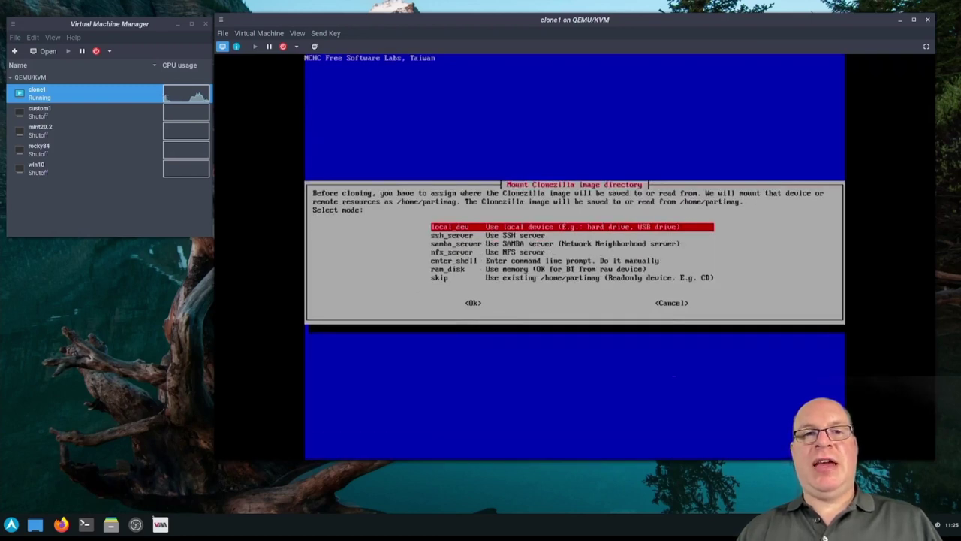
{"action": "key", "text": "Down"}
{"action": "key", "text": "Down"}
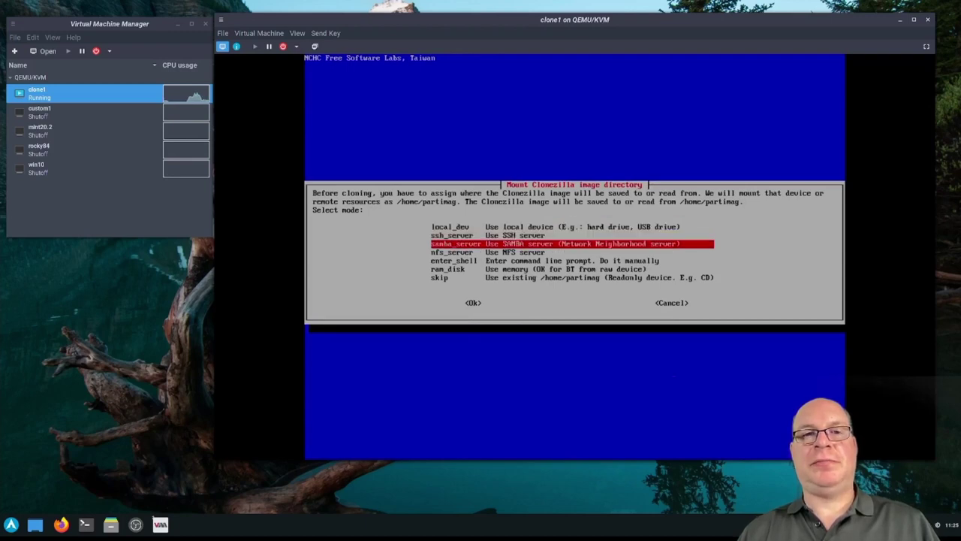
{"action": "key", "text": "Return"}
{"action": "key", "text": "Return"}
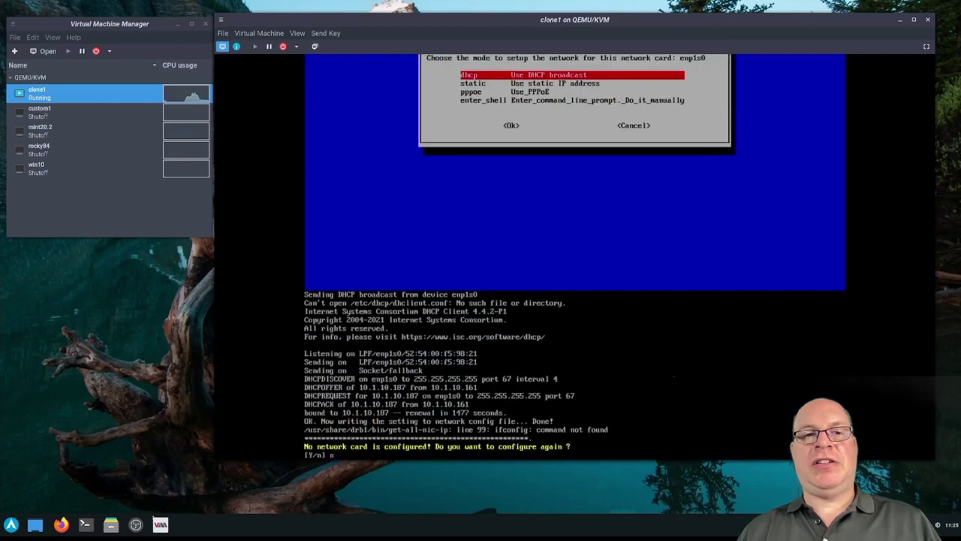
{"action": "type", "text": "n"}
{"action": "key", "text": "Return"}
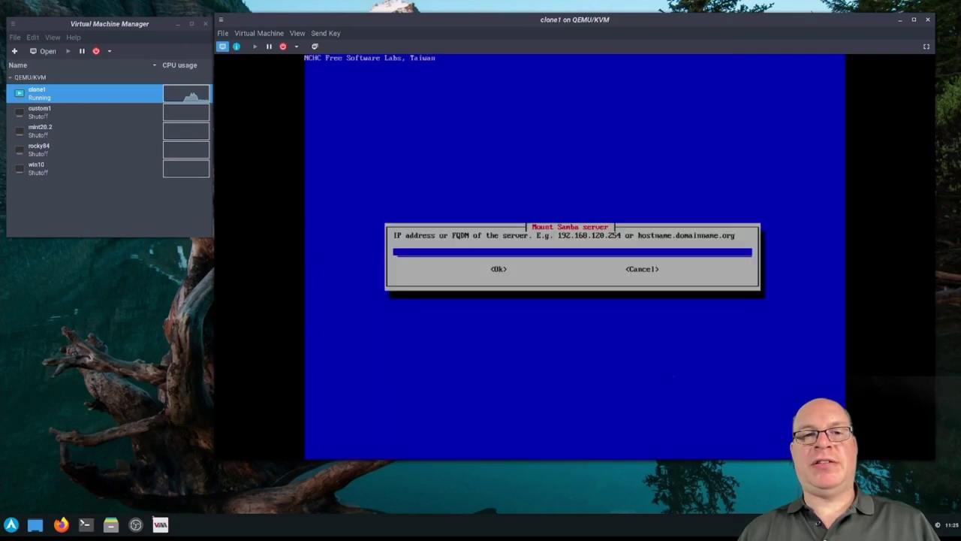
{"action": "type", "text": "10.1.10.2"}
{"action": "key", "text": "Return"}
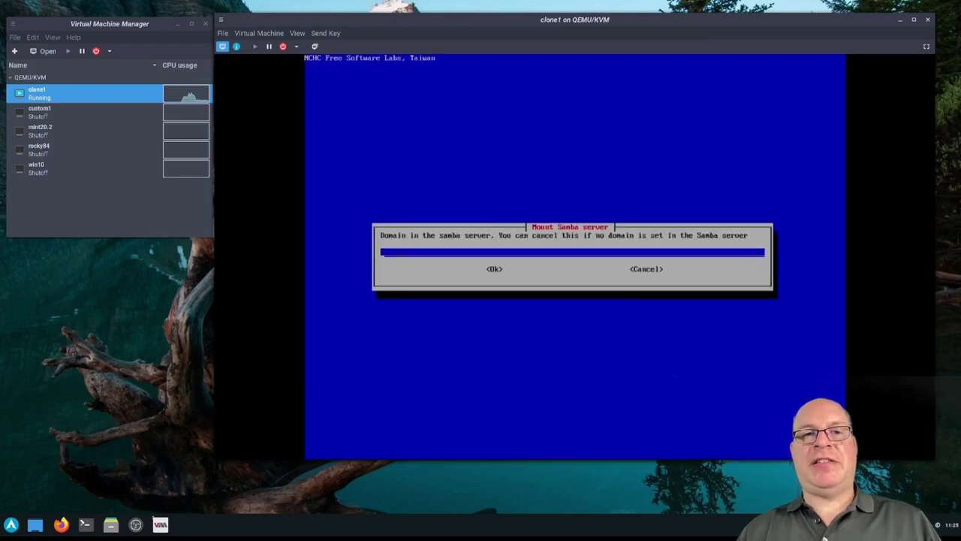
{"action": "key", "text": "Return"}
Set the share directory to /Backups/Demo with SMB 2.0, enter the share password, and mount it
{"action": "key", "text": "BackSpace"}
{"action": "key", "text": "BackSpace"}
{"action": "key", "text": "BackSpace"}
{"action": "key", "text": "BackSpace"}
{"action": "key", "text": "BackSpace"}
{"action": "key", "text": "BackSpace"}
{"action": "key", "text": "BackSpace"}
{"action": "key", "text": "BackSpace"}
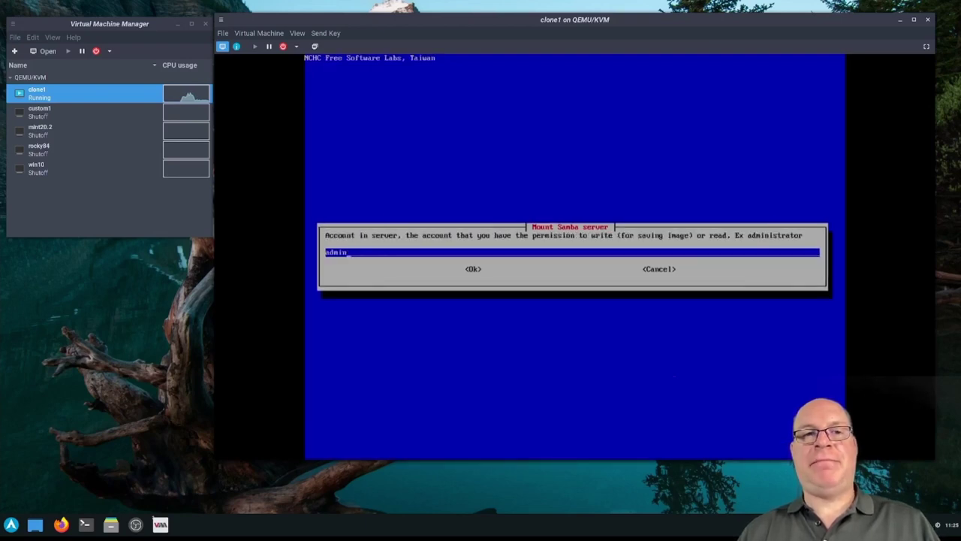
{"action": "key", "text": "Return"}
{"action": "key", "text": "BackSpace"}
{"action": "key", "text": "BackSpace"}
{"action": "key", "text": "BackSpace"}
{"action": "key", "text": "BackSpace"}
{"action": "key", "text": "BackSpace"}
{"action": "key", "text": "BackSpace"}
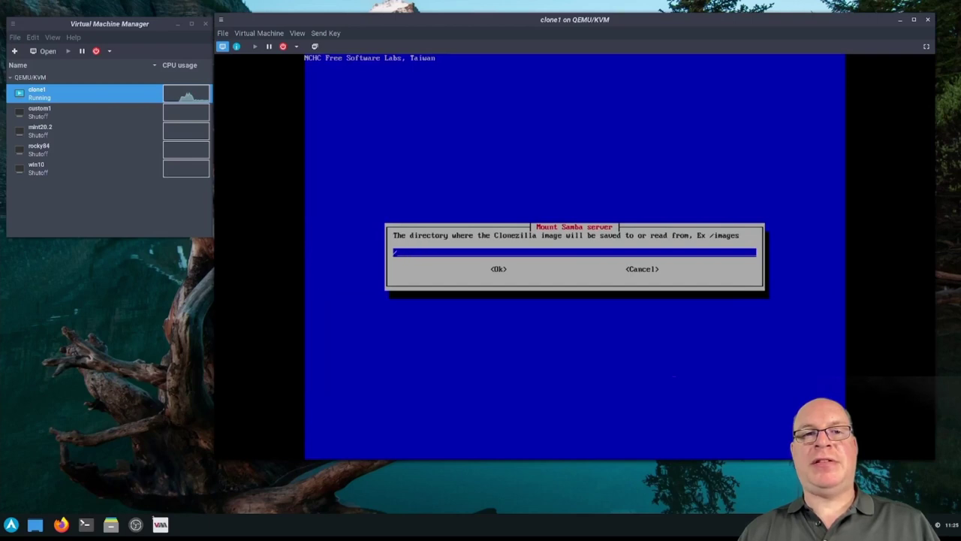
{"action": "type", "text": "Backups/Demo"}
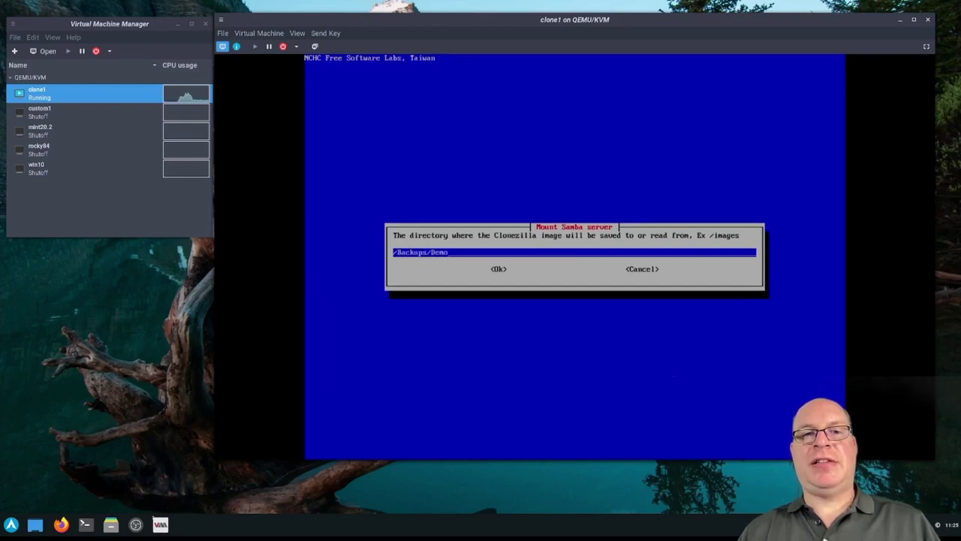
{"action": "key", "text": "Return"}
{"action": "key", "text": "Down"}
{"action": "key", "text": "Return"}
{"action": "key", "text": "Return"}
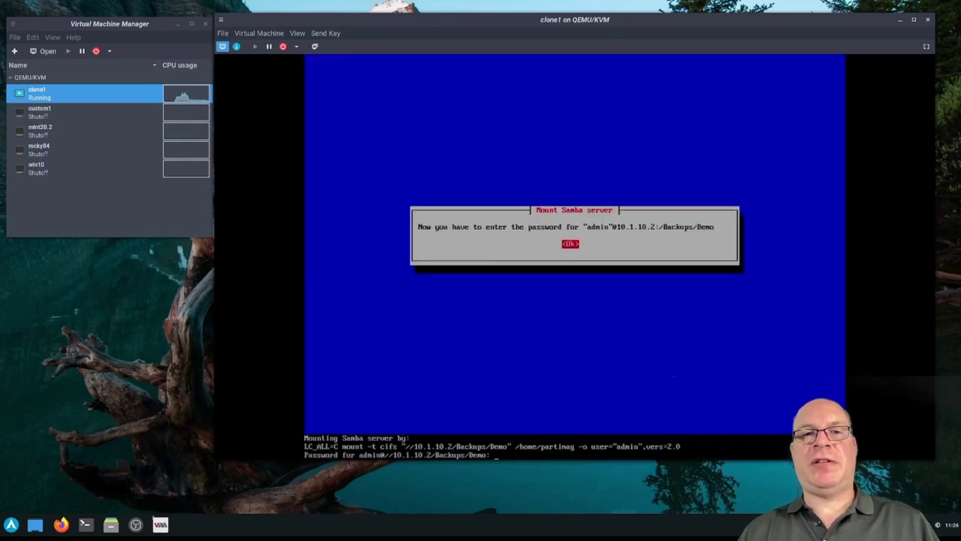
{"action": "key", "text": "Return"}
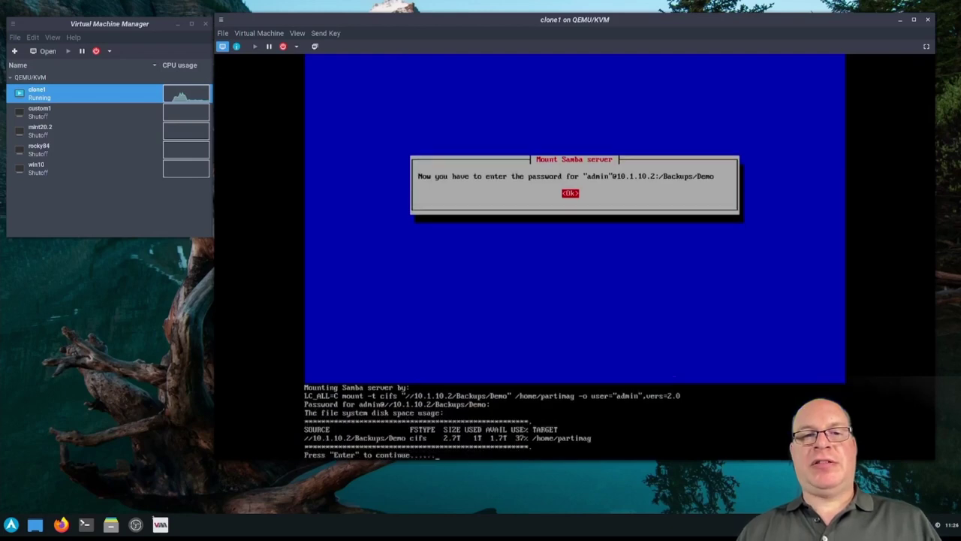
{"action": "key", "text": "Return"}
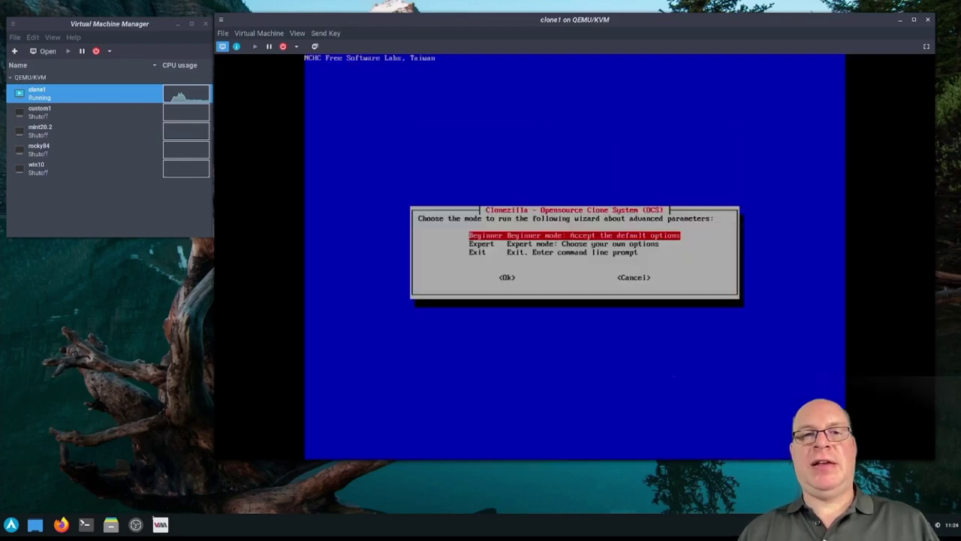
{"action": "key", "text": "Return"}
{"action": "key", "text": "Down"}
{"action": "key", "text": "Down"}
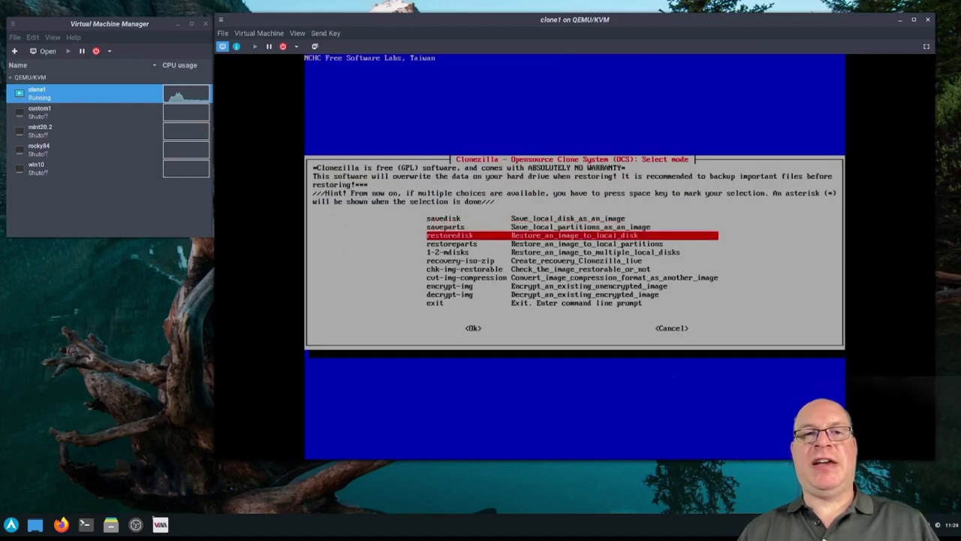
{"action": "key", "text": "Return"}
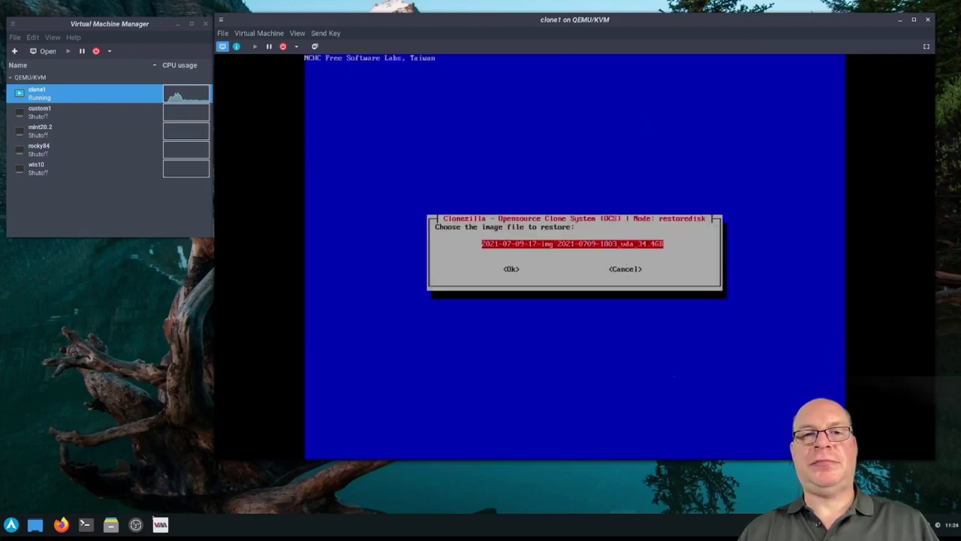
{"action": "key", "text": "Return"}
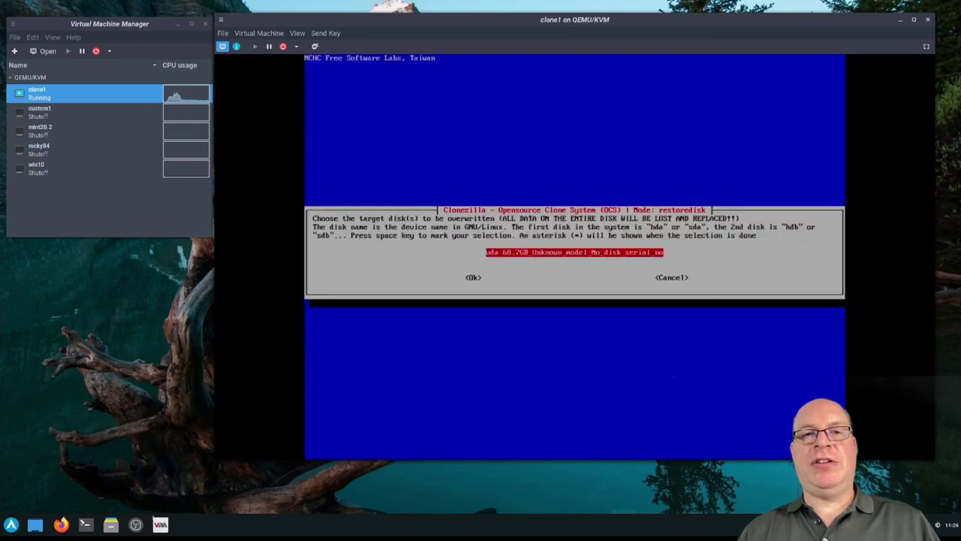
{"action": "key", "text": "Return"}
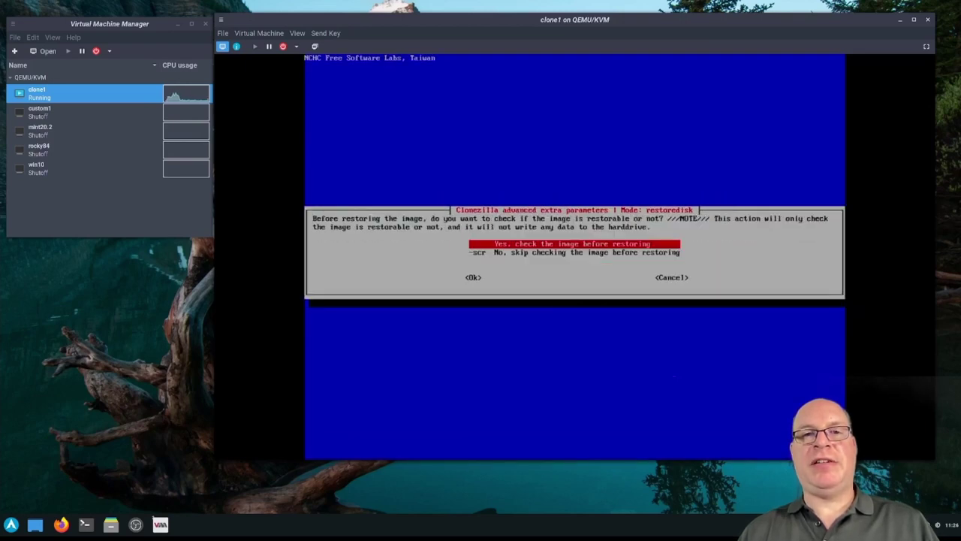
{"action": "key", "text": "Down"}
{"action": "key", "text": "Return"}
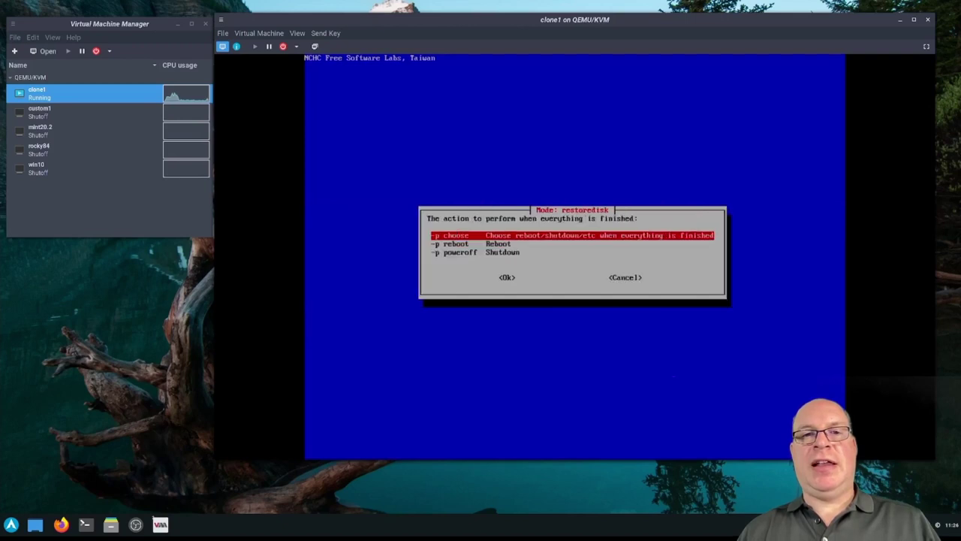
{"action": "key", "text": "Return"}
{"action": "key", "text": "Return"}
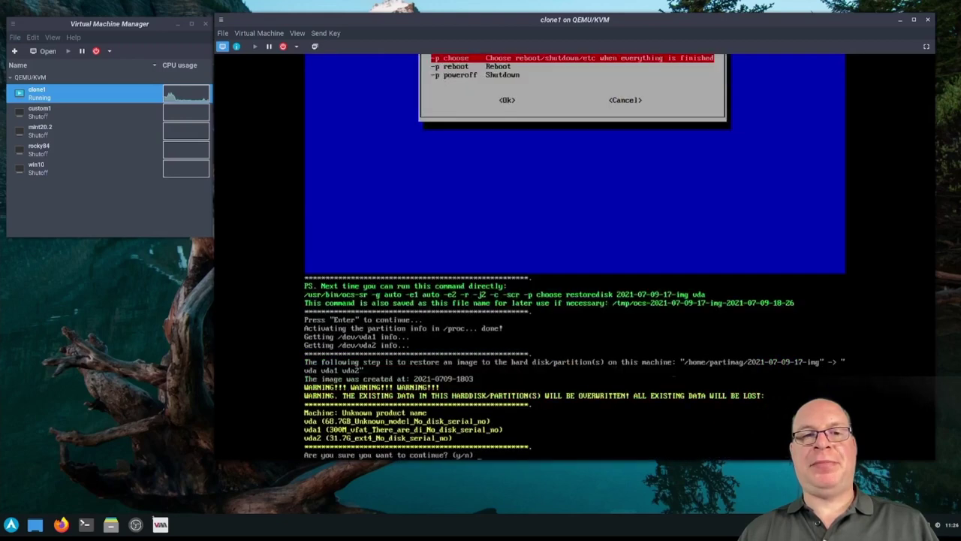
{"action": "key", "text": "Return"}
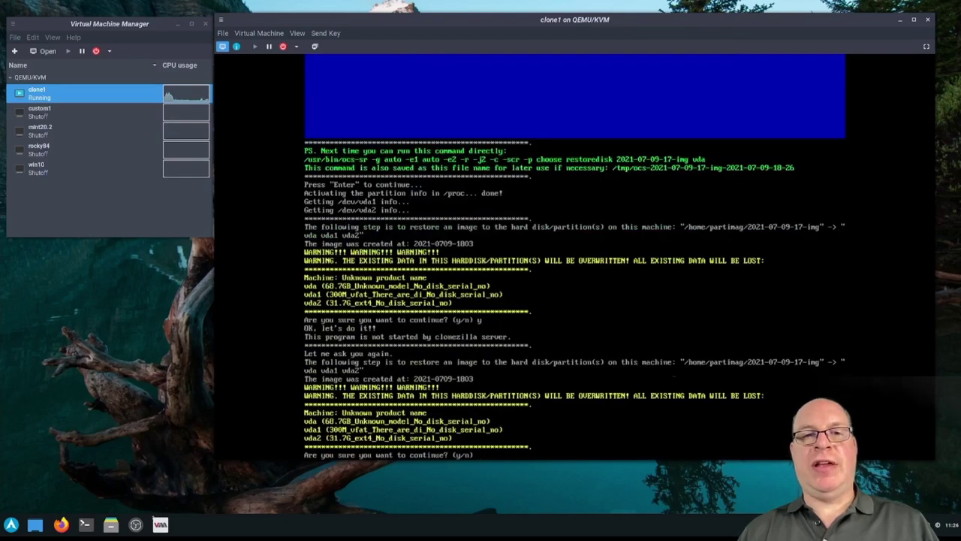
Answer y to the second overwrite warning so partclone restores the image onto vda
{"action": "type", "text": "y"}
{"action": "key", "text": "Return"}
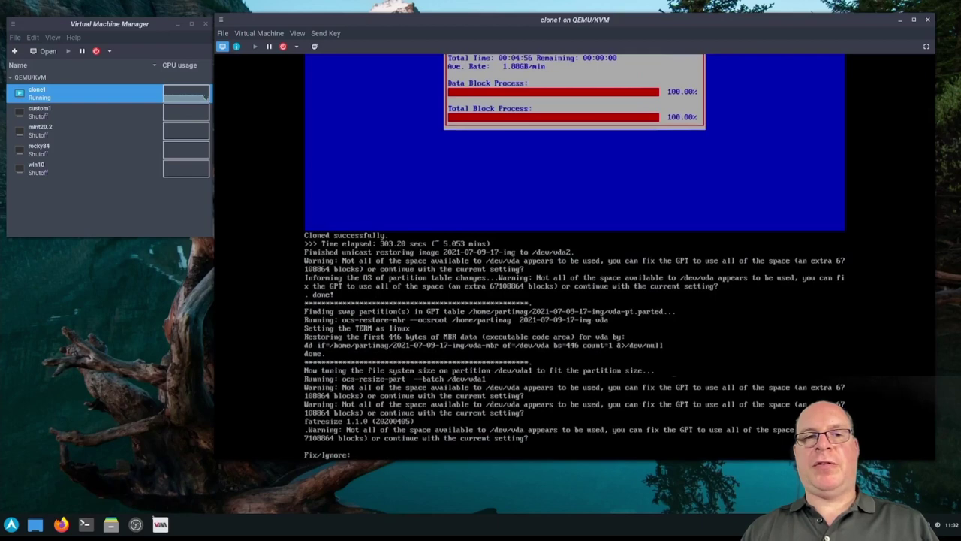
Accept Fix for the GPT space warning, finish the restore, and run poweroff
{"action": "type", "text": "ix"}
{"action": "key", "text": "Return"}
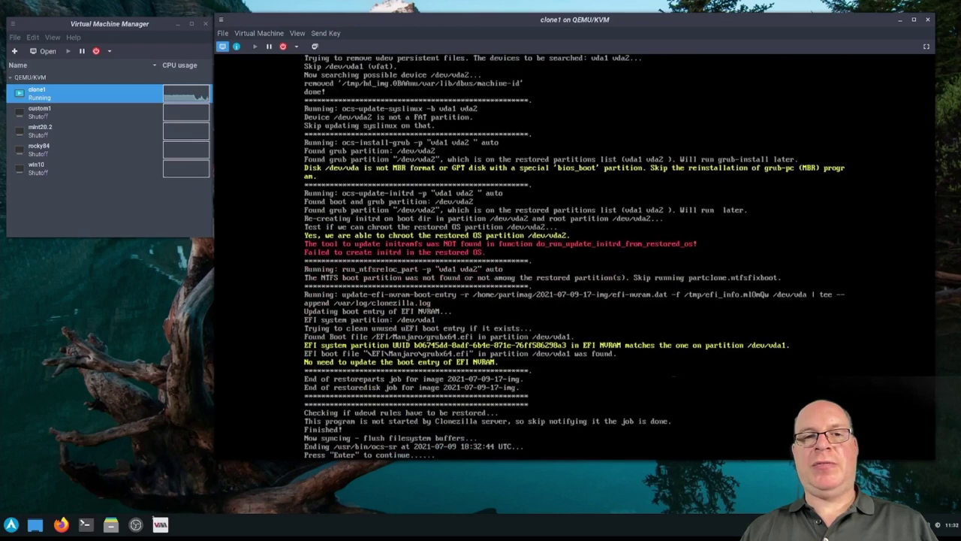
{"action": "key", "text": "Return"}
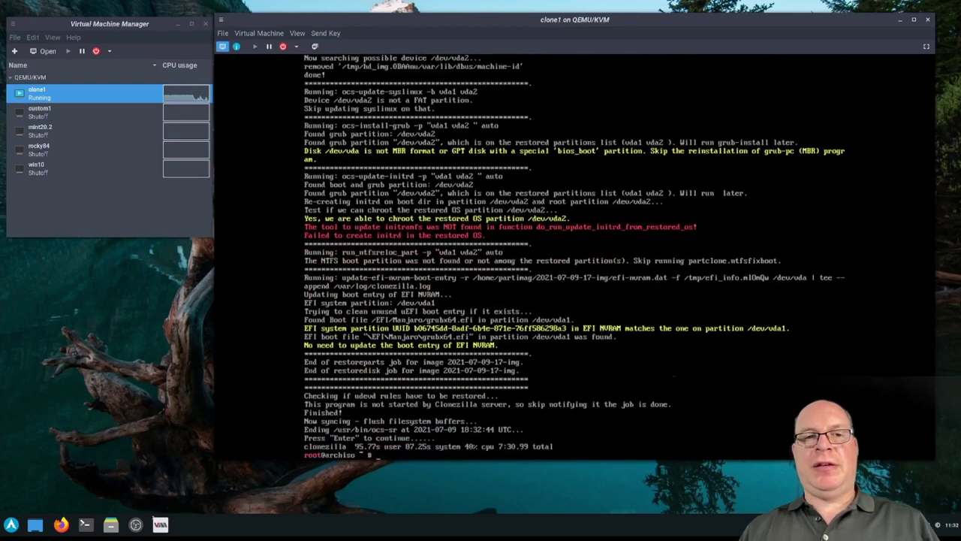
{"action": "type", "text": "poweroff"}
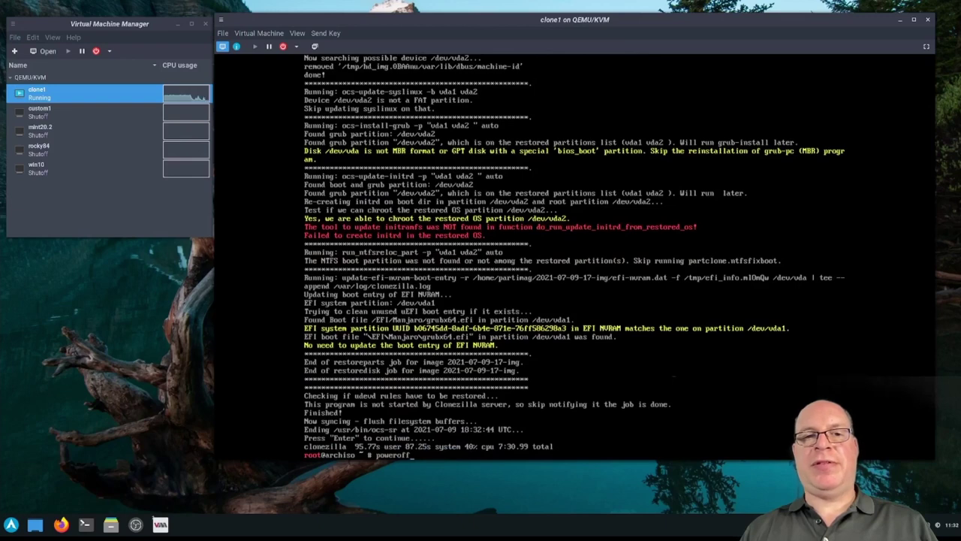
{"action": "key", "text": "Return"}
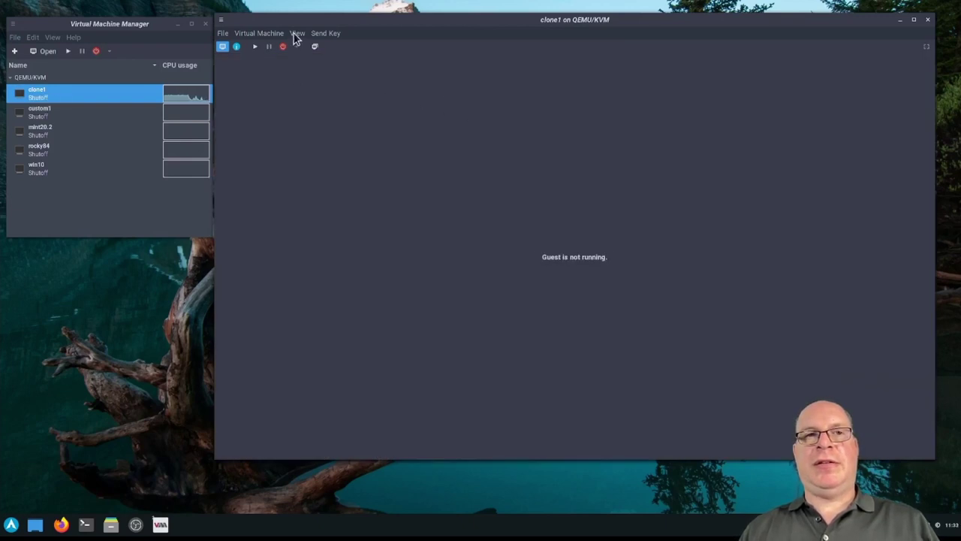
Eject the Arch Linux ISO from SATA CDROM 1 and apply the change
{"action": "left_click", "coordinate": [296, 34]}
{"action": "left_click", "coordinate": [299, 59]}
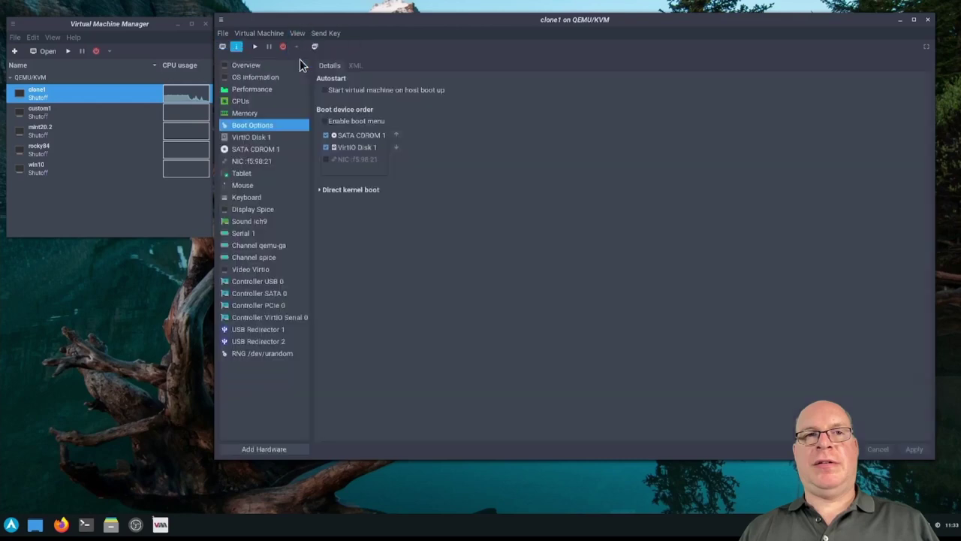
{"action": "left_click", "coordinate": [255, 149]}
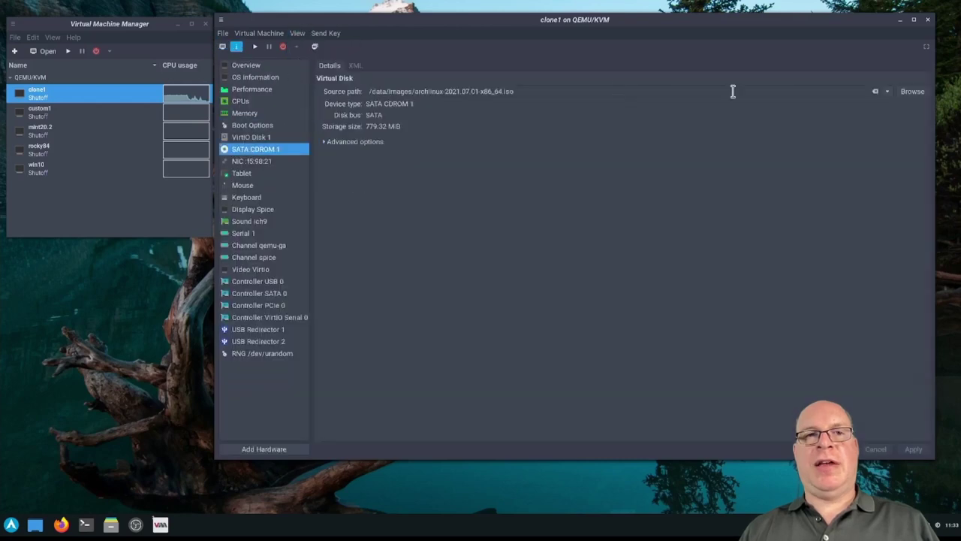
{"action": "left_click", "coordinate": [875, 91]}
{"action": "left_click", "coordinate": [913, 449]}
Put VirtIO Disk 1 first in the boot order, apply, and return to the console
{"action": "left_click", "coordinate": [252, 125]}
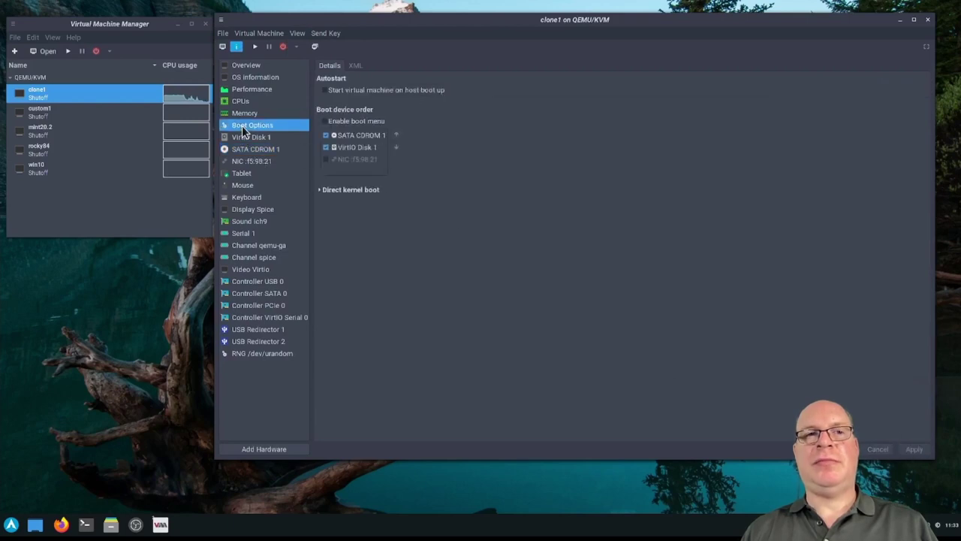
{"action": "left_click_drag", "start_coordinate": [321, 137], "coordinate": [327, 142]}
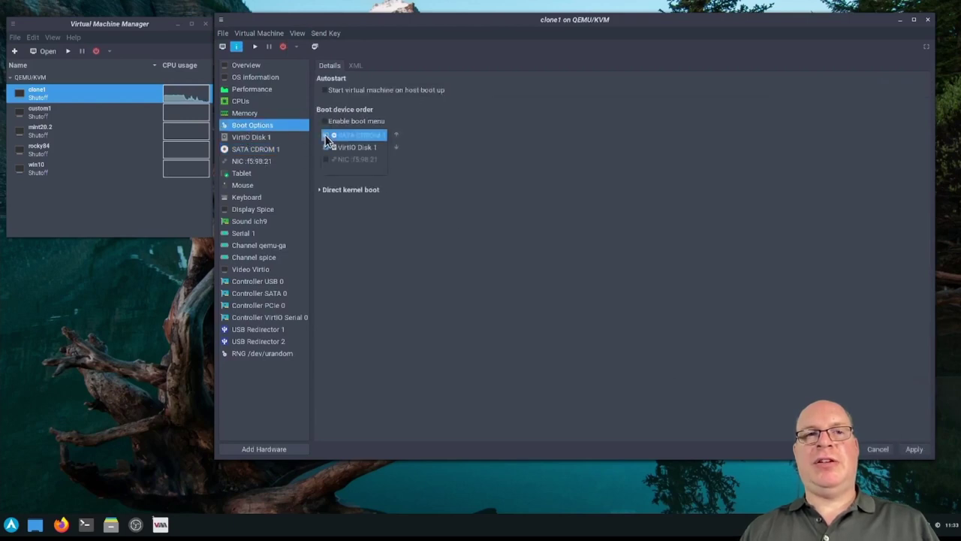
{"action": "left_click", "coordinate": [914, 449]}
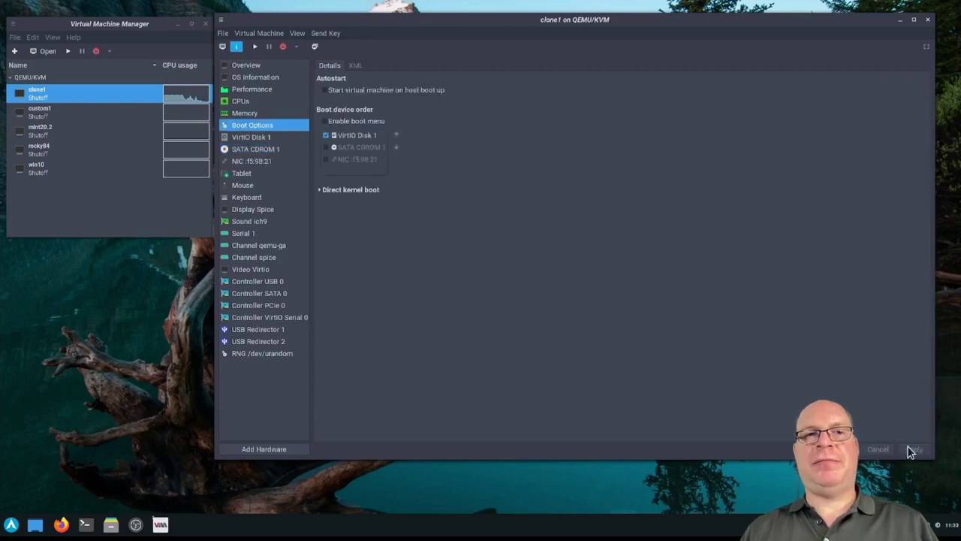
{"action": "left_click", "coordinate": [298, 35]}
{"action": "left_click", "coordinate": [305, 49]}
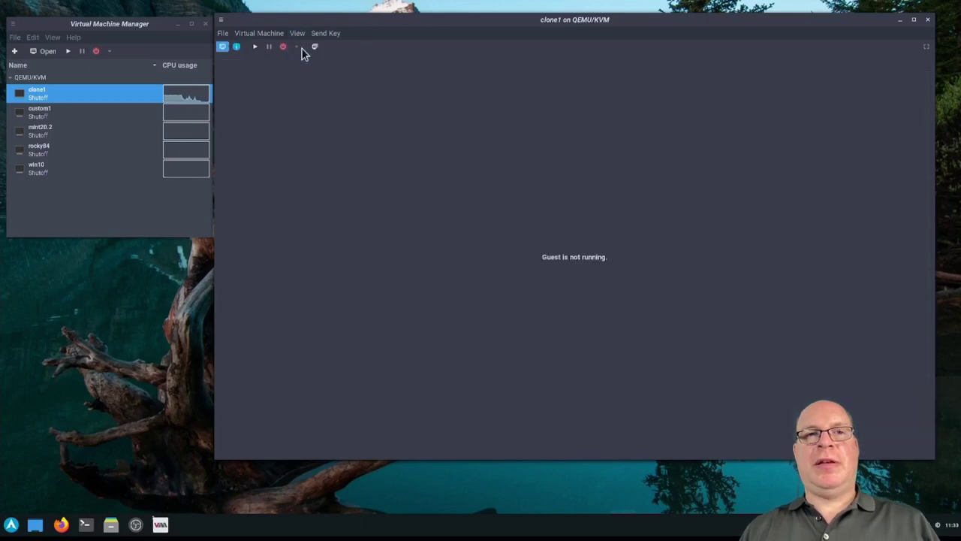
Start clone1 and log in at the Manjaro login screen with the user's password
{"action": "left_click", "coordinate": [255, 47]}
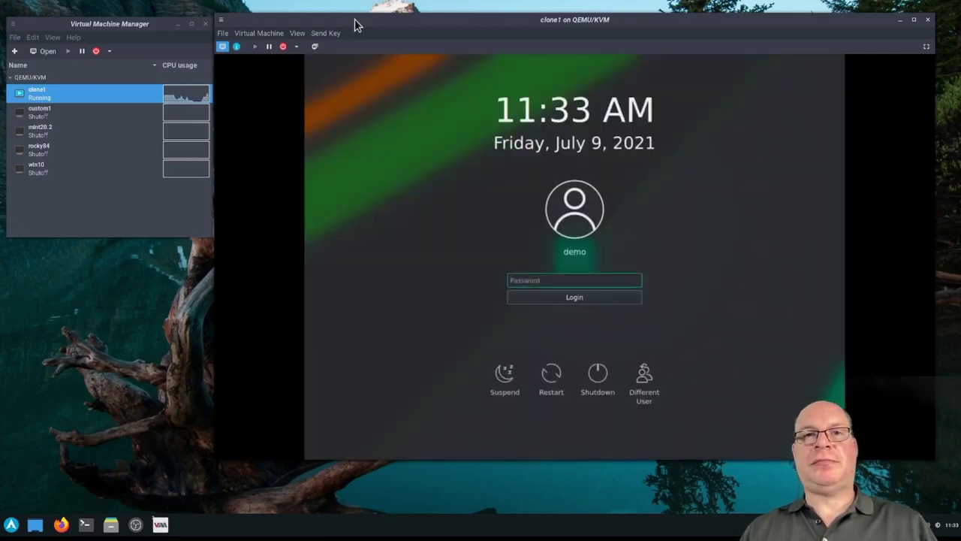
{"action": "type", "text": "password"}
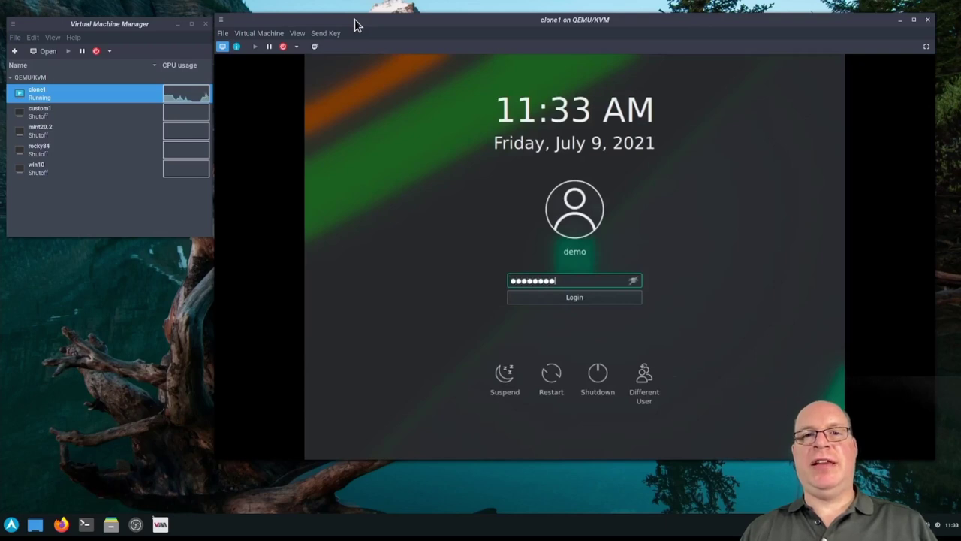
{"action": "key", "text": "Return"}
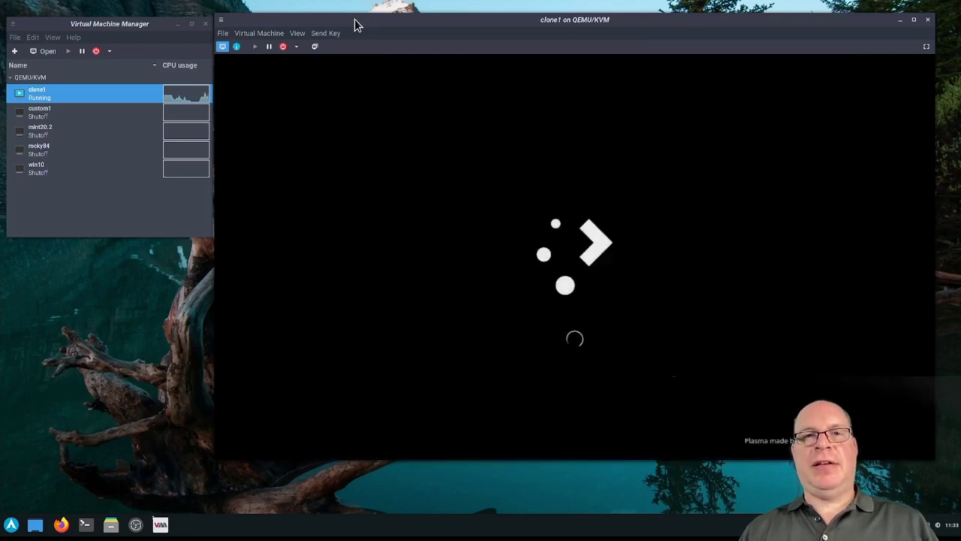